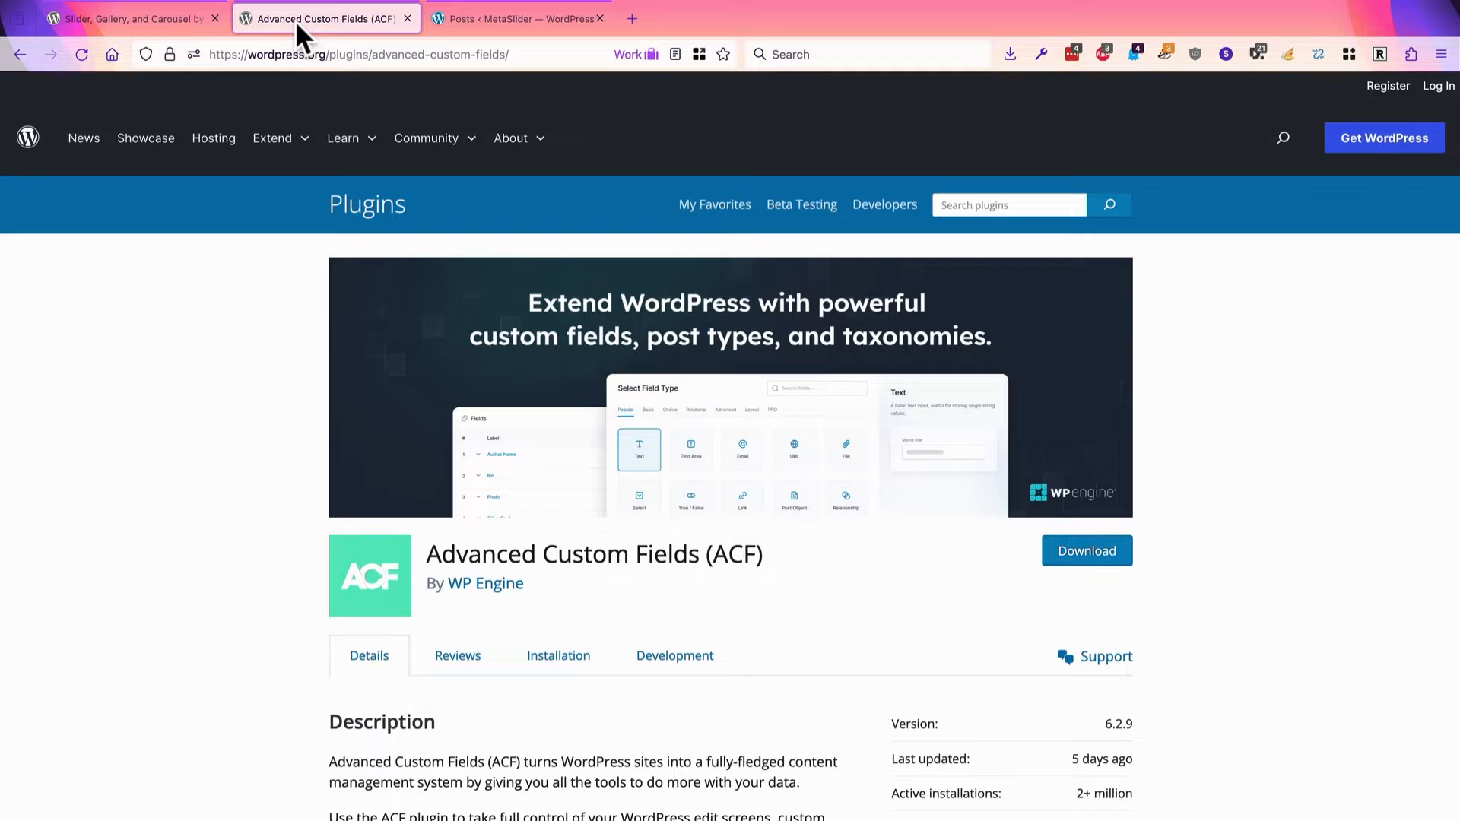
Step: Switch to the WordPress admin and start a new ACF field group titled Publication Details
{"action": "left_click", "coordinate": [473, 17]}
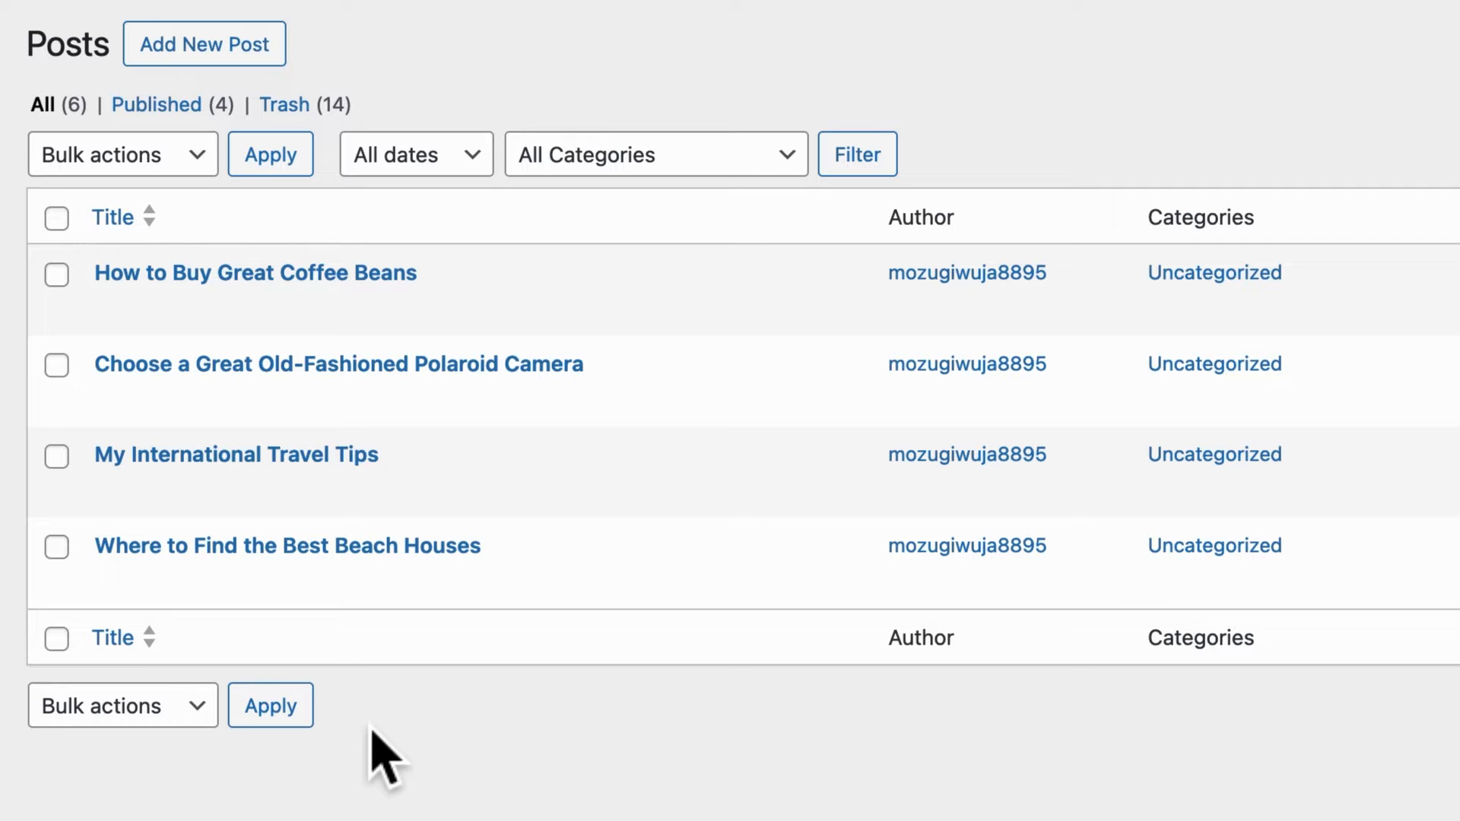
{"action": "mouse_move", "coordinate": [73, 666]}
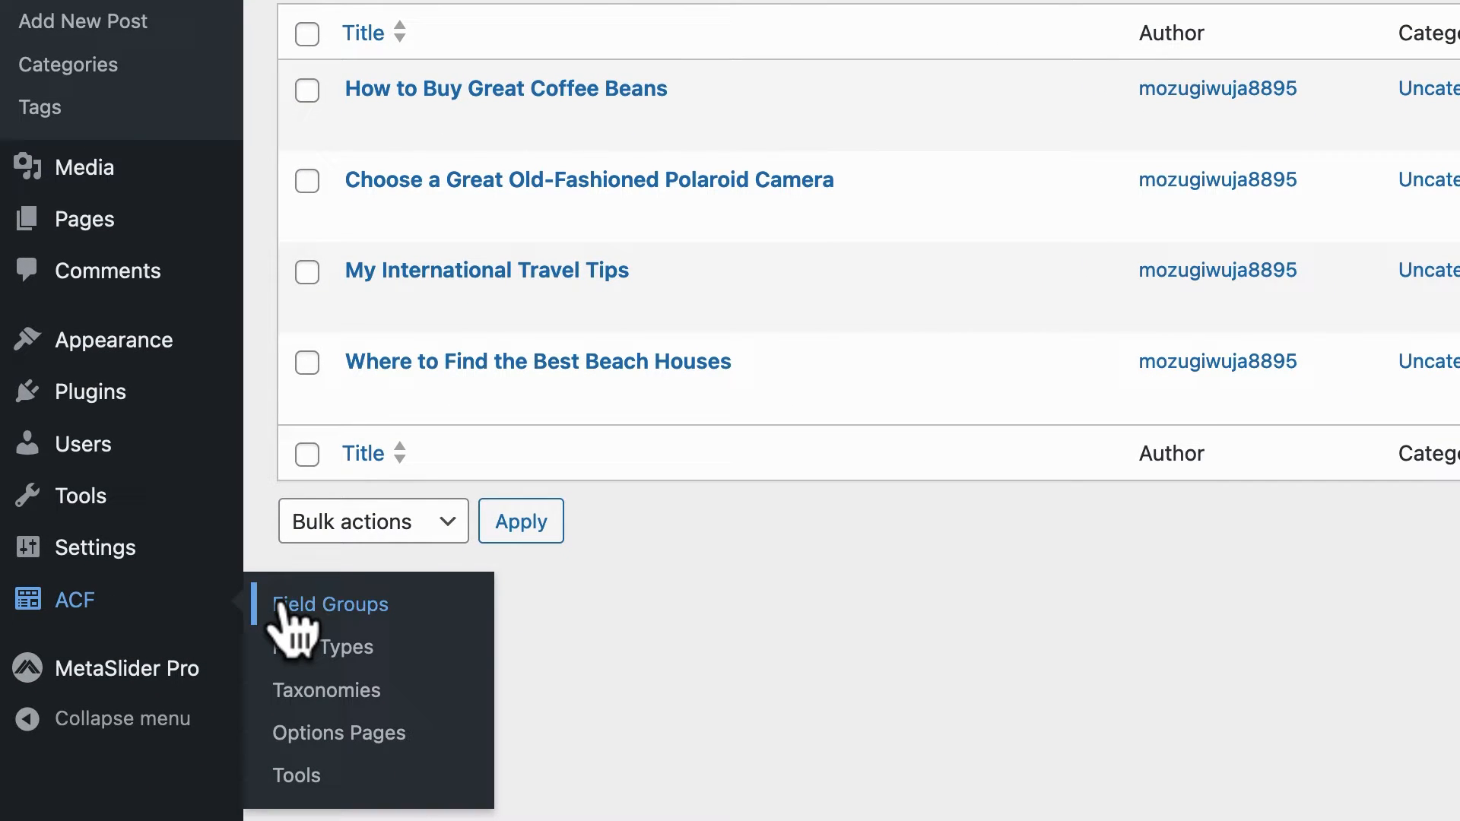
{"action": "left_click", "coordinate": [281, 605]}
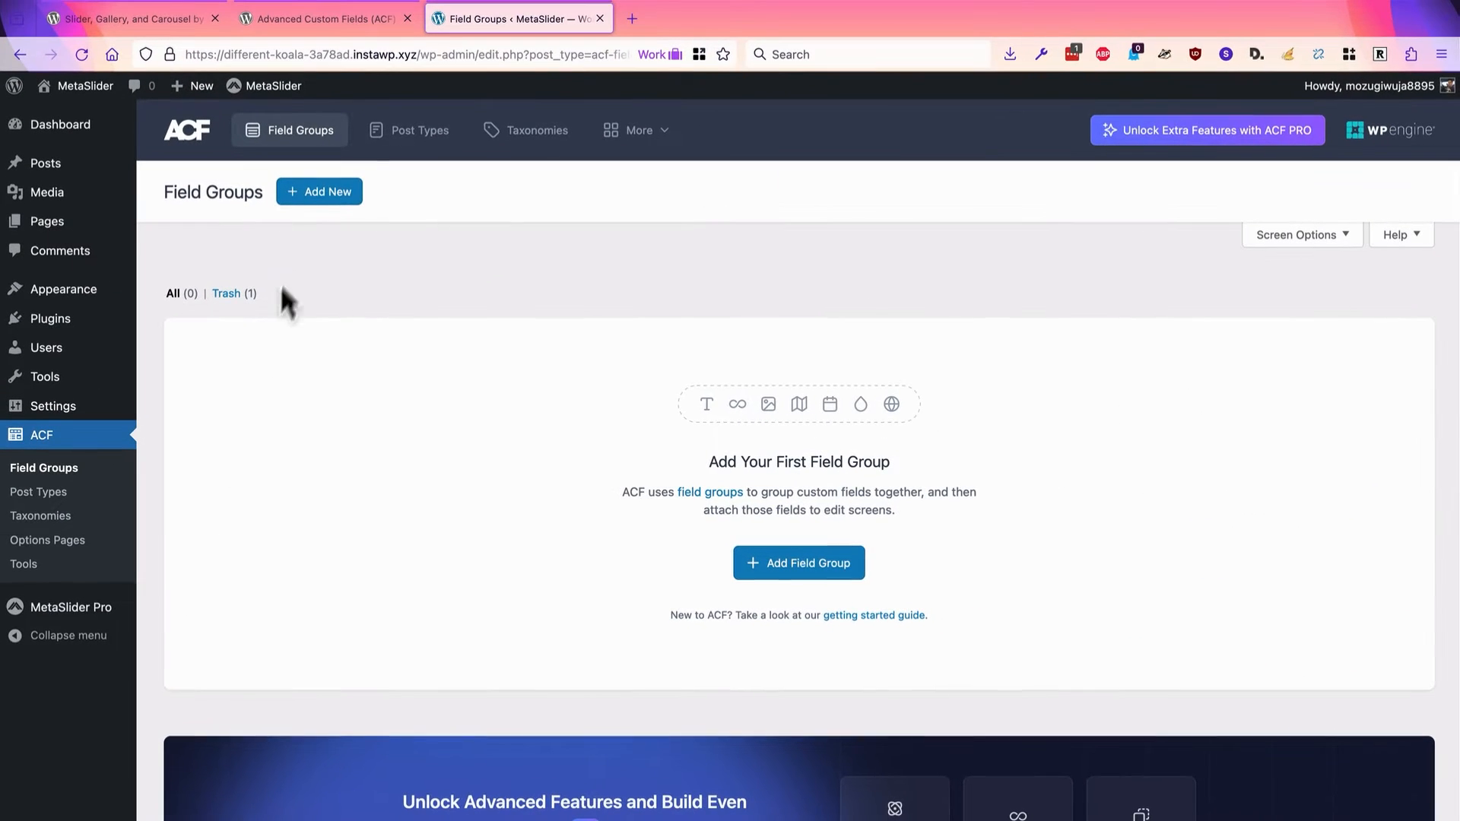
{"action": "left_click", "coordinate": [316, 195]}
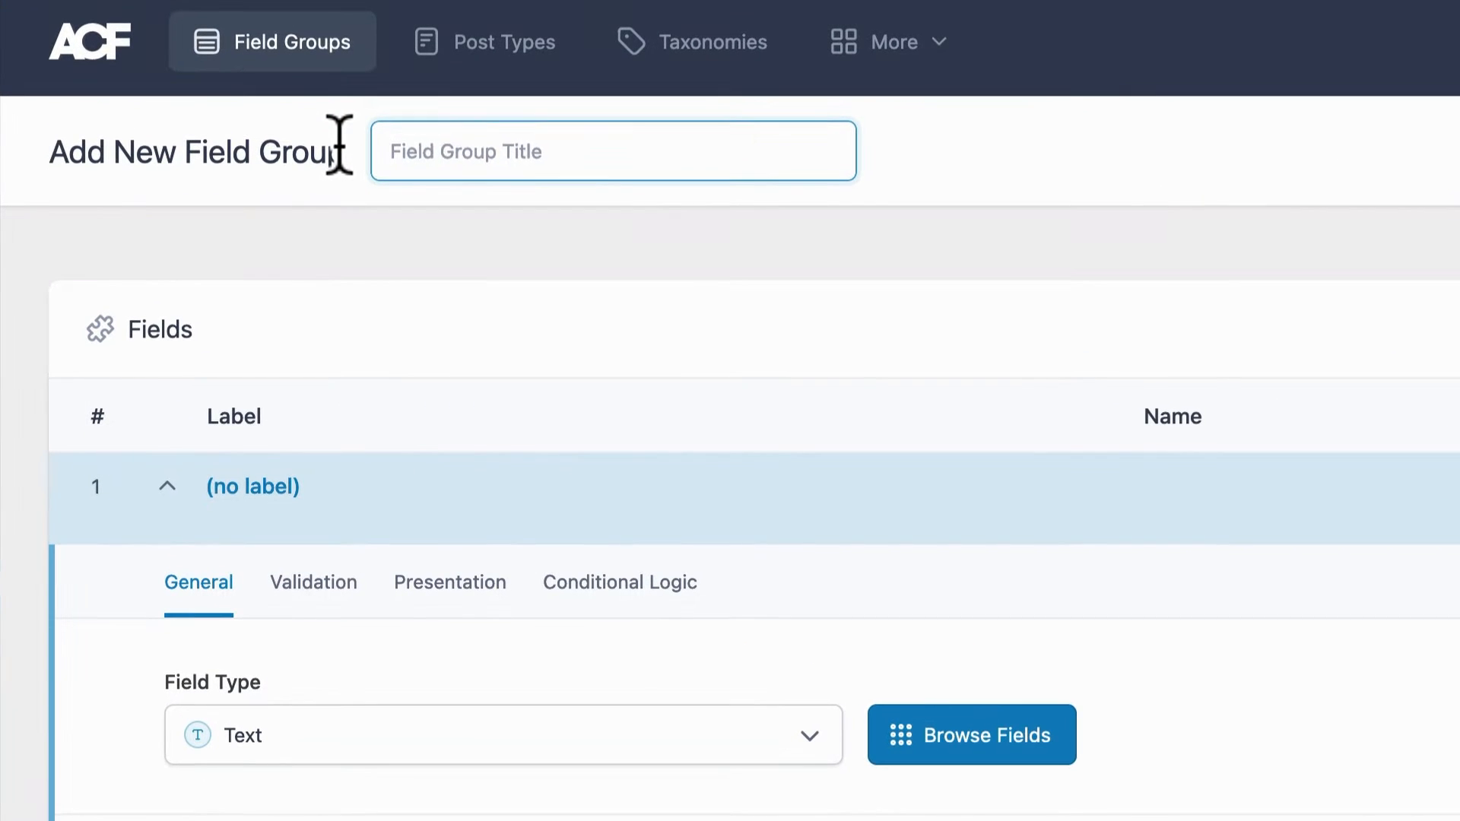
{"action": "type", "text": "Pub"}
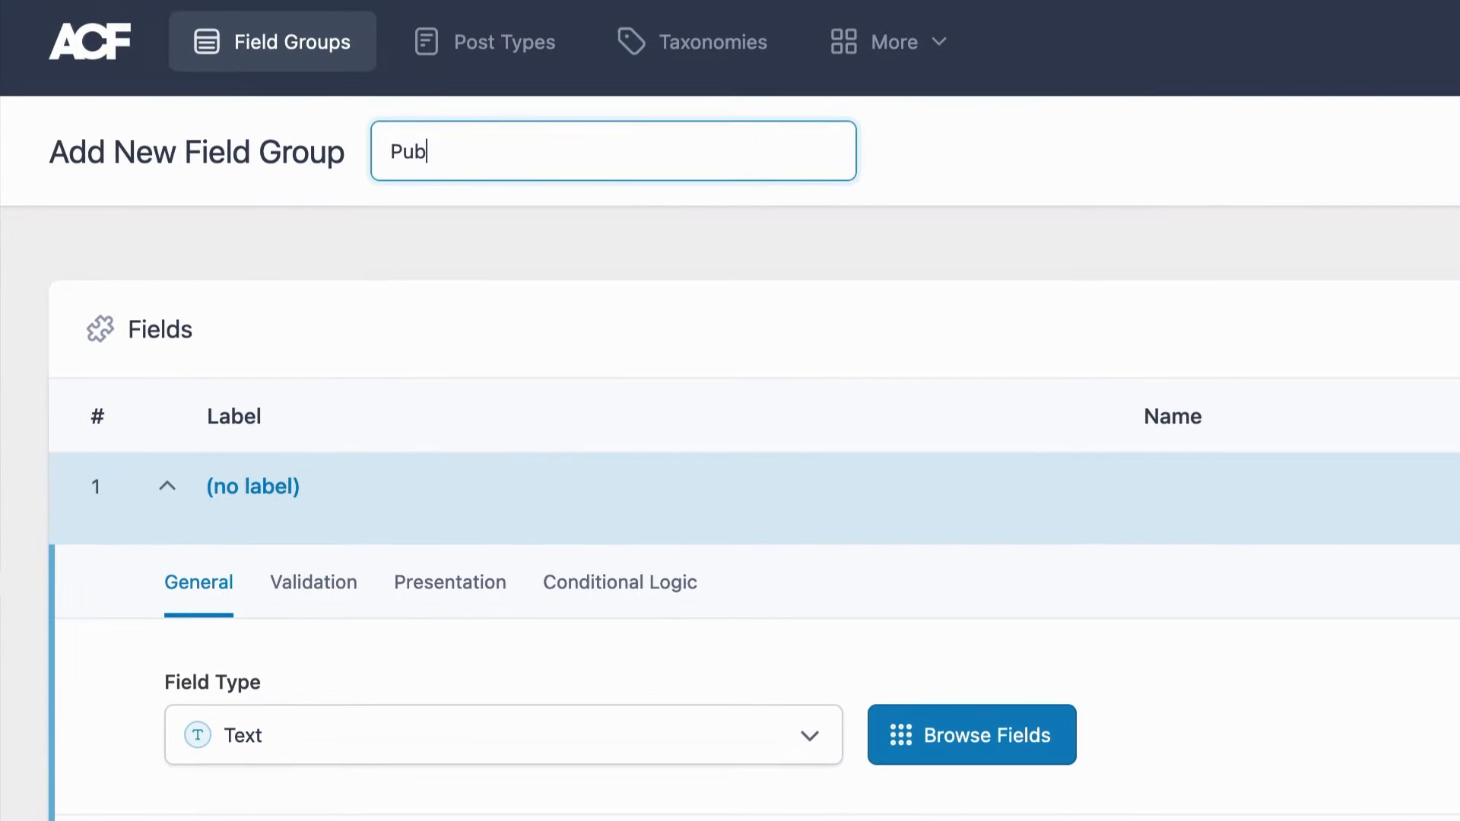
{"action": "type", "text": "lication Details"}
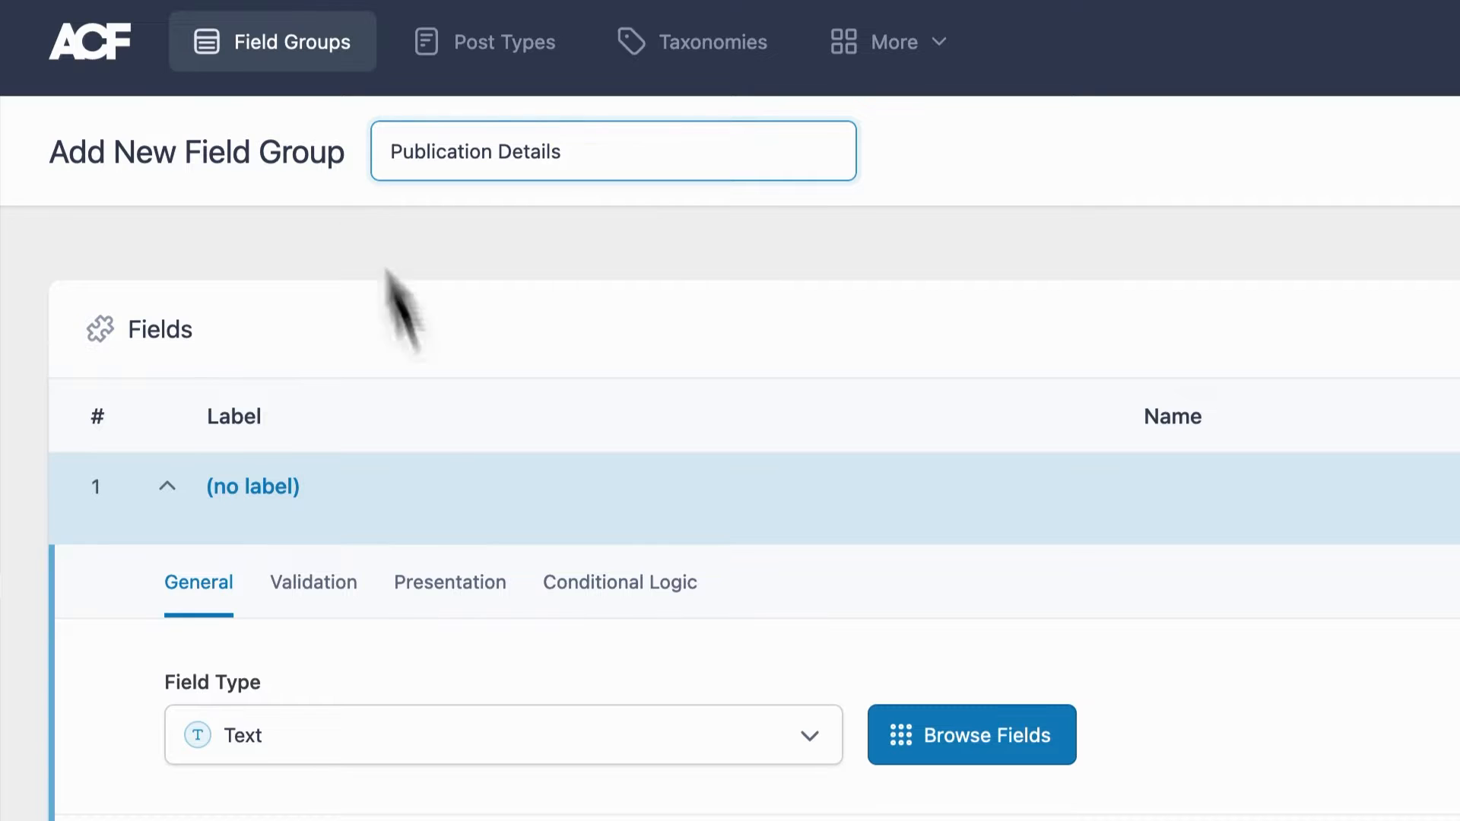
Step: Label the first text field of the group Magazine Where This Article Was Published
{"action": "scroll", "coordinate": [449, 479], "scroll_direction": "down", "scroll_amount": 3}
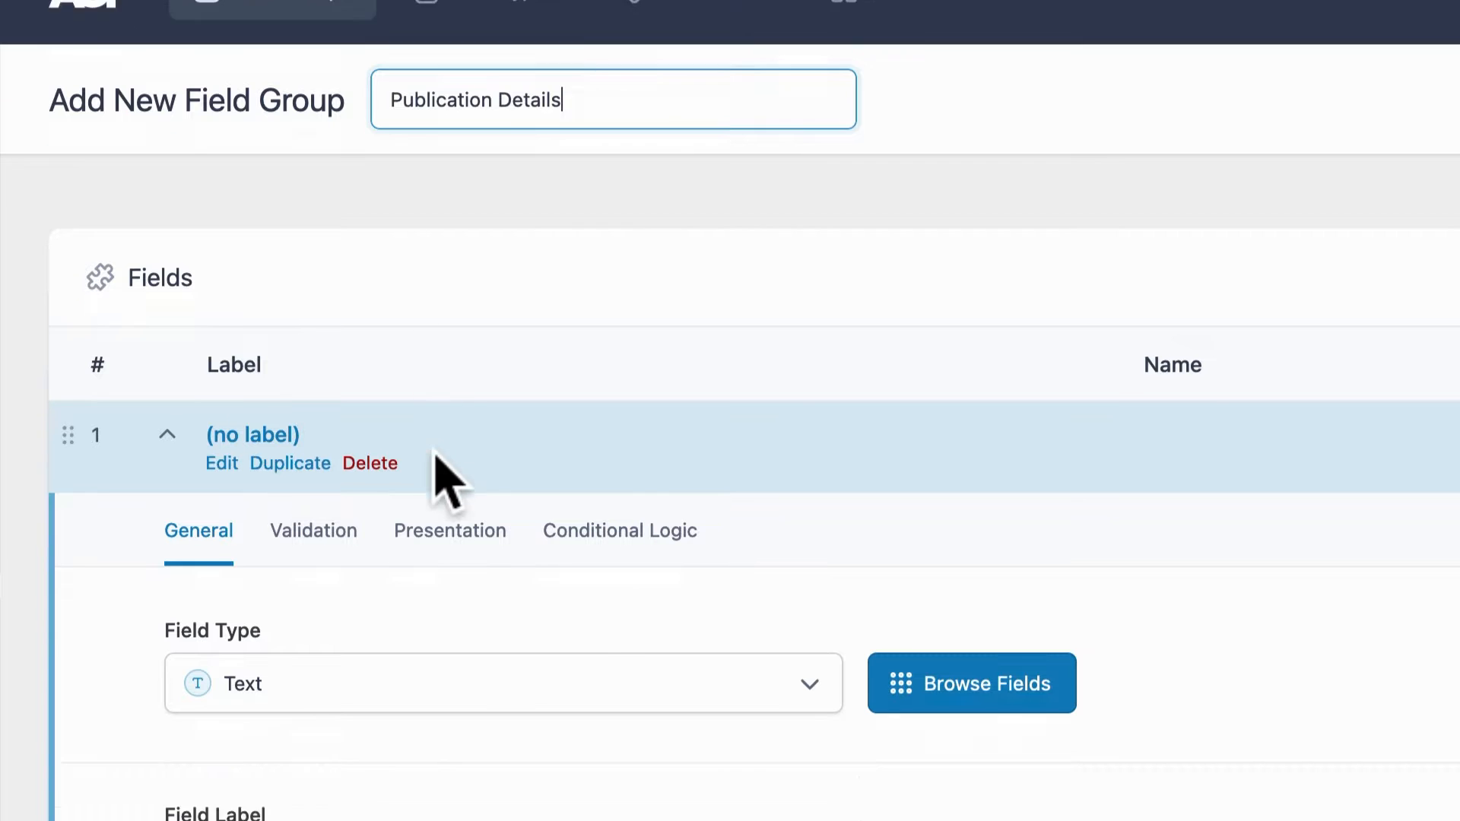
{"action": "left_click", "coordinate": [213, 686]}
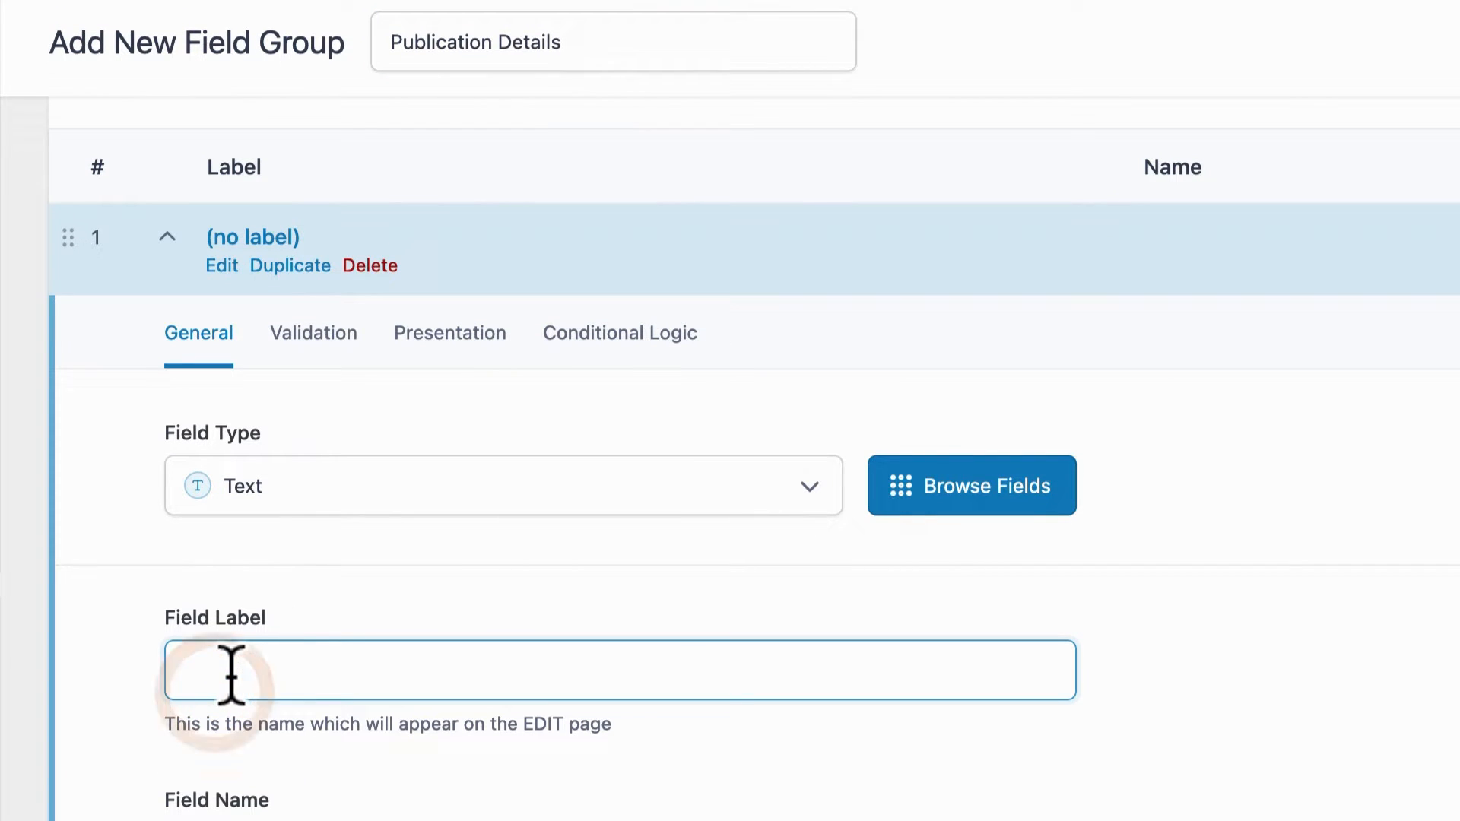
{"action": "type", "text": "Magazine Where This Artilce"}
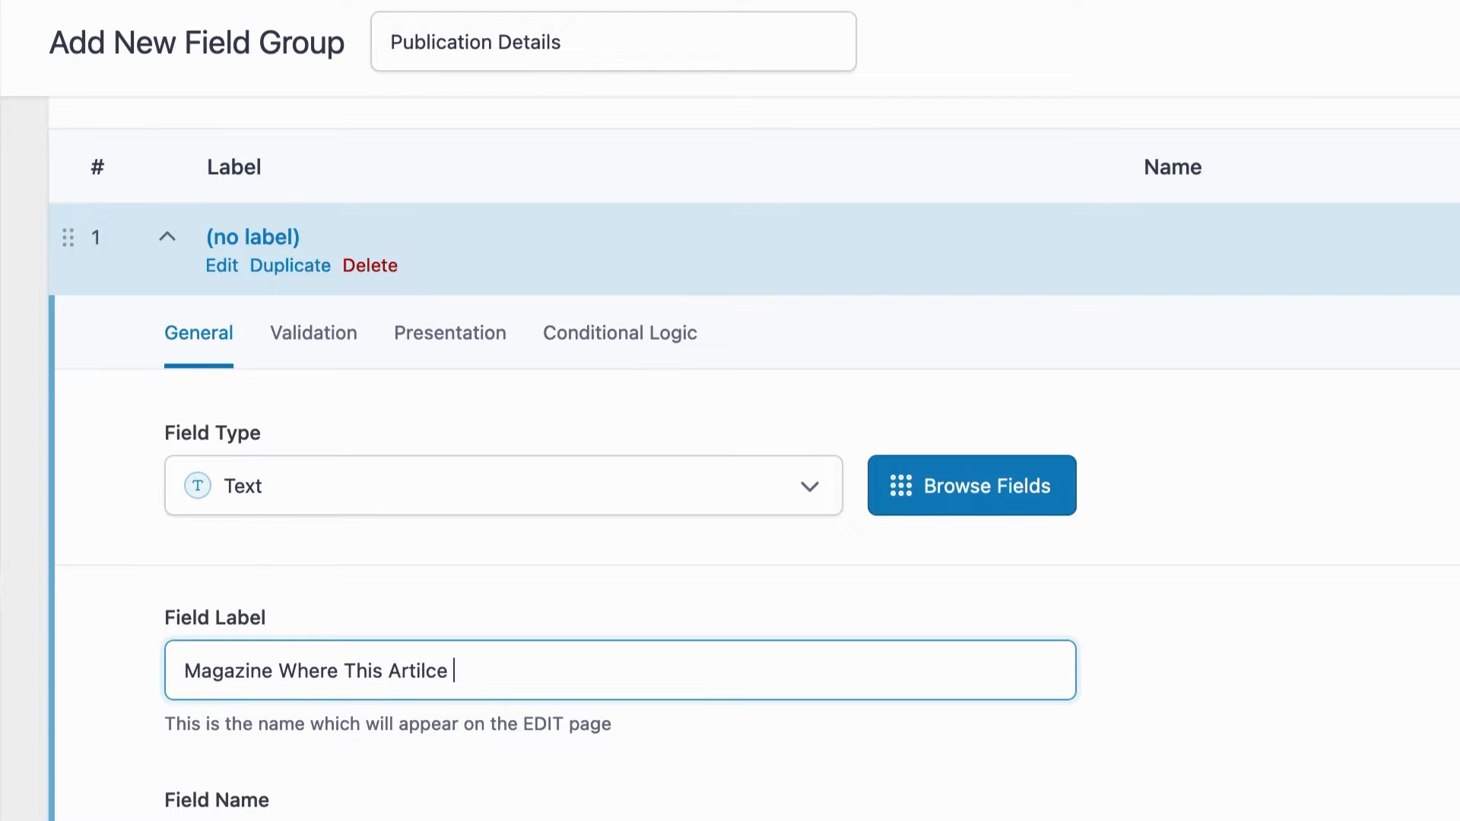
{"action": "key", "text": "BackSpace"}
{"action": "key", "text": "BackSpace"}
{"action": "key", "text": "BackSpace"}
{"action": "key", "text": "BackSpace"}
{"action": "type", "text": "cle Was Publis"}
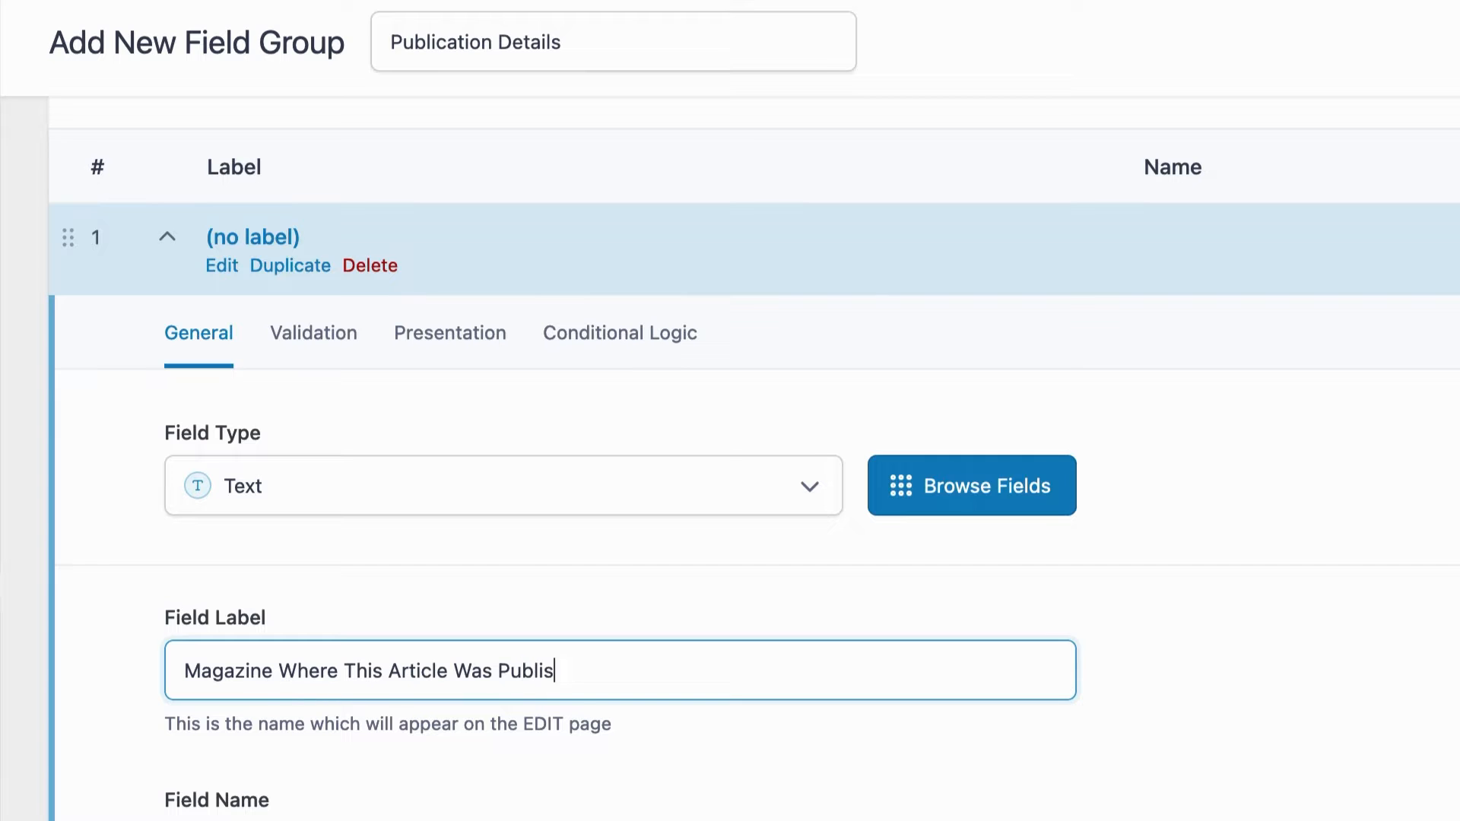
{"action": "type", "text": "hed"}
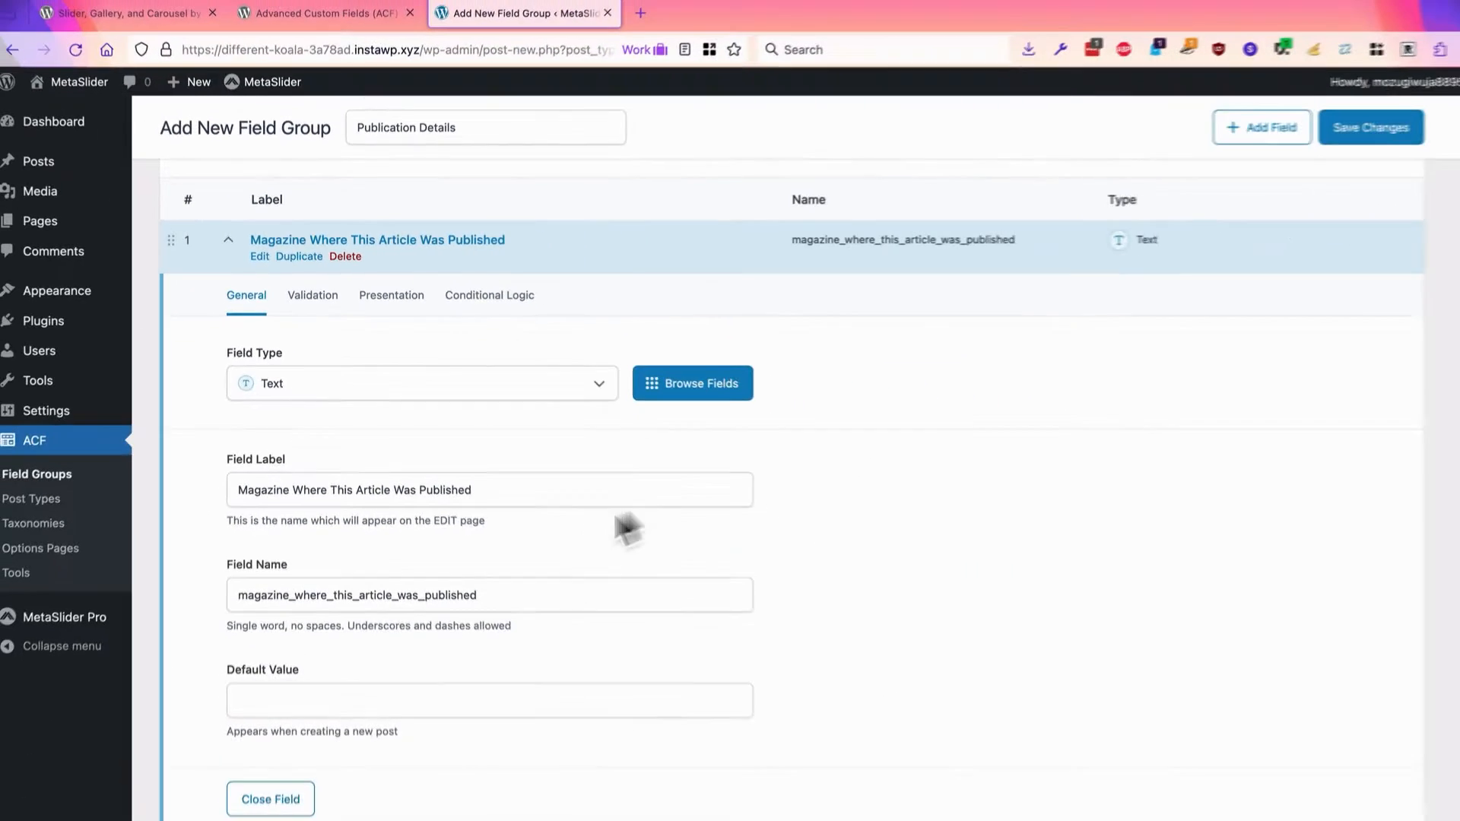
Step: Add a second field to the group and set its field type to Date Picker
{"action": "scroll", "coordinate": [658, 498], "scroll_direction": "up", "scroll_amount": 3}
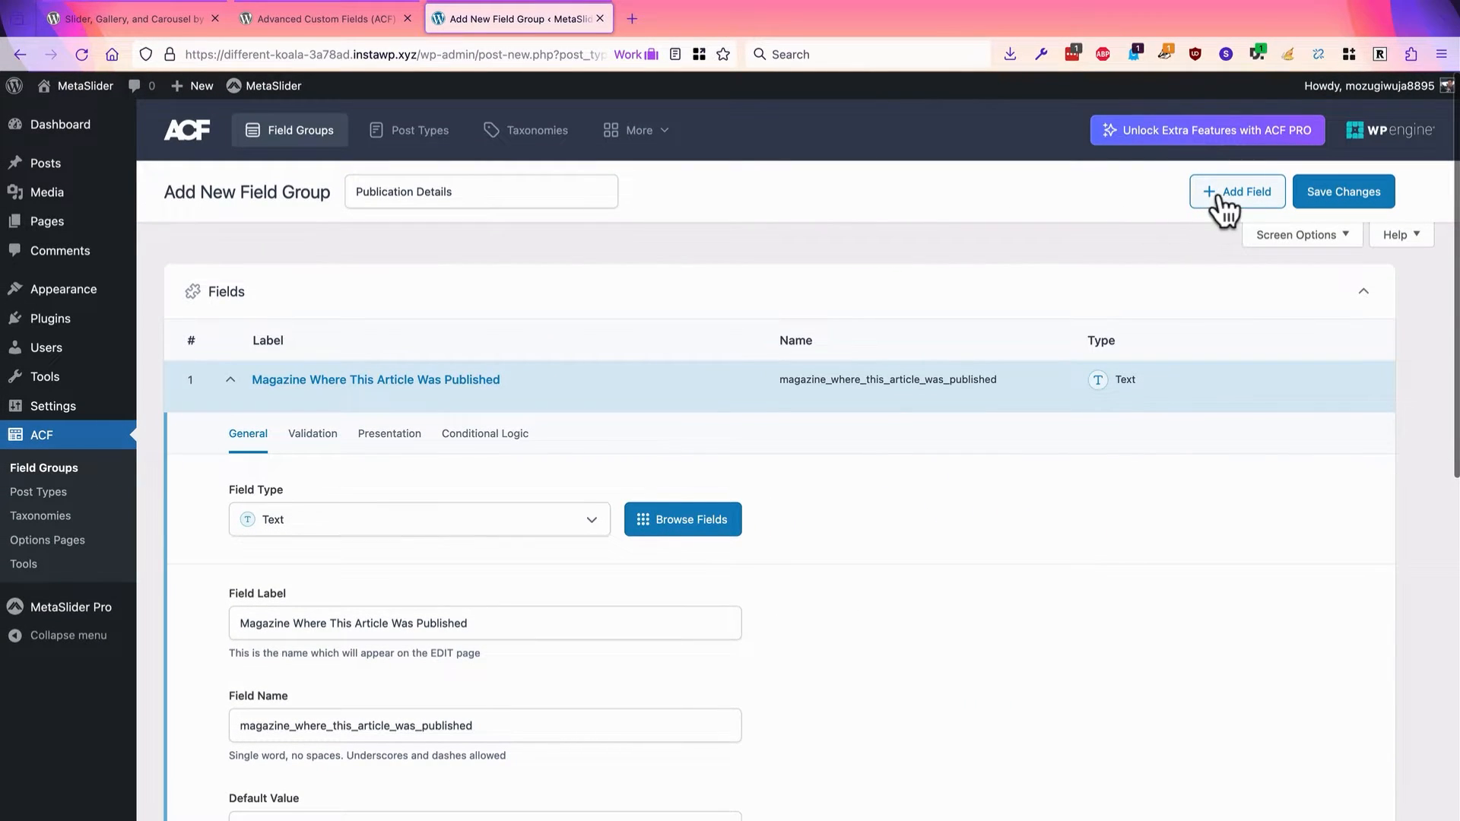
{"action": "left_click", "coordinate": [1216, 194]}
{"action": "left_click", "coordinate": [349, 510]}
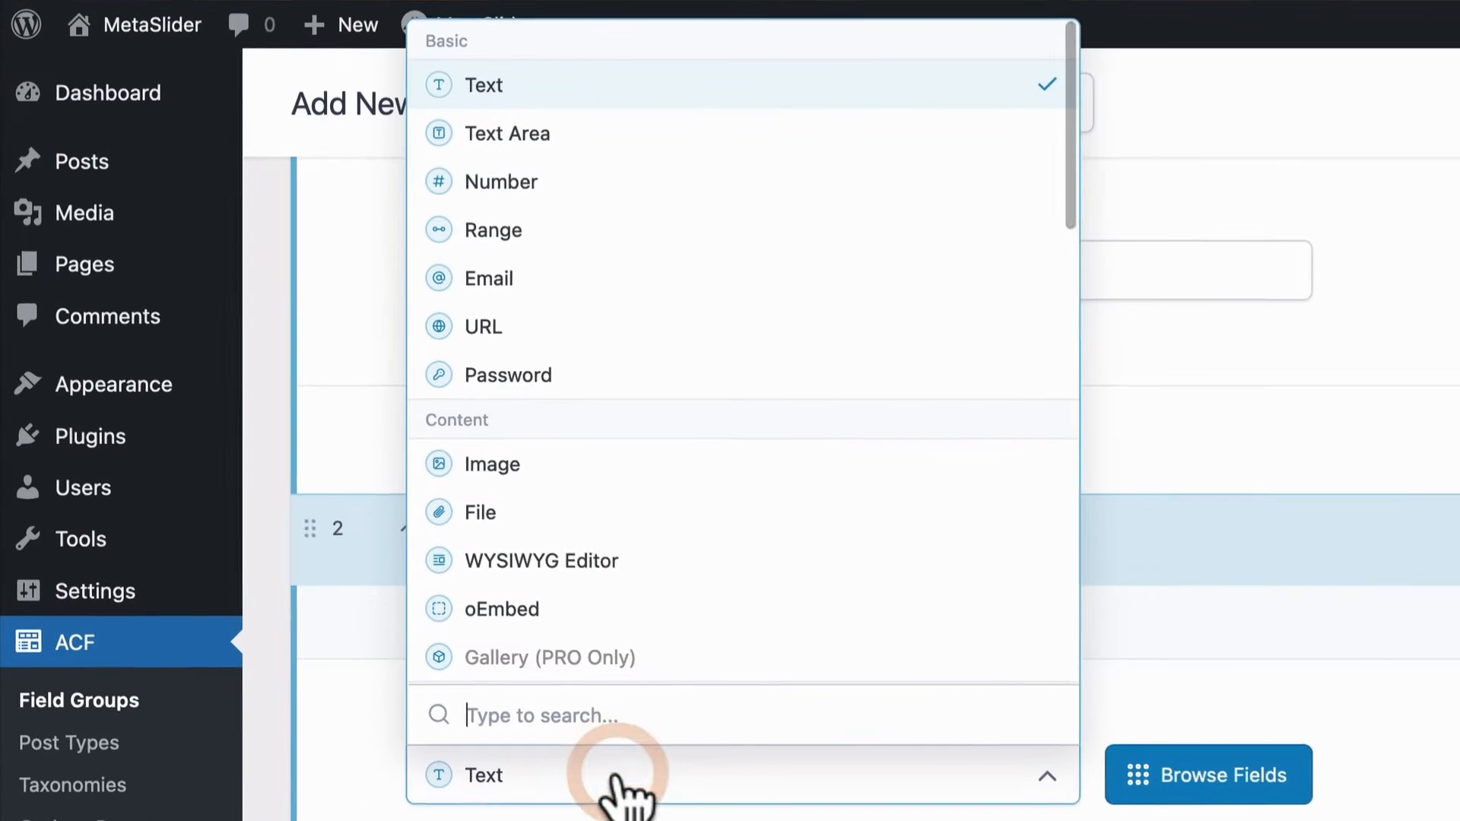
{"action": "scroll", "coordinate": [596, 494], "scroll_direction": "down", "scroll_amount": 5}
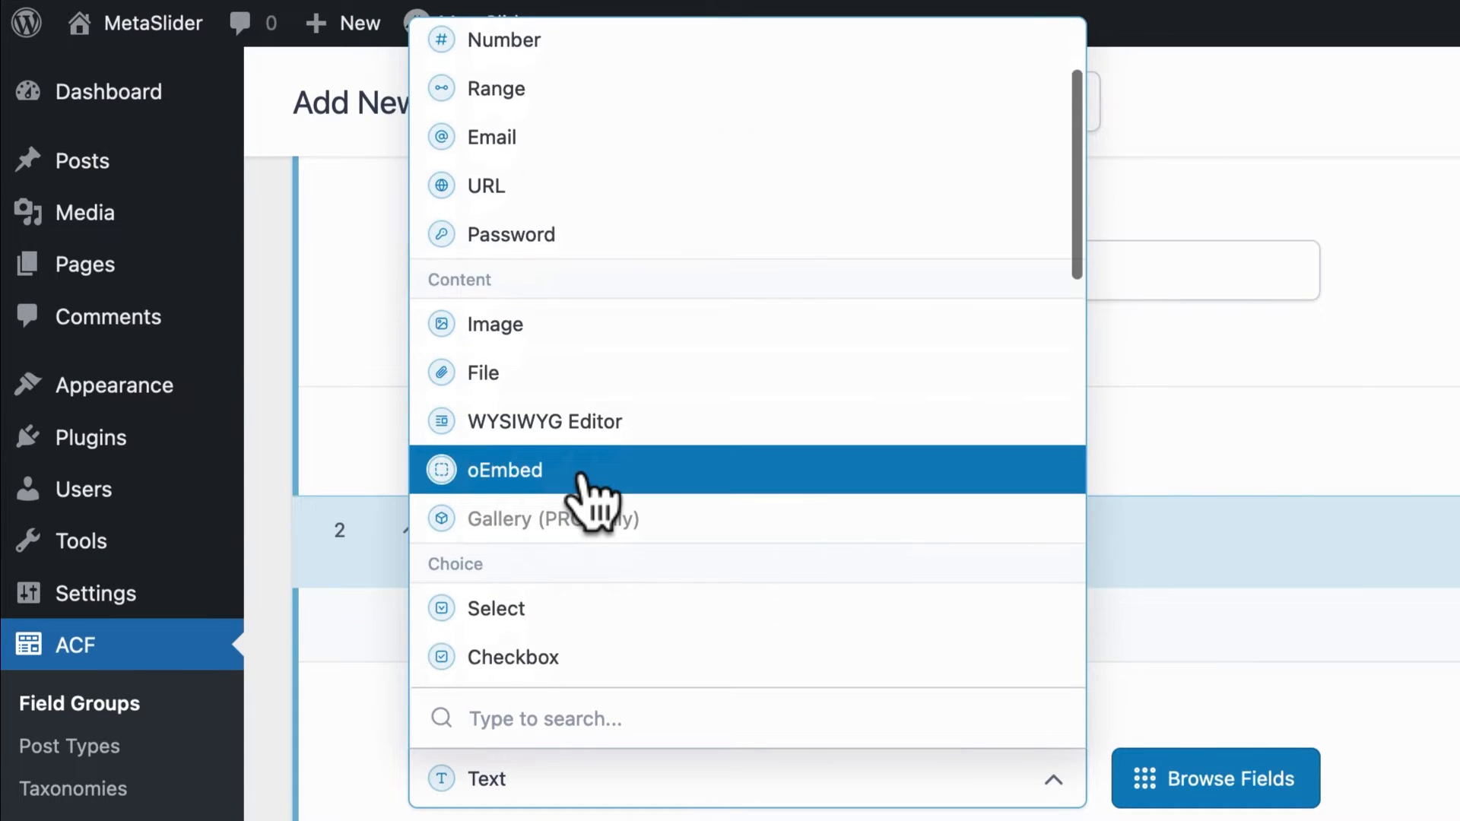
{"action": "scroll", "coordinate": [593, 502], "scroll_direction": "down", "scroll_amount": 10}
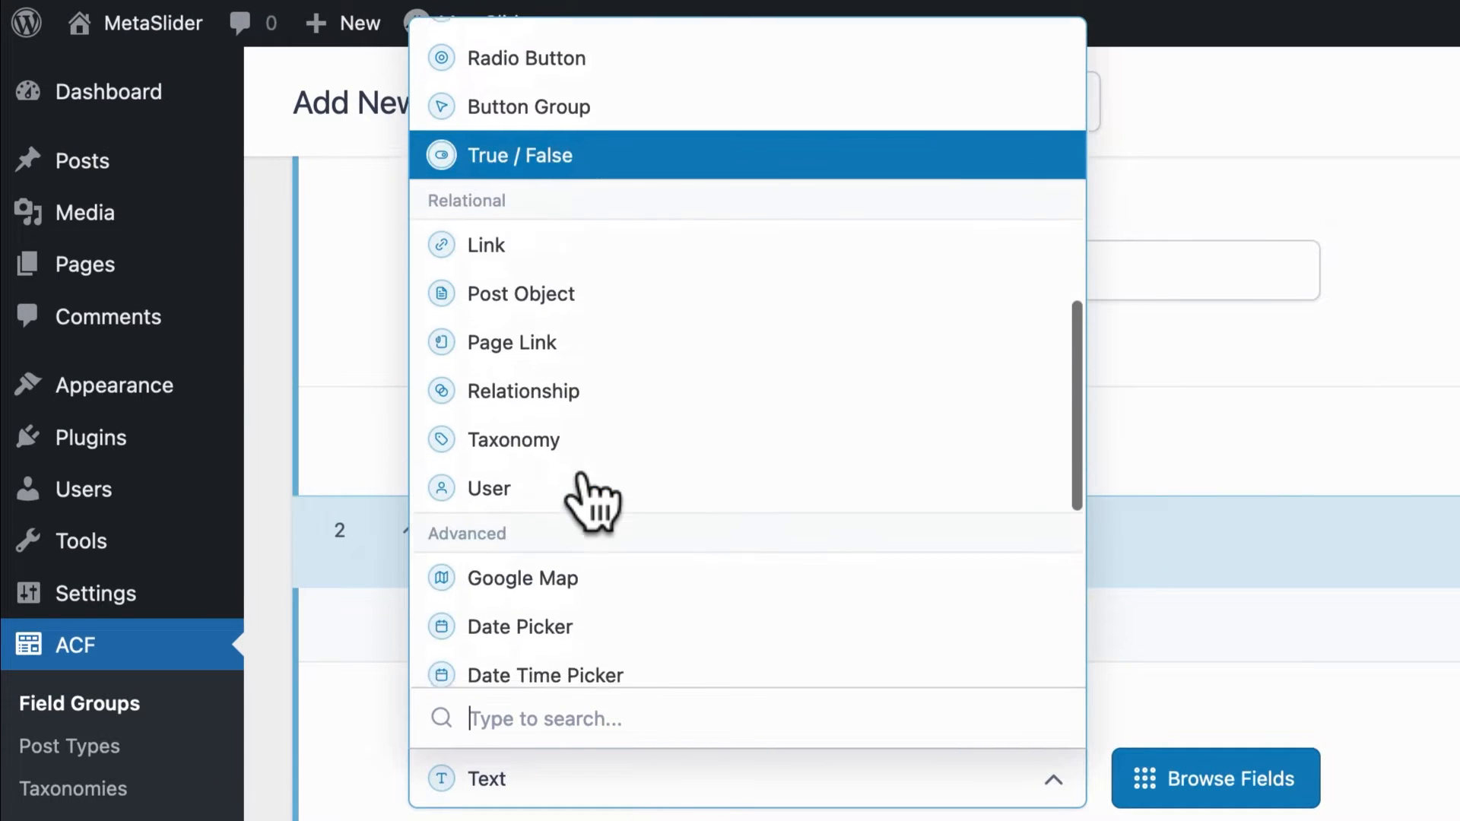
{"action": "scroll", "coordinate": [582, 487], "scroll_direction": "down", "scroll_amount": 2}
{"action": "left_click", "coordinate": [556, 380]}
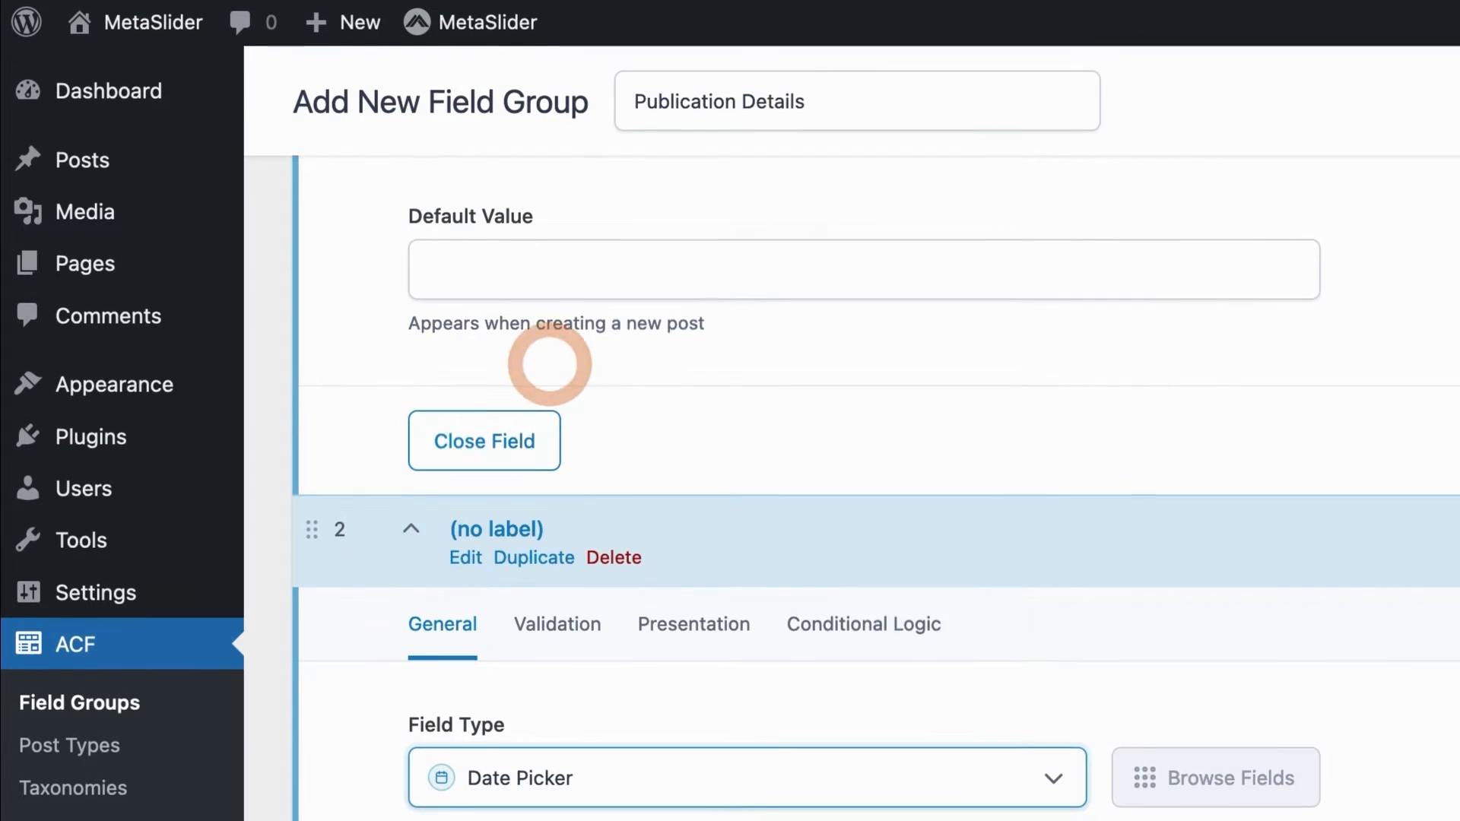
Step: Label the date picker field Publication Date and save the field group
{"action": "left_click", "coordinate": [472, 375]}
{"action": "type", "text": "Pub"}
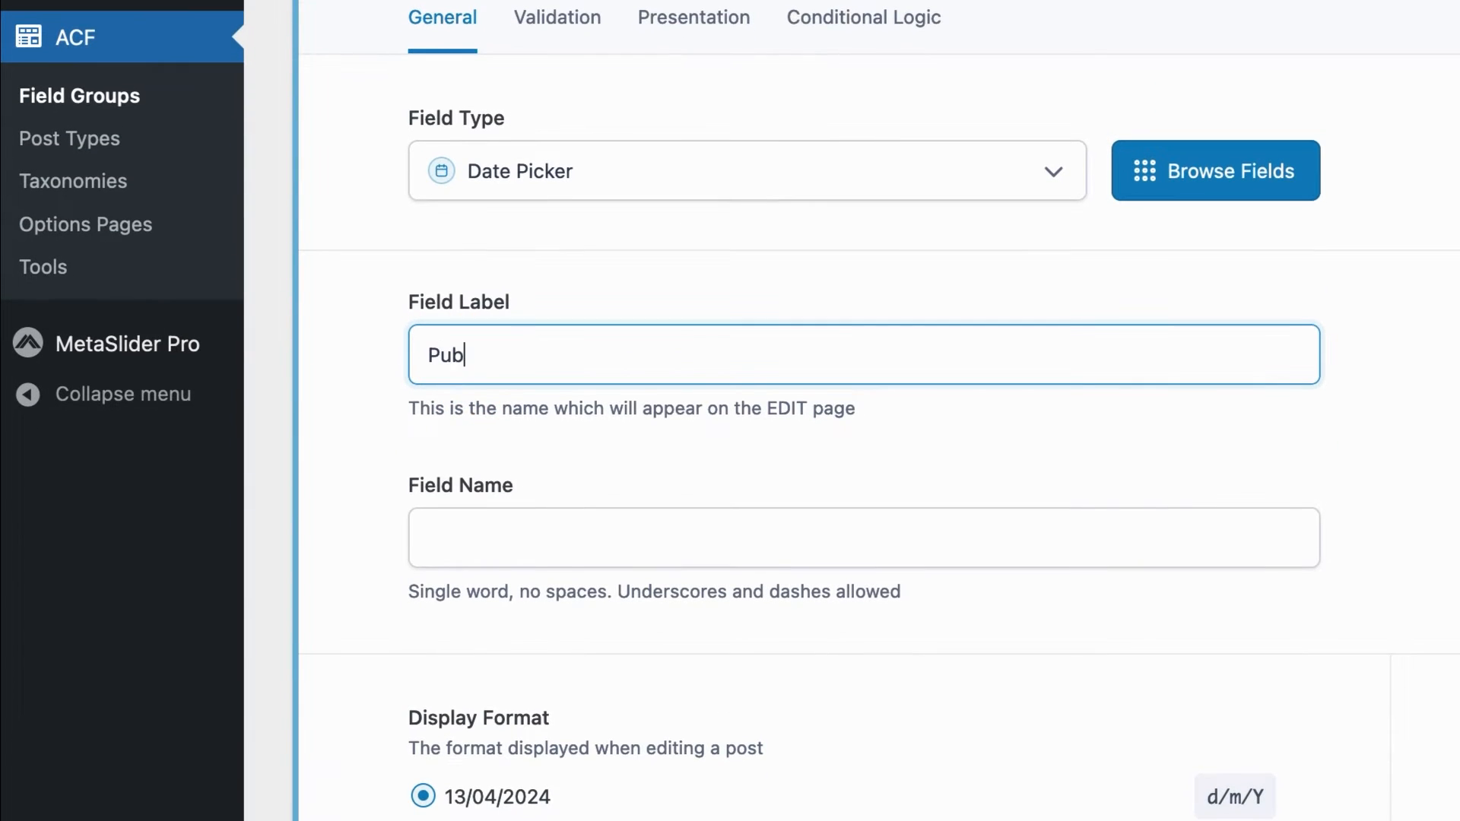
{"action": "type", "text": "lication Date"}
{"action": "scroll", "coordinate": [1441, 423], "scroll_direction": "down", "scroll_amount": 1}
{"action": "scroll", "coordinate": [1441, 422], "scroll_direction": "up", "scroll_amount": 6}
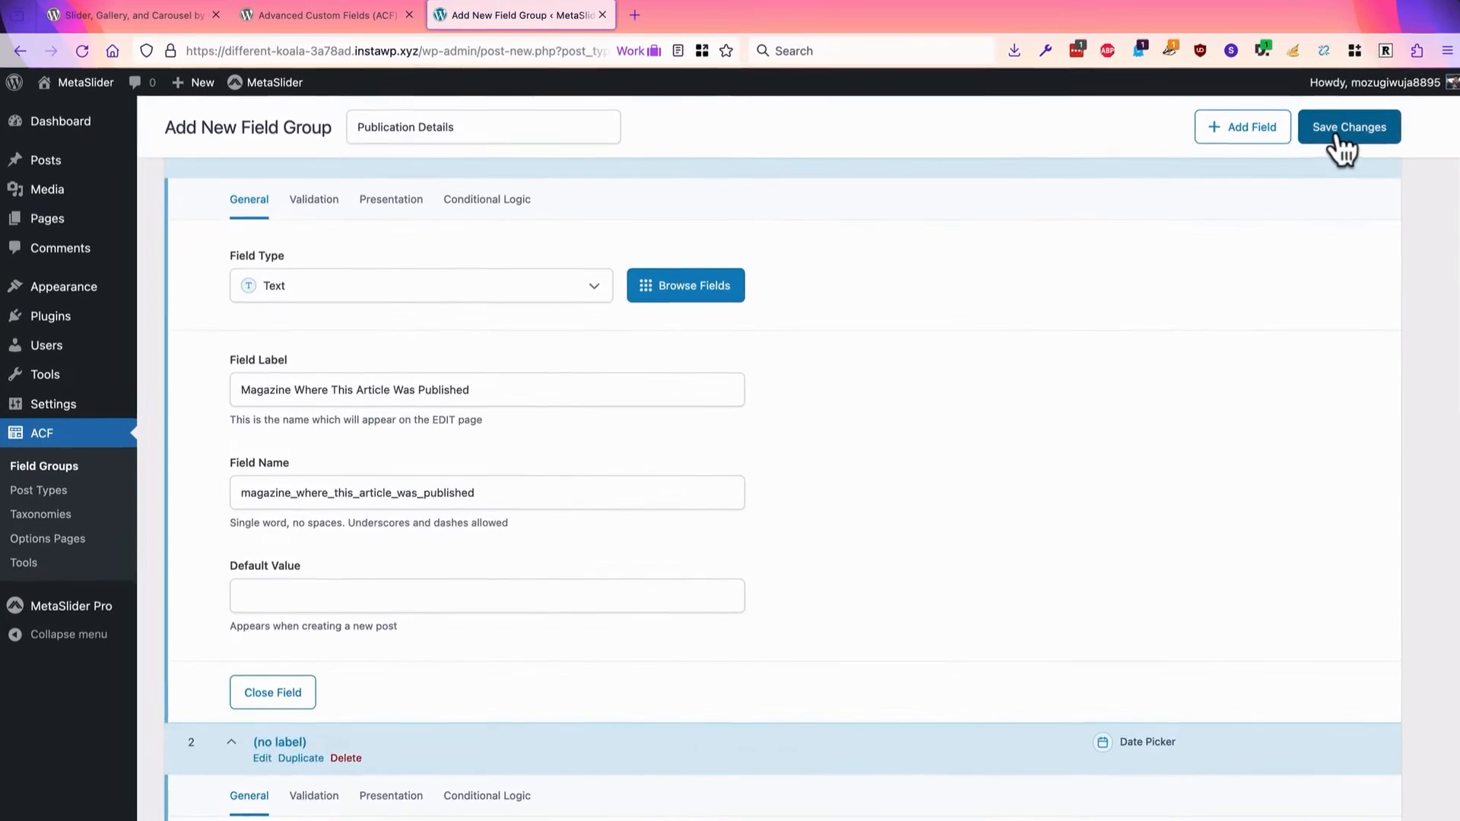
{"action": "left_click", "coordinate": [1336, 140]}
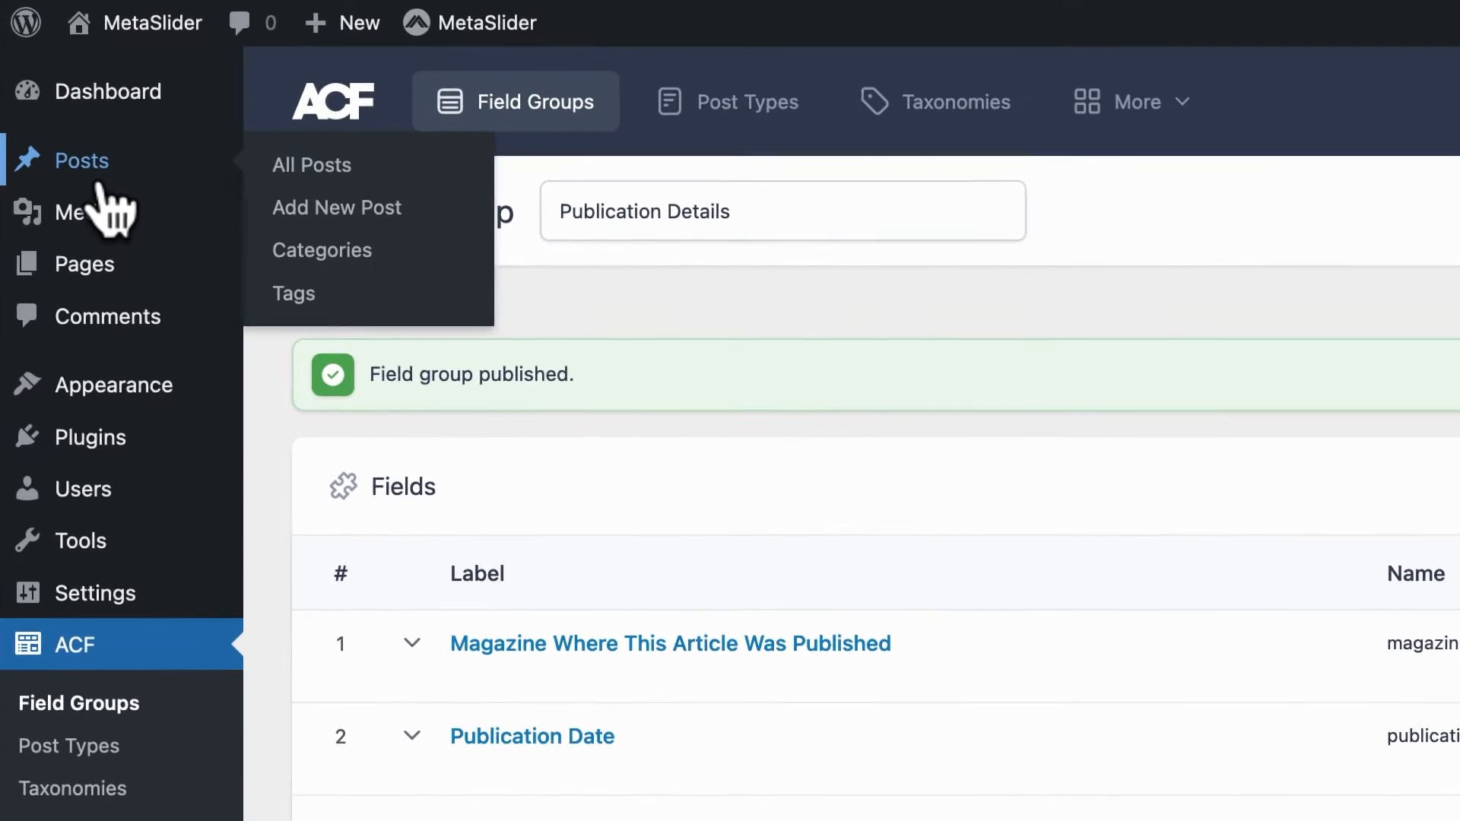
Step: Open the post How to Buy Great Coffee Beans for editing at its Publication Details section
{"action": "left_click", "coordinate": [98, 189]}
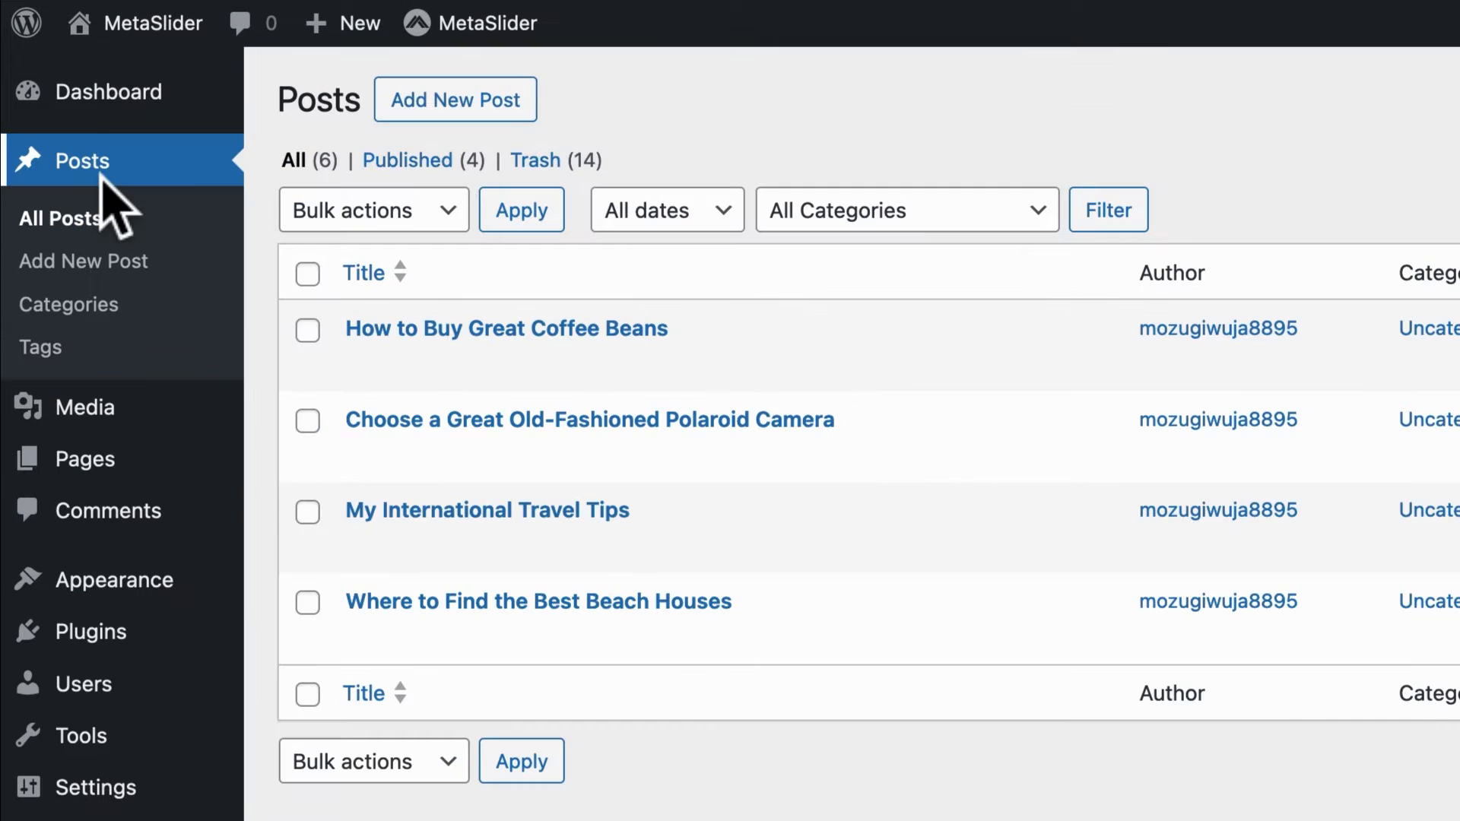
{"action": "left_click", "coordinate": [357, 365]}
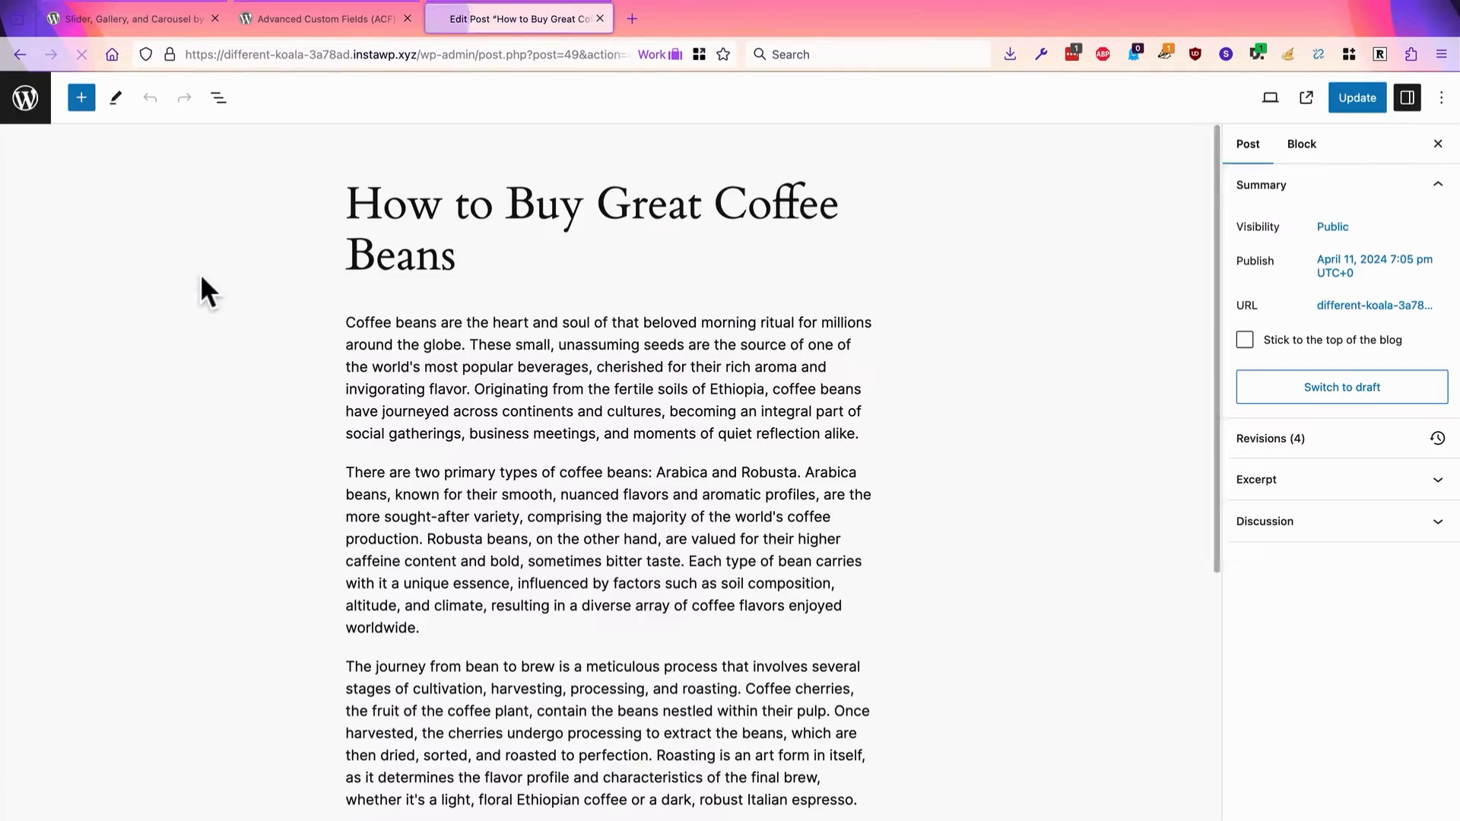
{"action": "scroll", "coordinate": [223, 344], "scroll_direction": "down", "scroll_amount": 7}
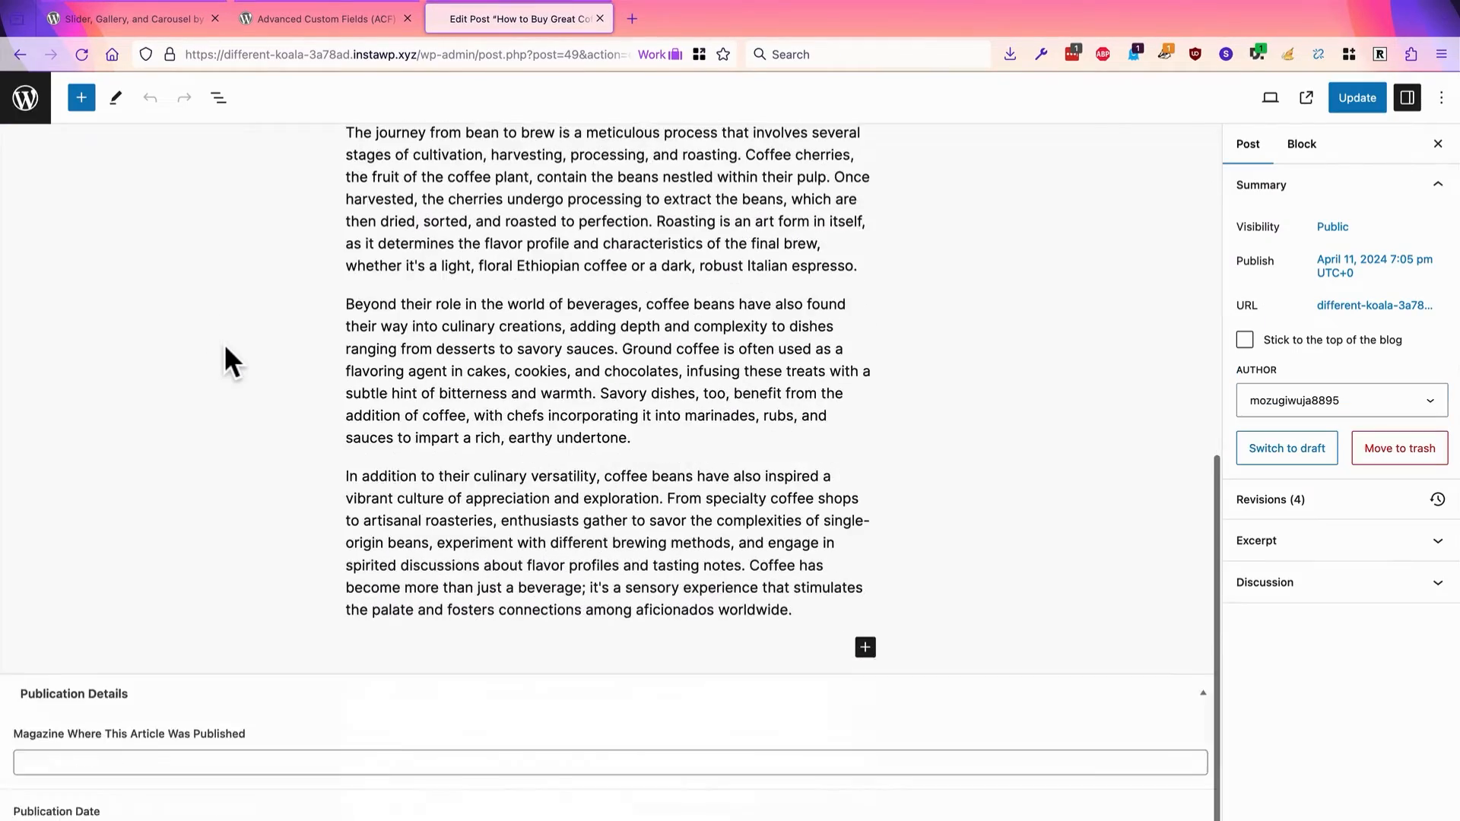
Step: Enter Coffee Magazine as the magazine where the coffee beans article was published
{"action": "left_click", "coordinate": [78, 762]}
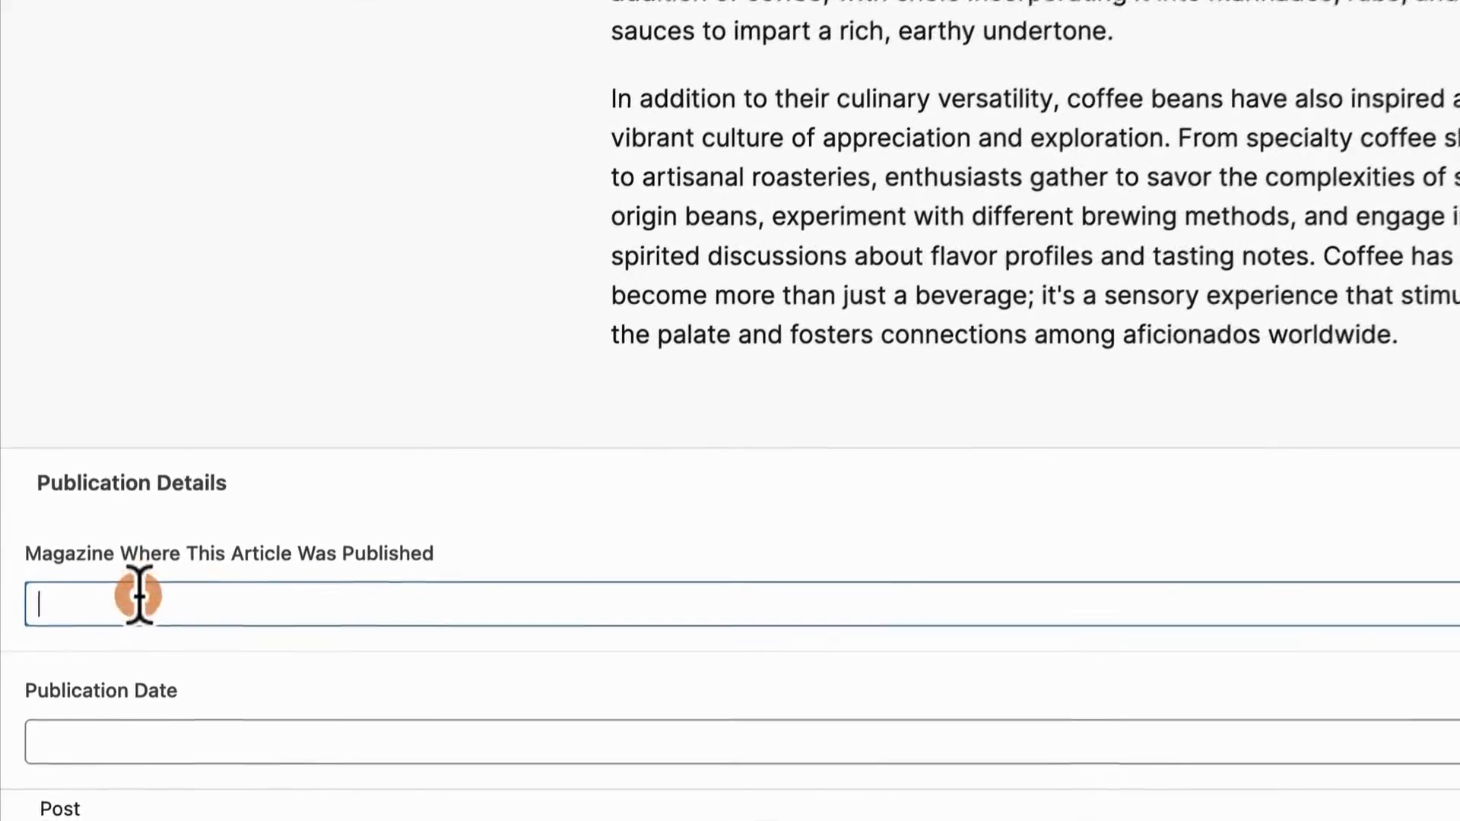
{"action": "type", "text": "Cofee"}
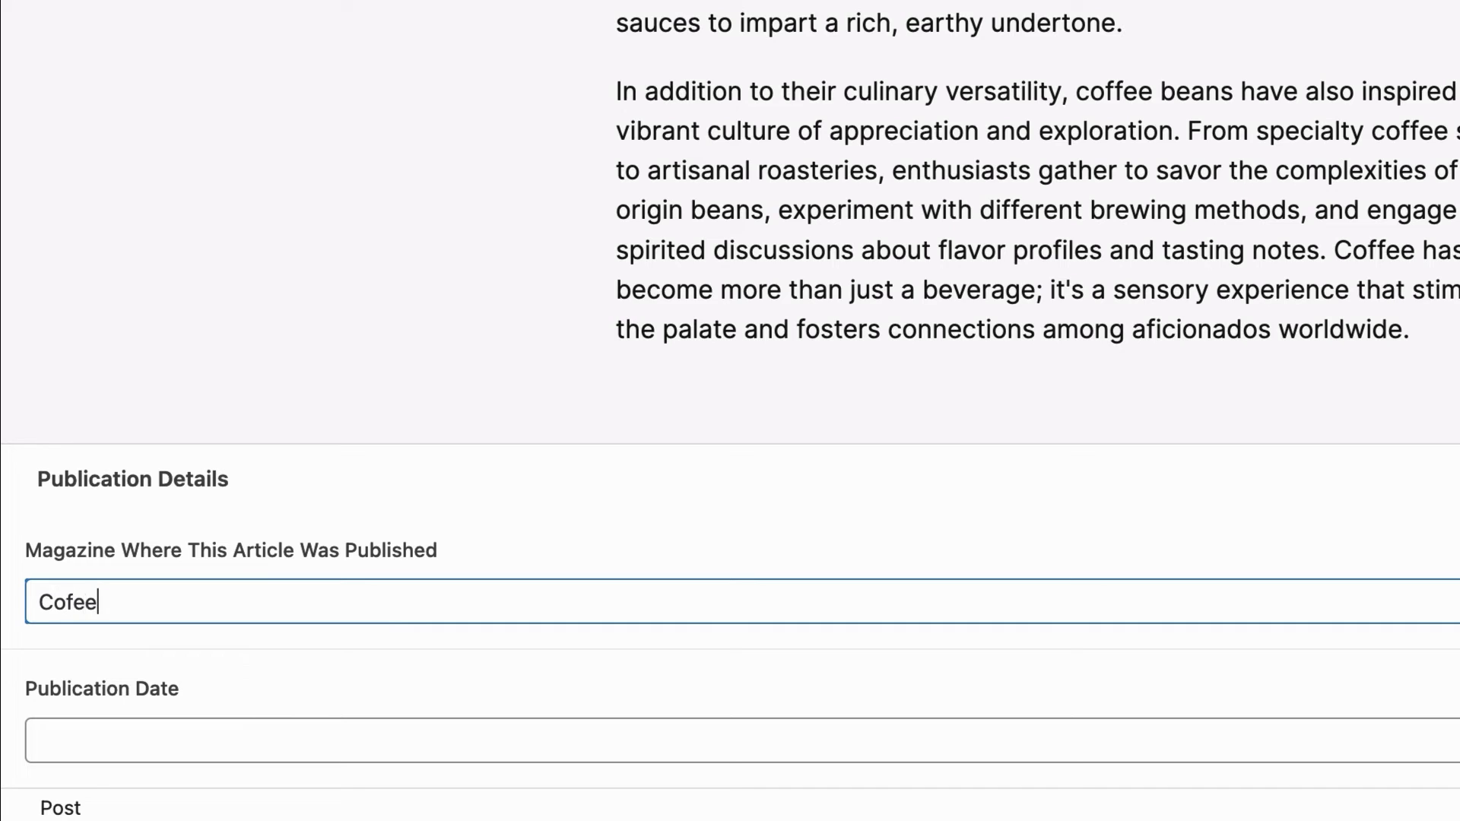
{"action": "key", "text": "BackSpace"}
{"action": "key", "text": "BackSpace"}
{"action": "type", "text": "fee Maga"}
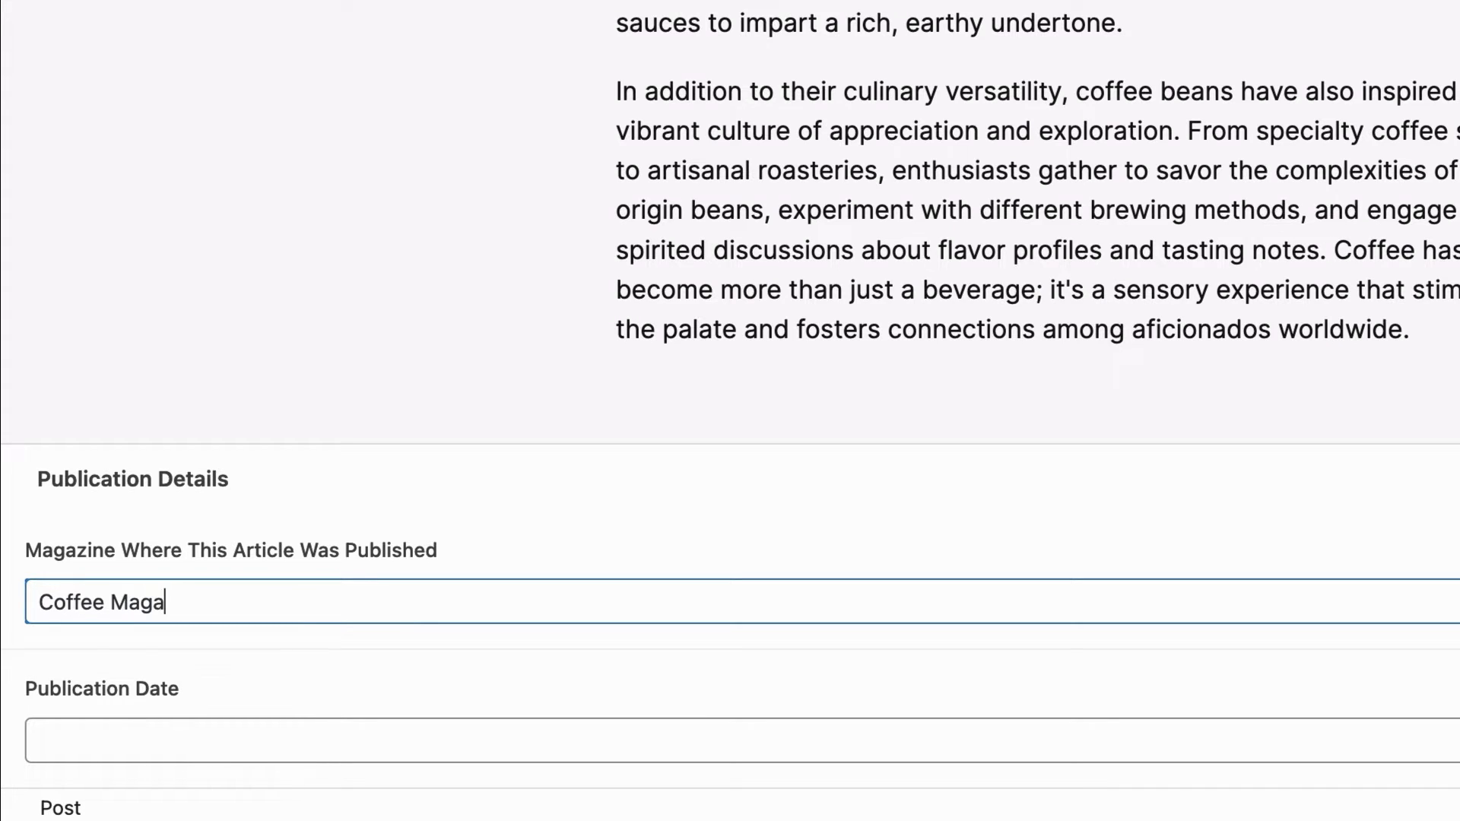
{"action": "type", "text": "zine"}
Step: Set the post's publication date to April 19, 2024 and update the post
{"action": "left_click", "coordinate": [73, 749]}
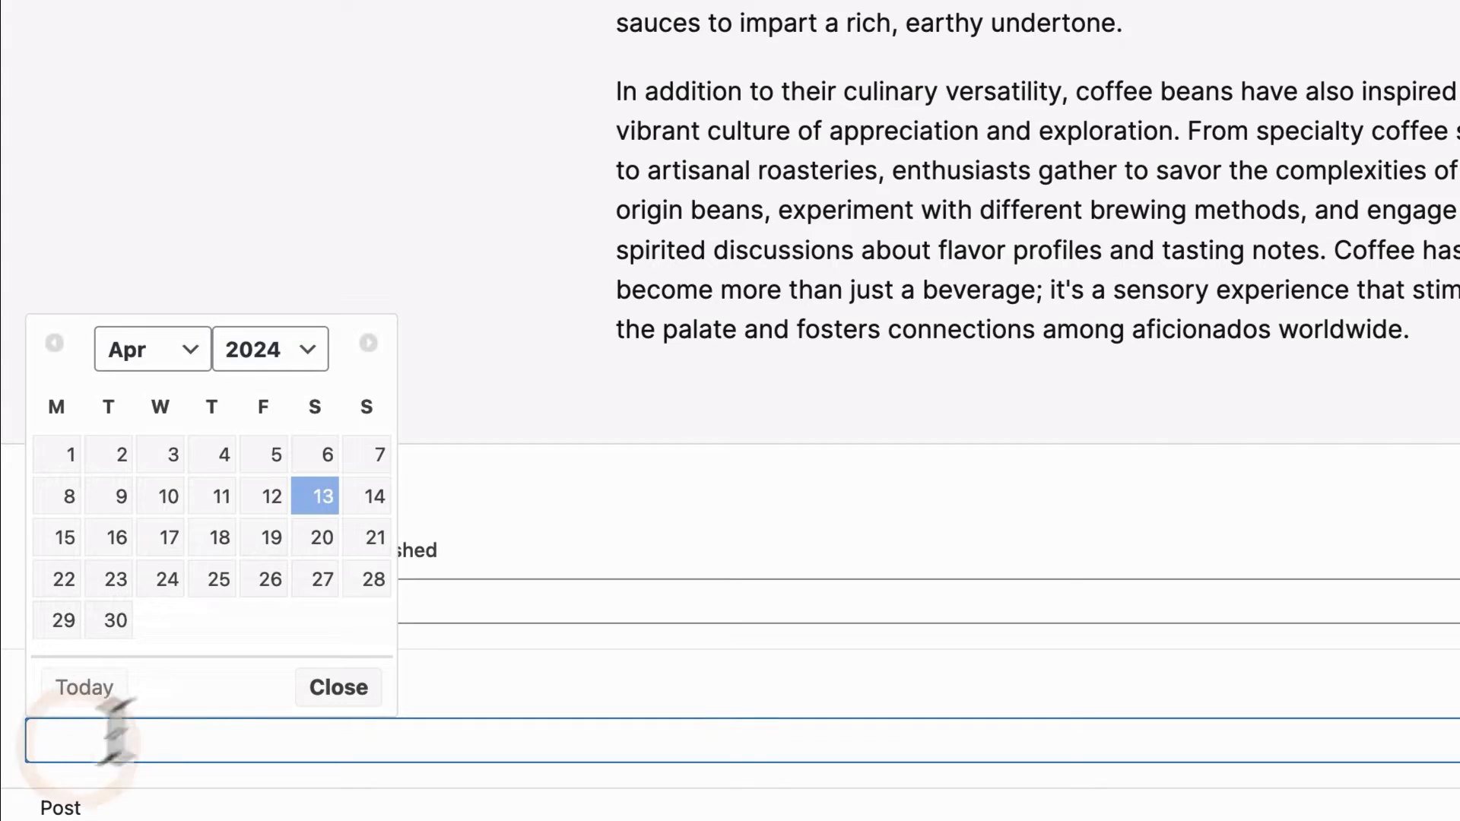
{"action": "left_click", "coordinate": [272, 540]}
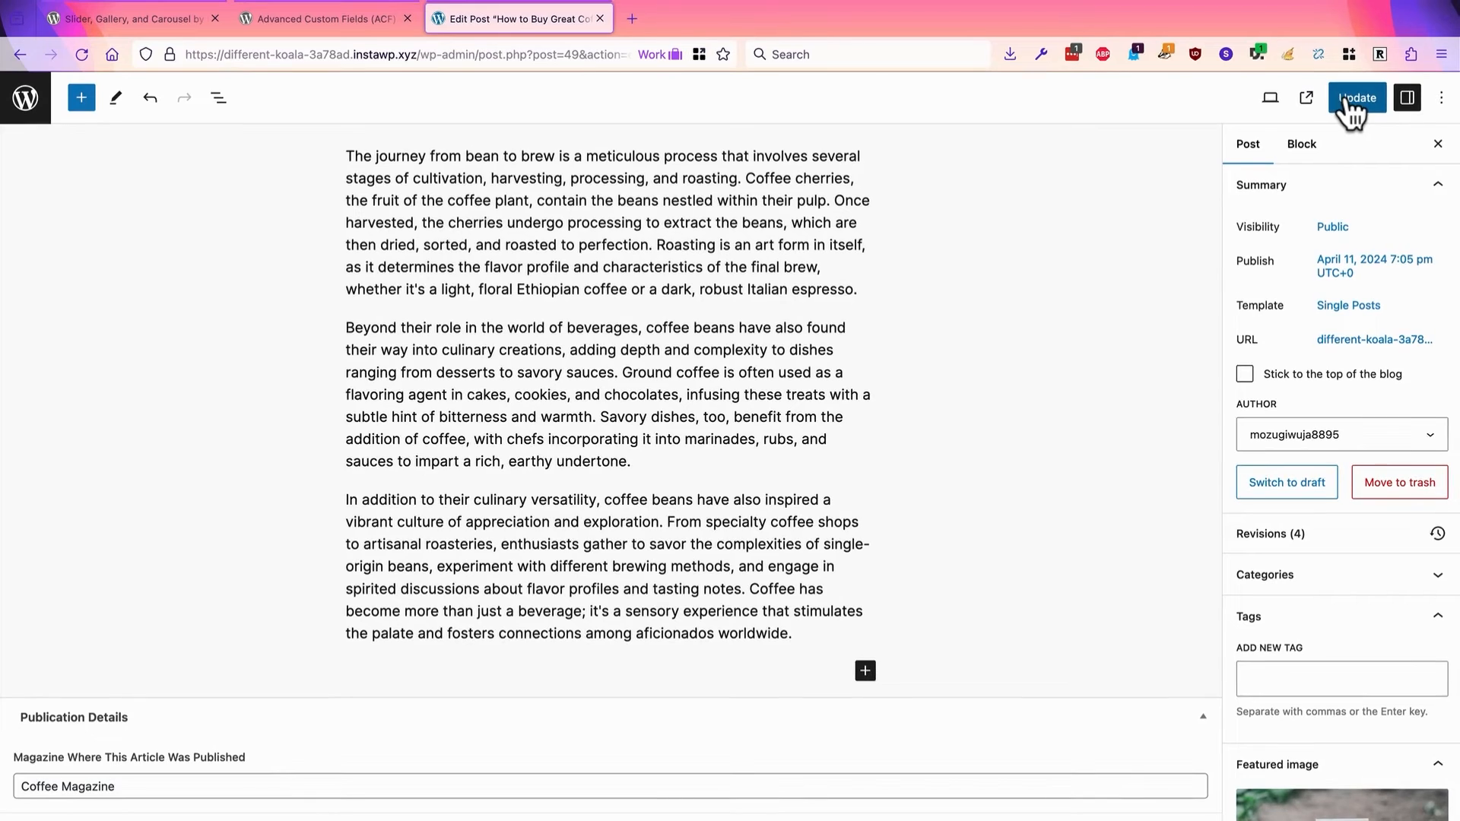
{"action": "left_click", "coordinate": [1351, 101]}
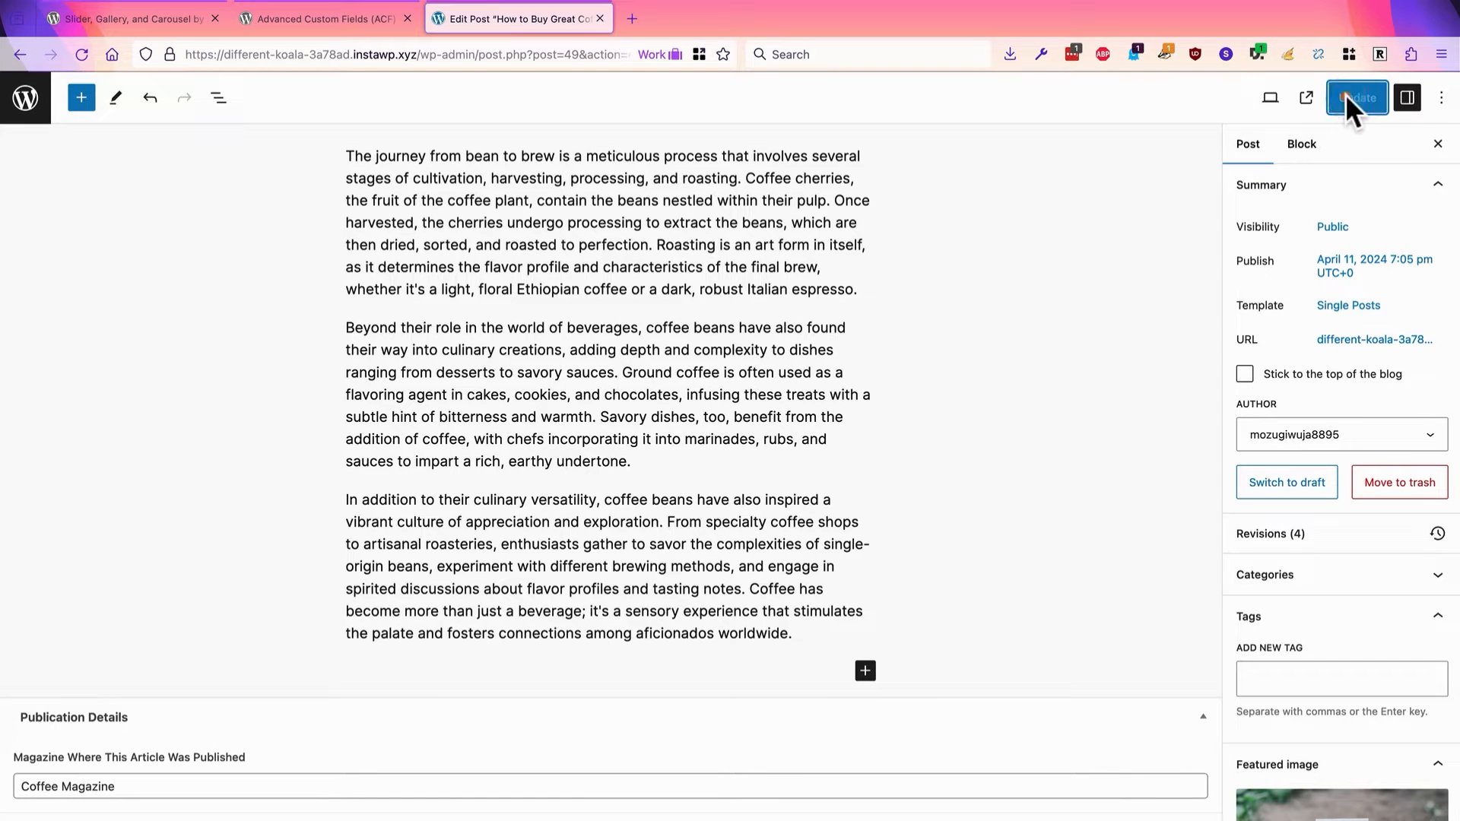
Step: Leave the post editor and create a Post Feed Slideshow from the MetaSlider Pro Quick Start page
{"action": "left_click", "coordinate": [30, 110]}
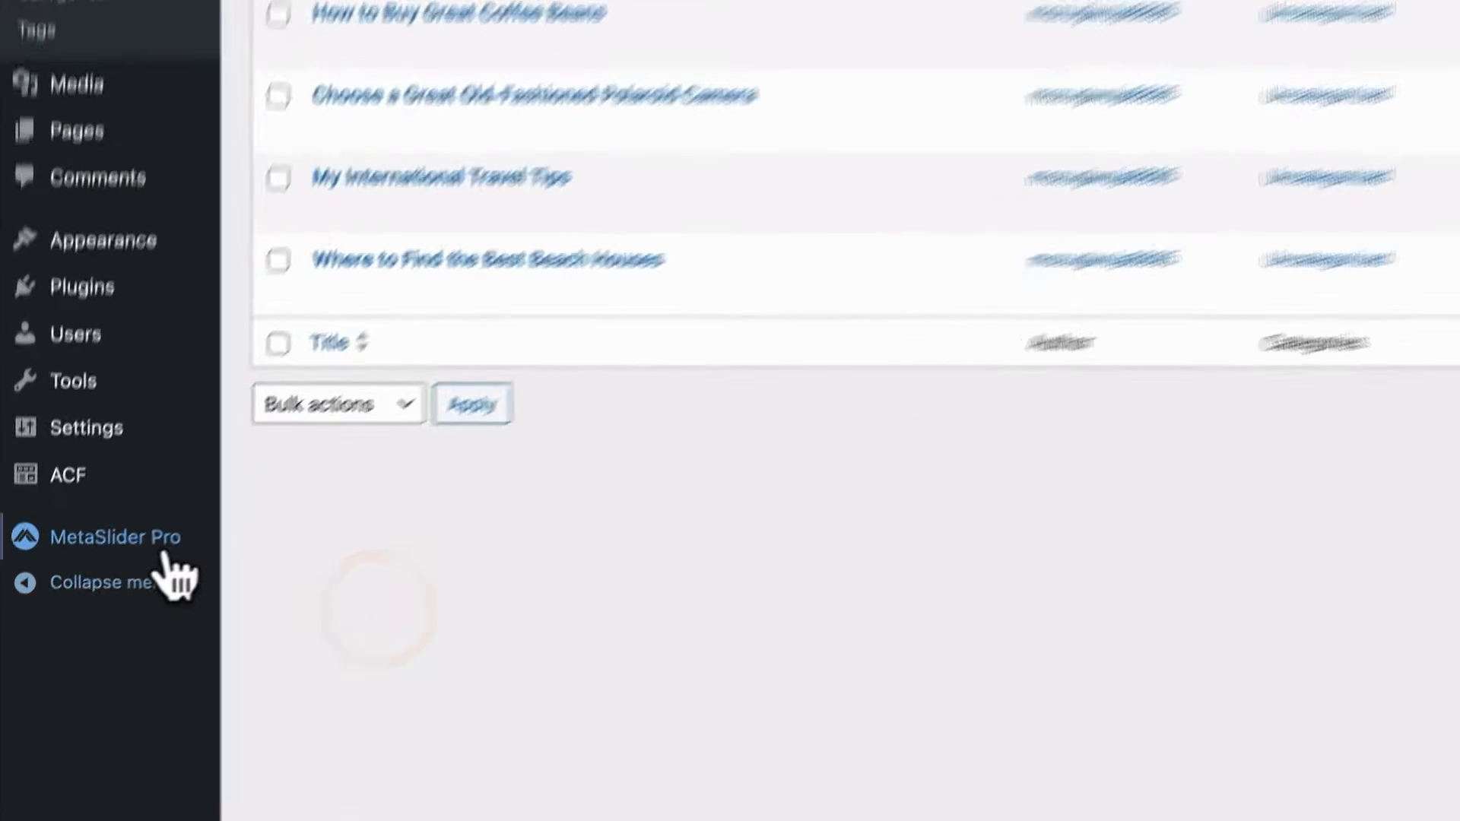
{"action": "mouse_move", "coordinate": [102, 592]}
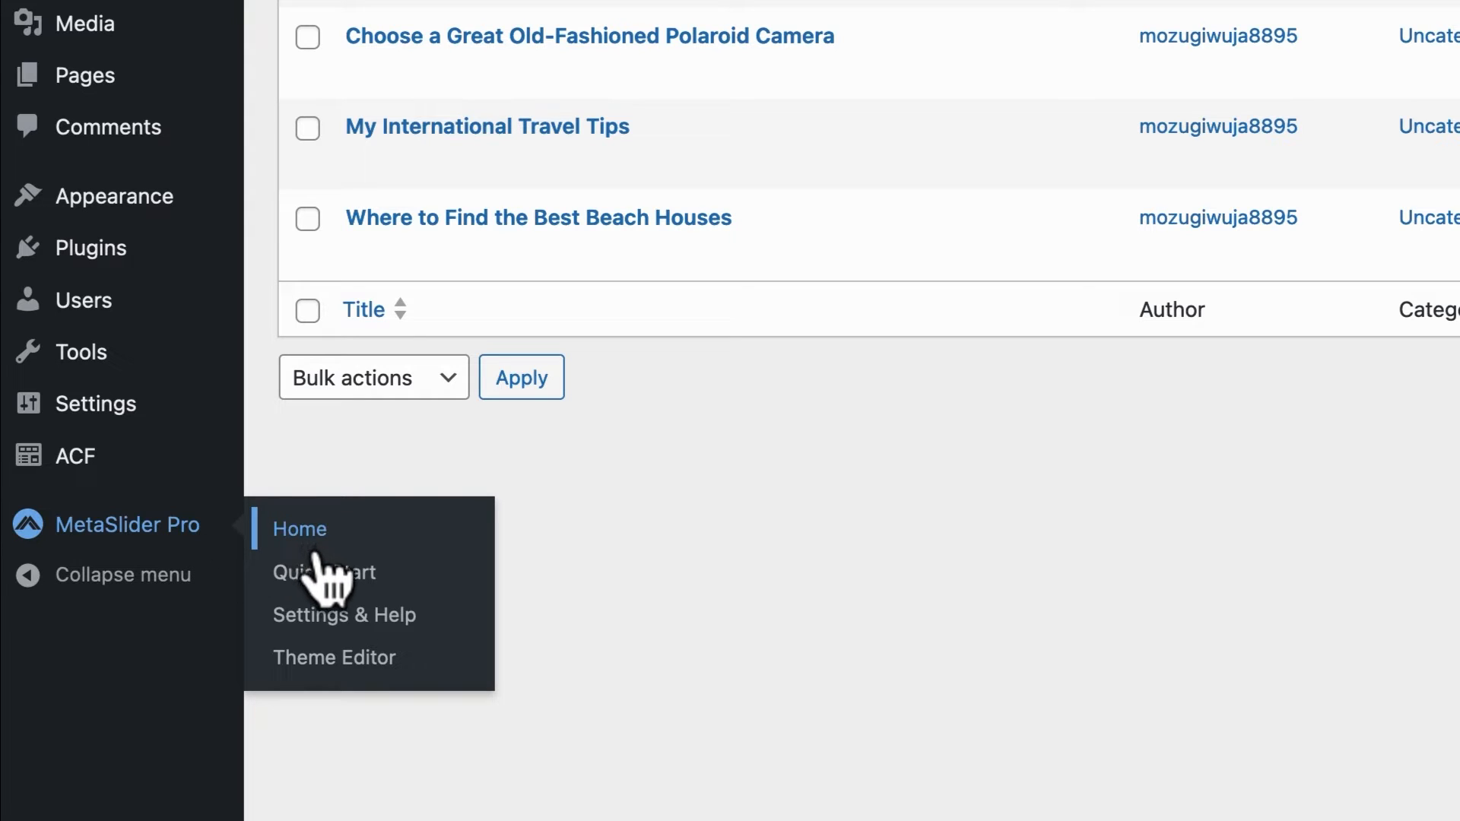
{"action": "left_click", "coordinate": [322, 582]}
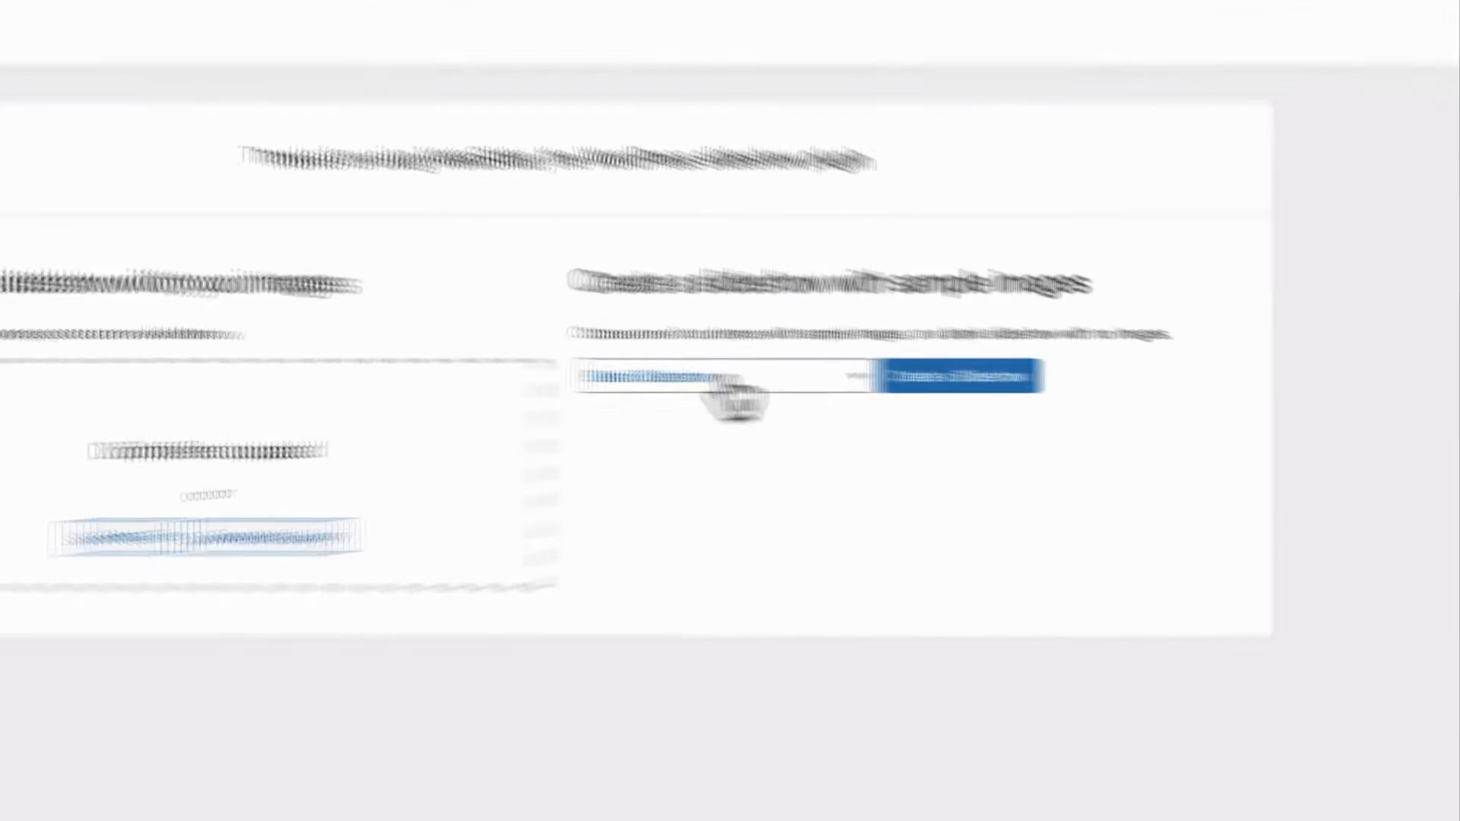
{"action": "left_click", "coordinate": [916, 383]}
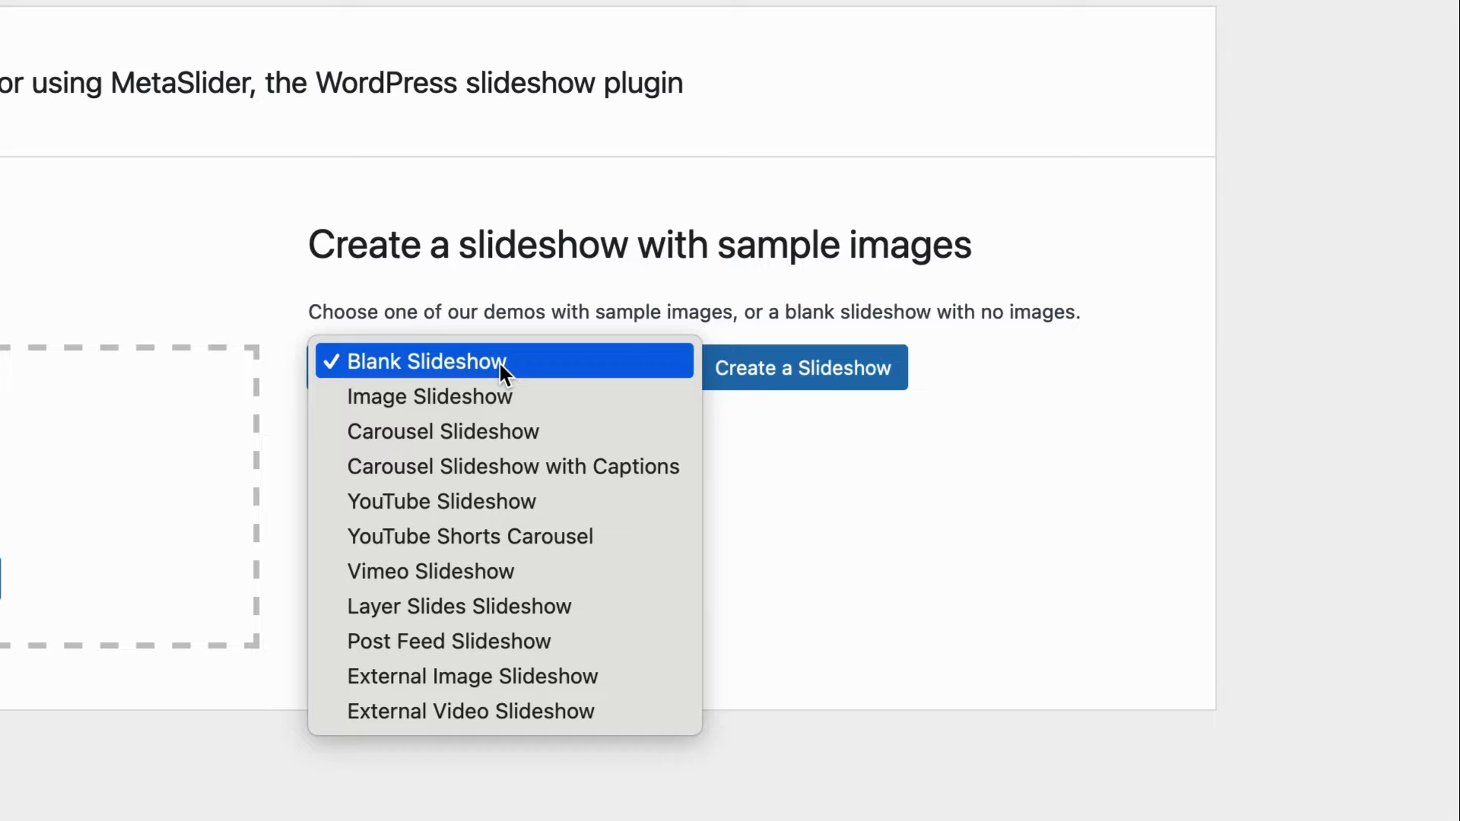
{"action": "left_click", "coordinate": [391, 645]}
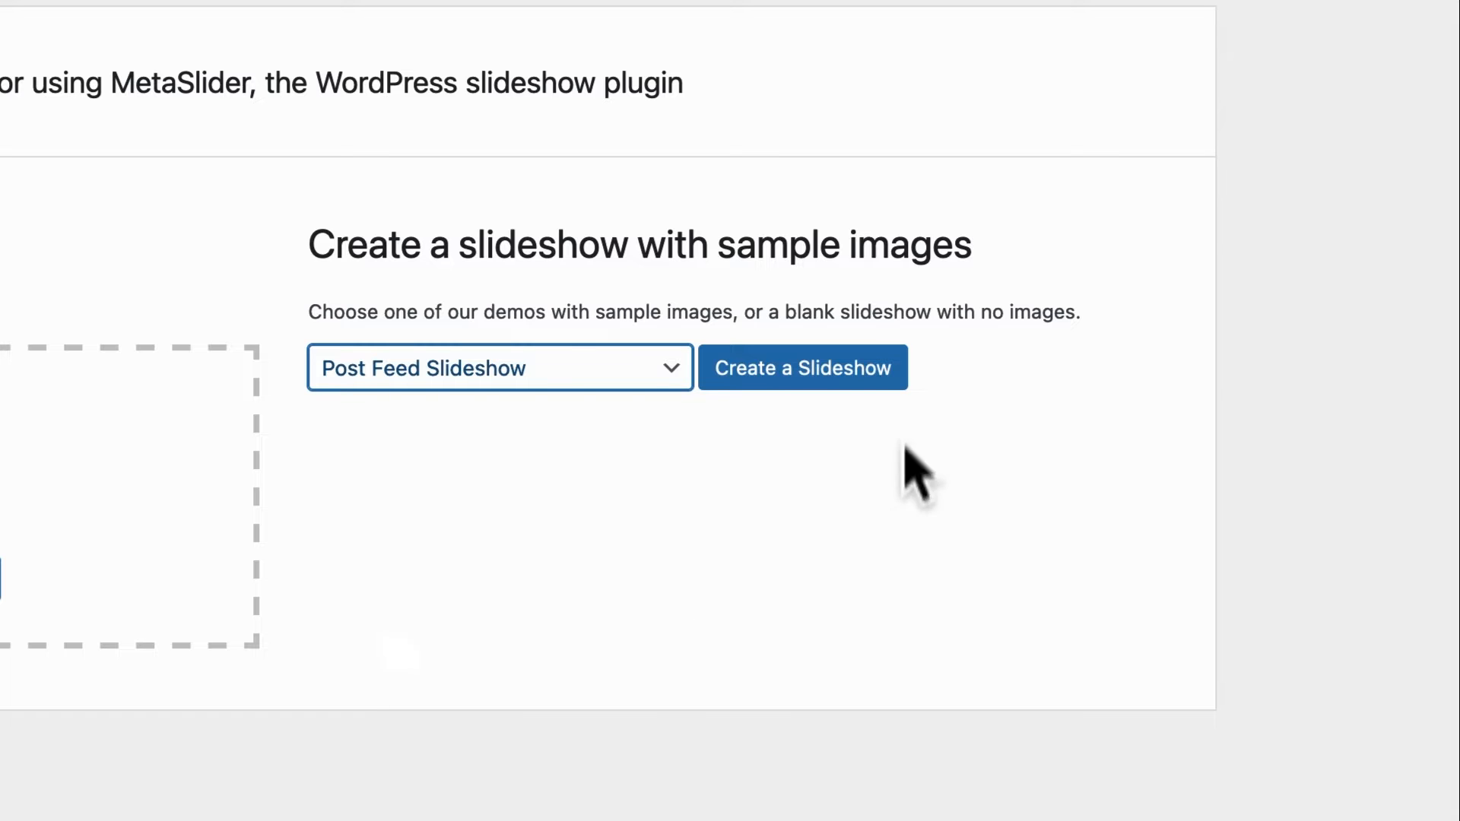
{"action": "left_click", "coordinate": [837, 371]}
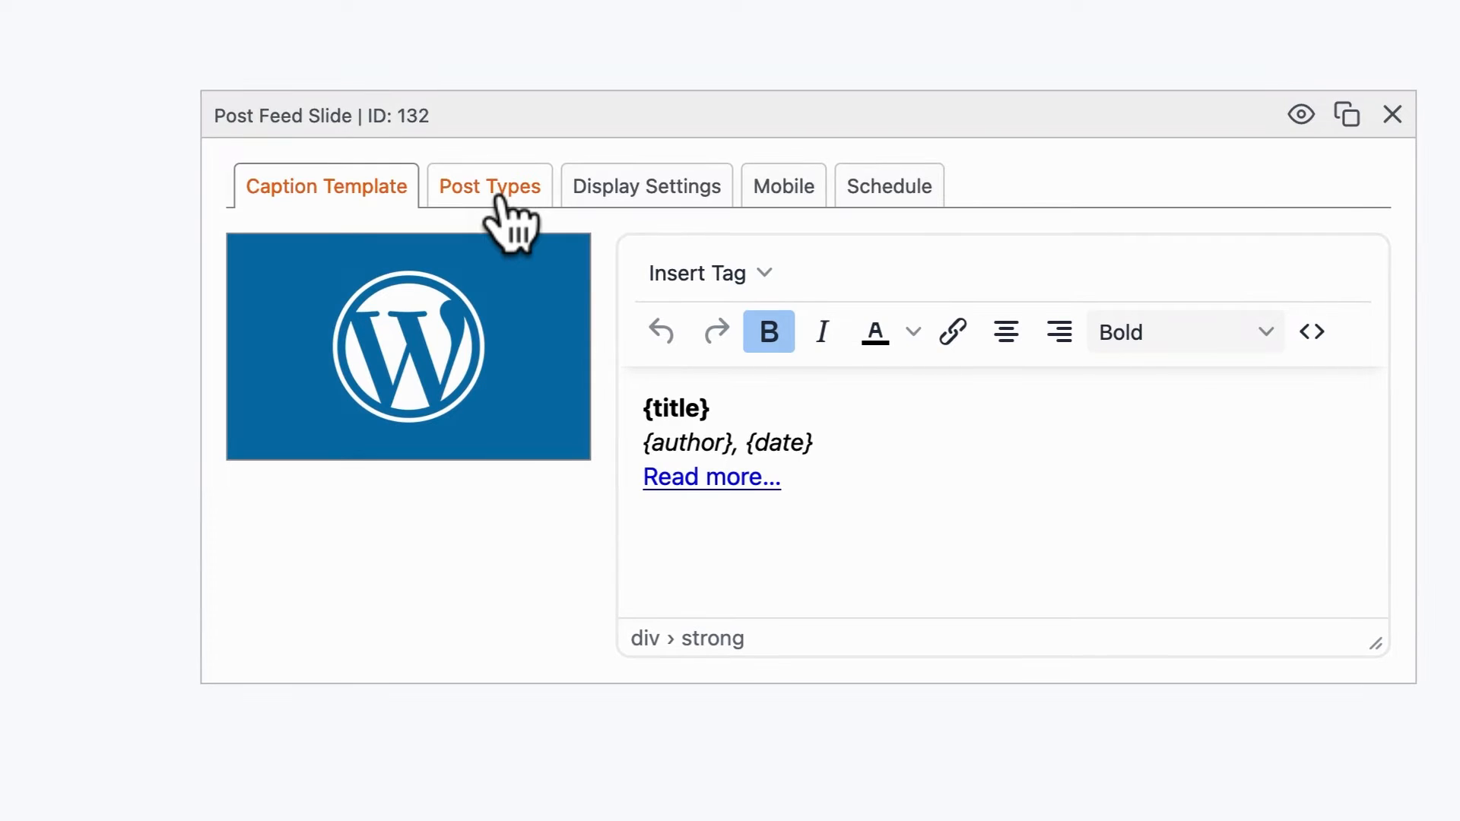
Step: Review the Post Feed slide's source post types and display settings, and return to its caption template
{"action": "left_click", "coordinate": [499, 199]}
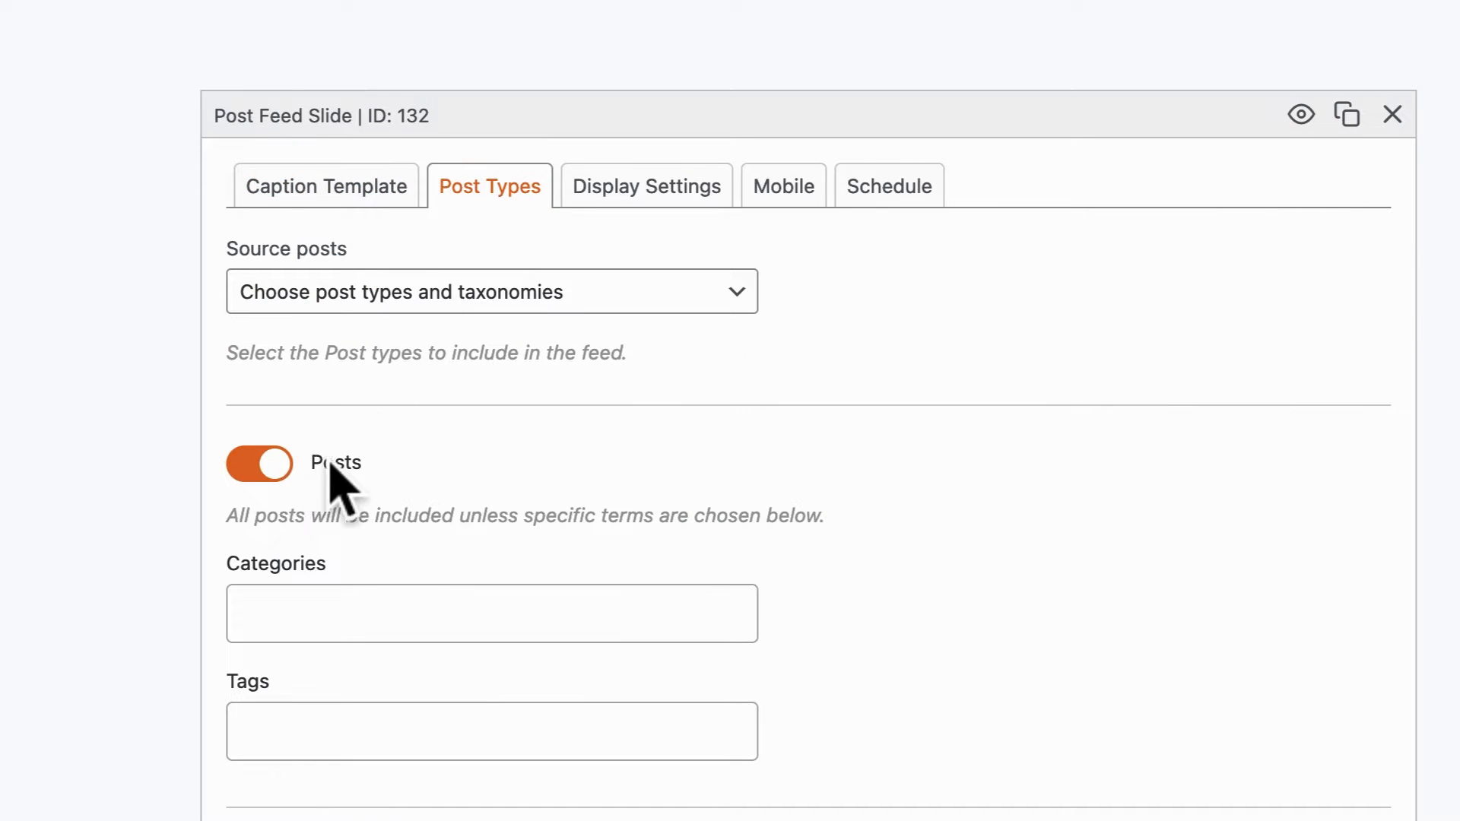
{"action": "left_click", "coordinate": [667, 204]}
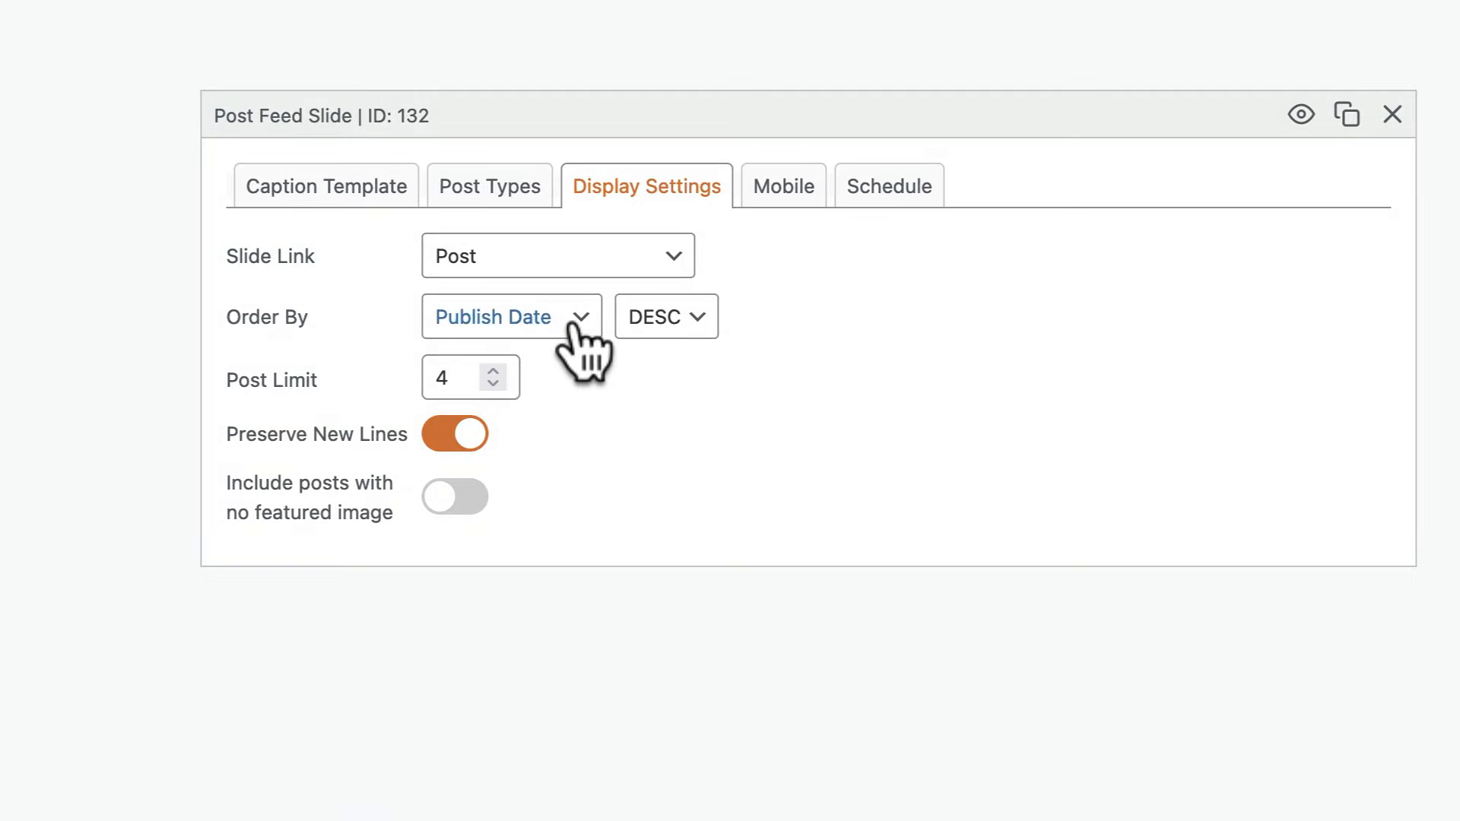
{"action": "left_click", "coordinate": [342, 200]}
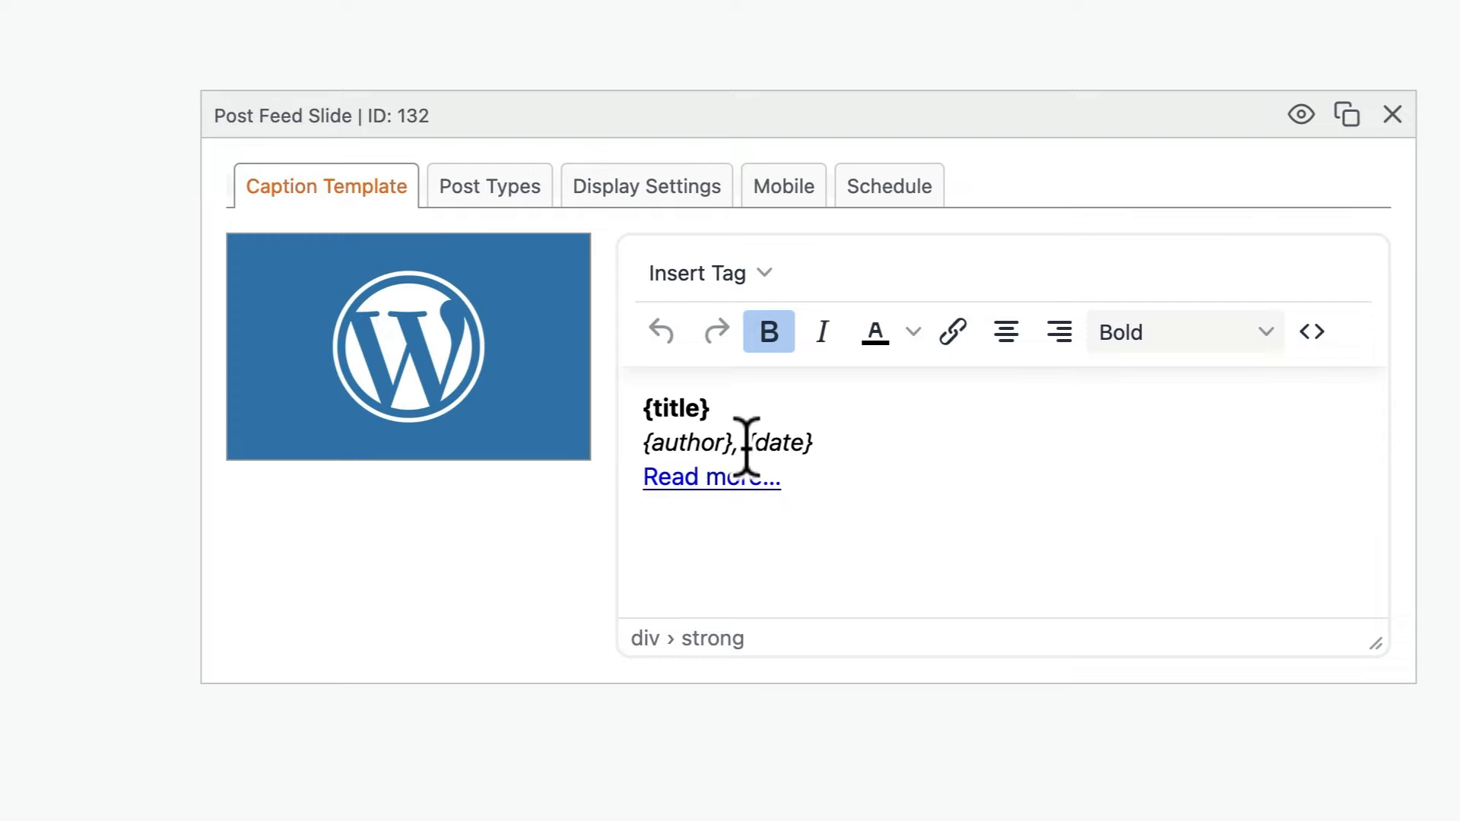
Step: Replace the {author}, {date} line in the caption template with the magazine_where_this_article_was_published tag
{"action": "left_click_drag", "start_coordinate": [813, 443], "coordinate": [635, 449]}
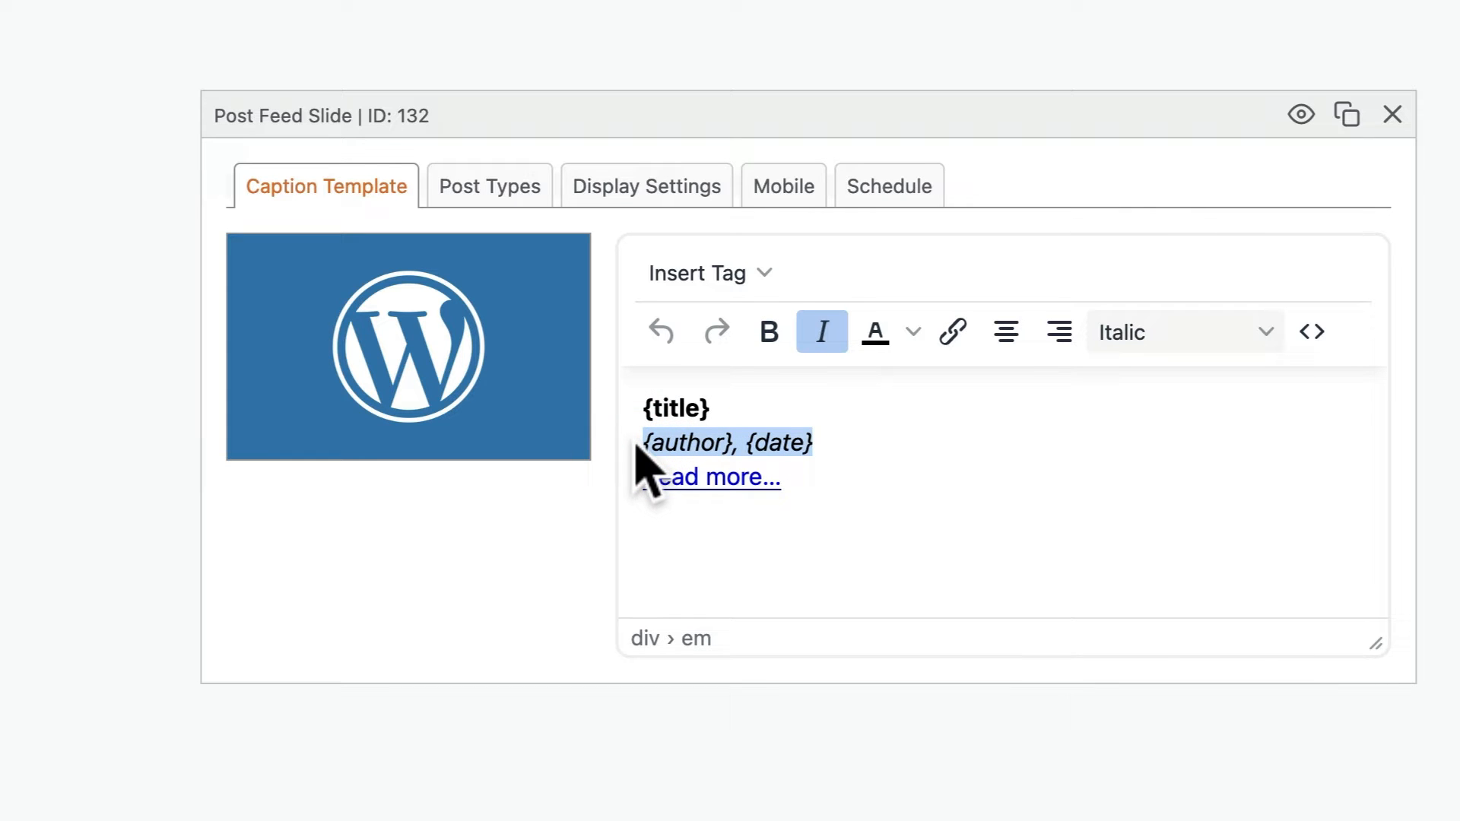
{"action": "key", "text": "BackSpace"}
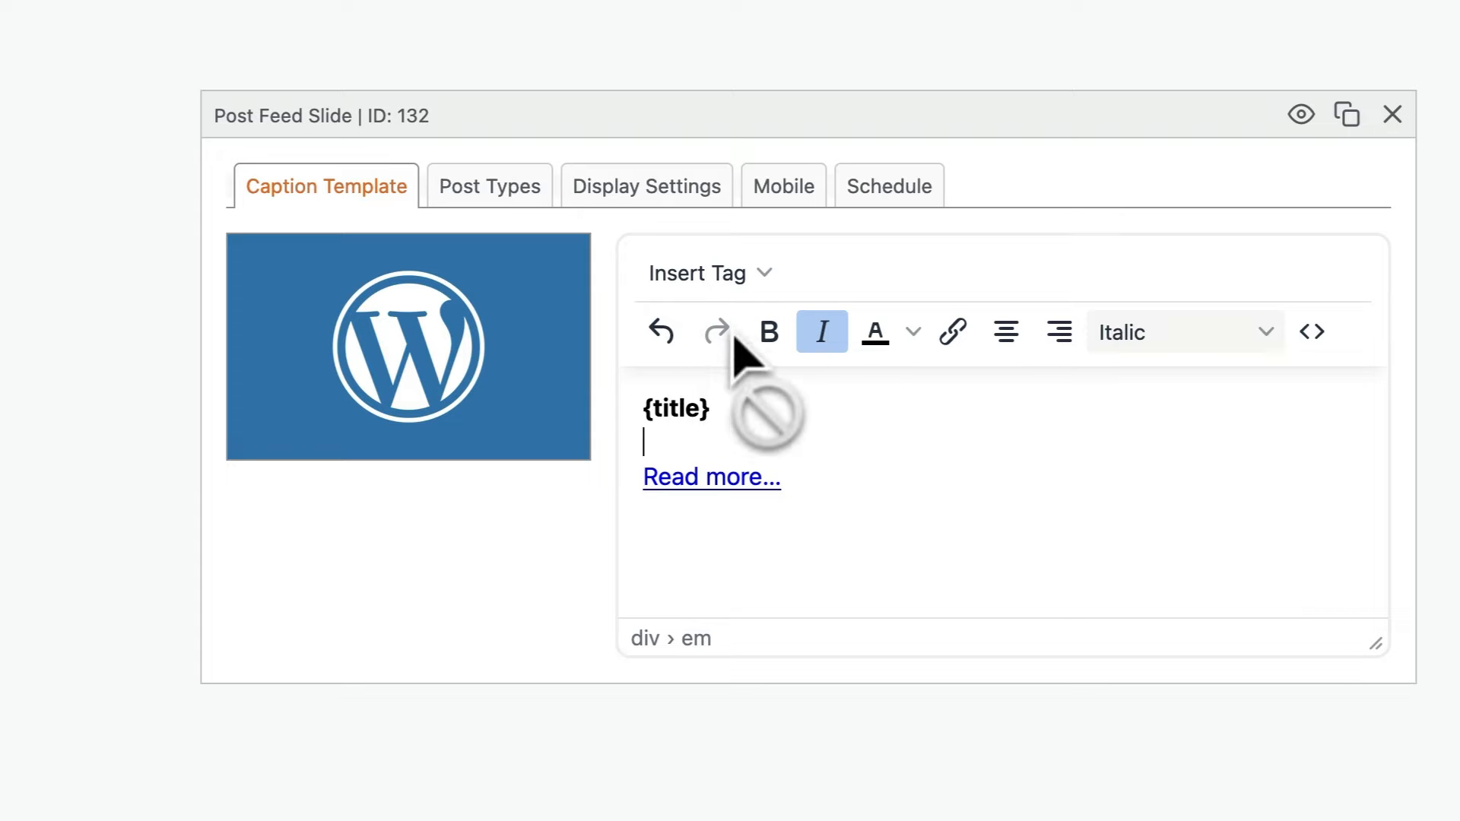
{"action": "left_click", "coordinate": [730, 276]}
{"action": "scroll", "coordinate": [755, 491], "scroll_direction": "down", "scroll_amount": 1}
{"action": "scroll", "coordinate": [757, 494], "scroll_direction": "down", "scroll_amount": 1}
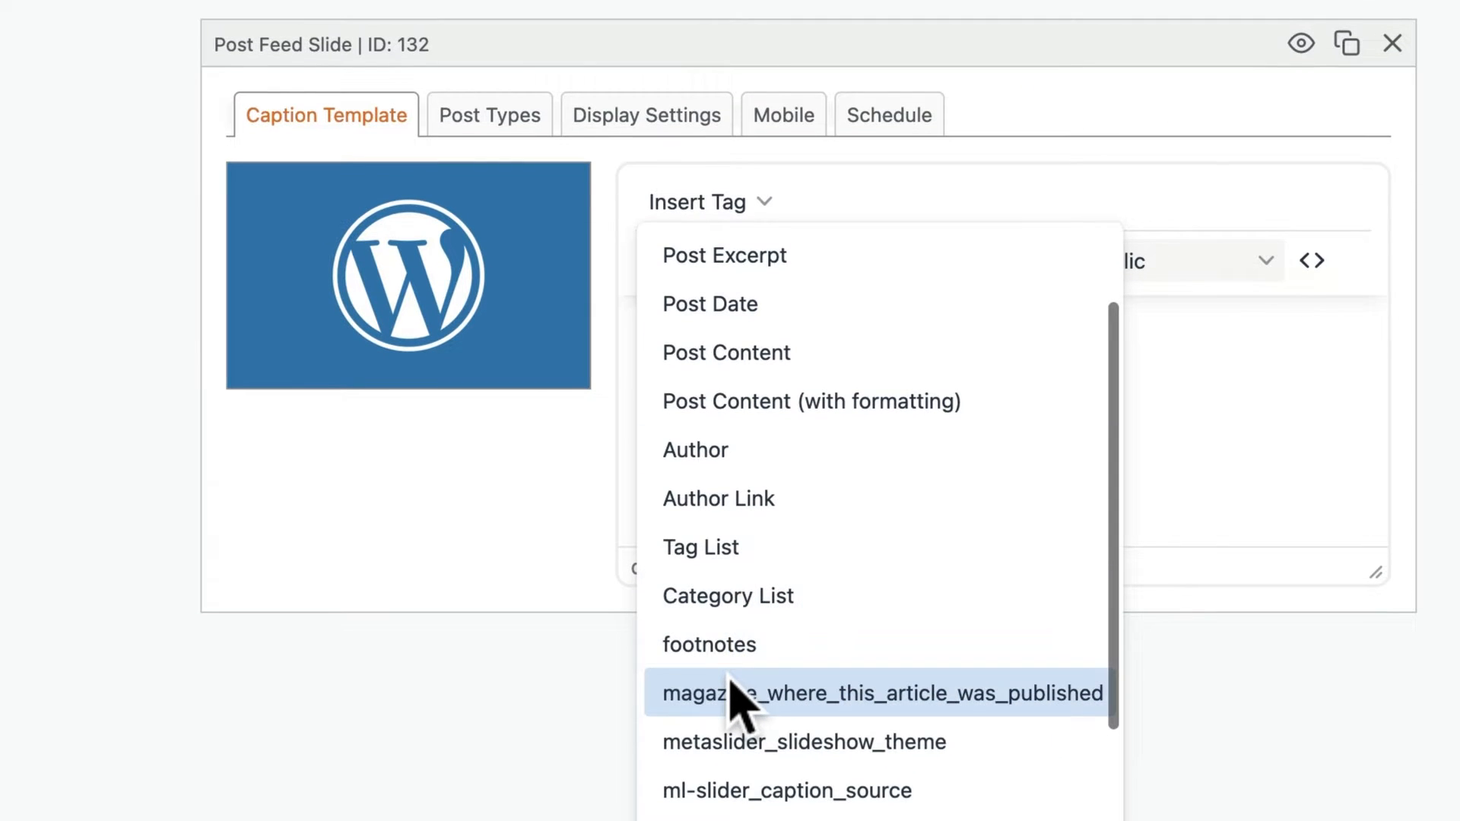
{"action": "left_click", "coordinate": [733, 693]}
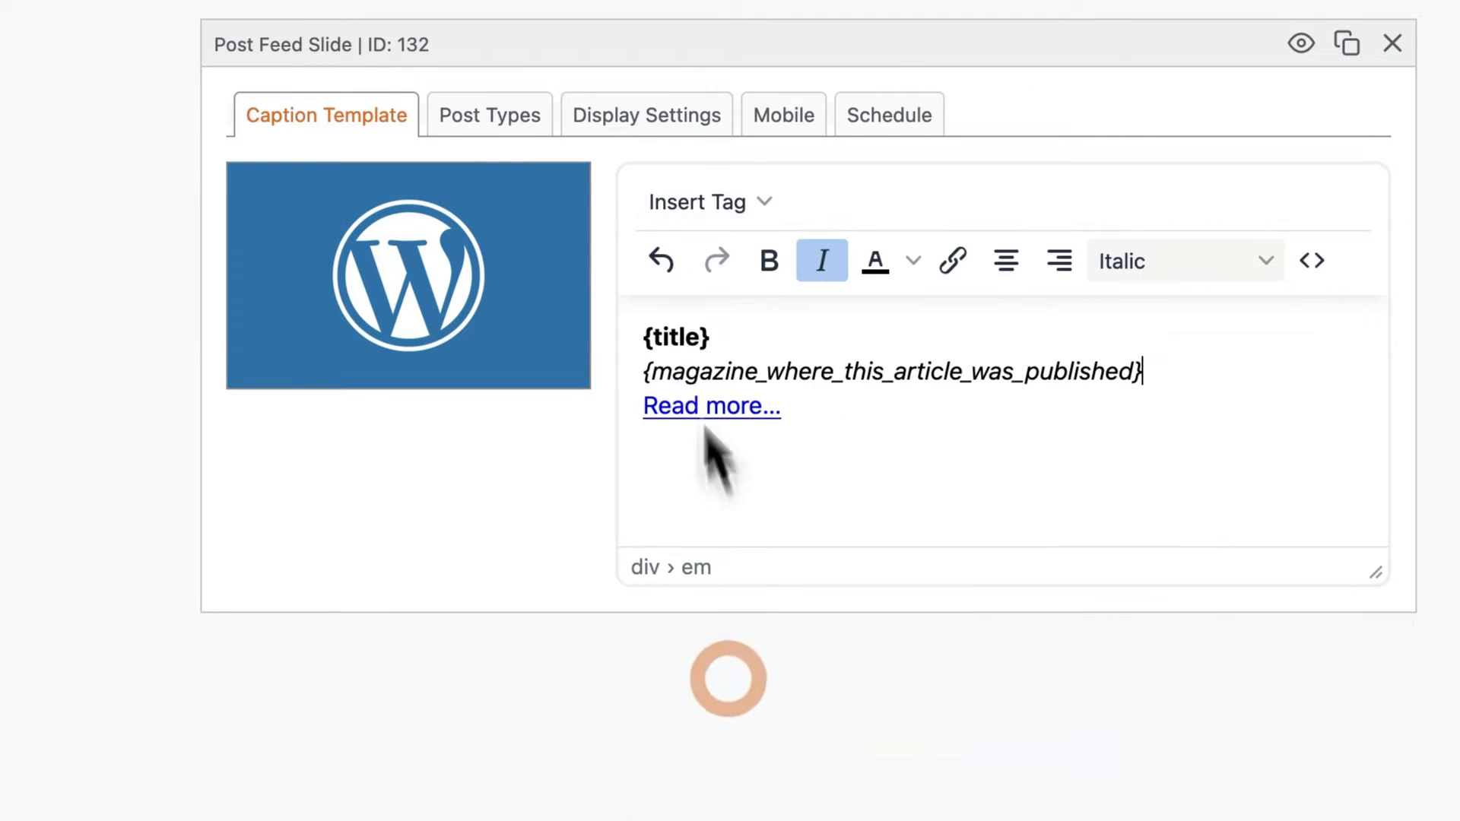
Step: Add "Published in:" before the magazine tag and "on" after it, followed by the publication_date tag
{"action": "left_click", "coordinate": [645, 372]}
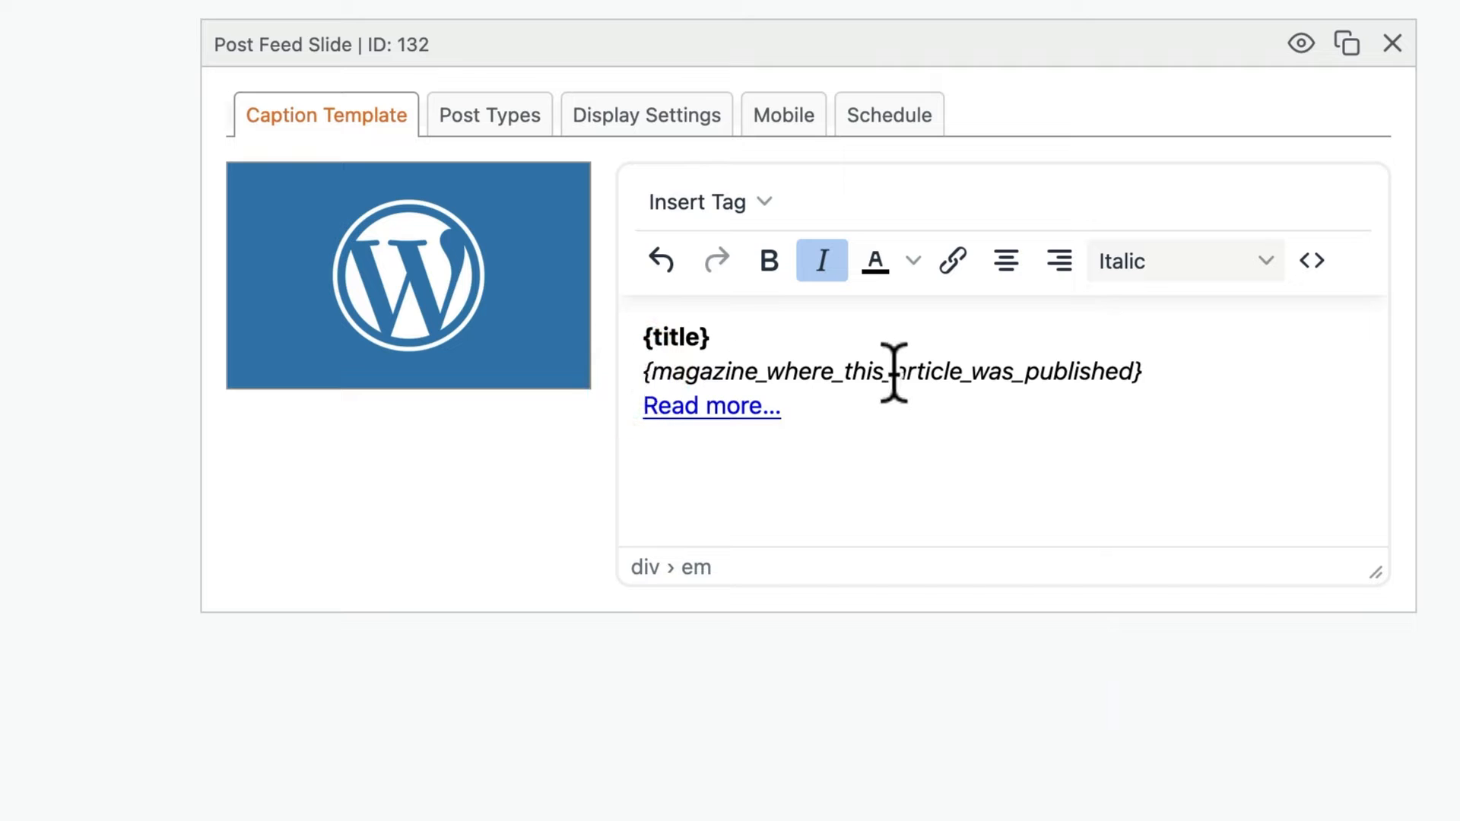
{"action": "type", "text": "Published in:"}
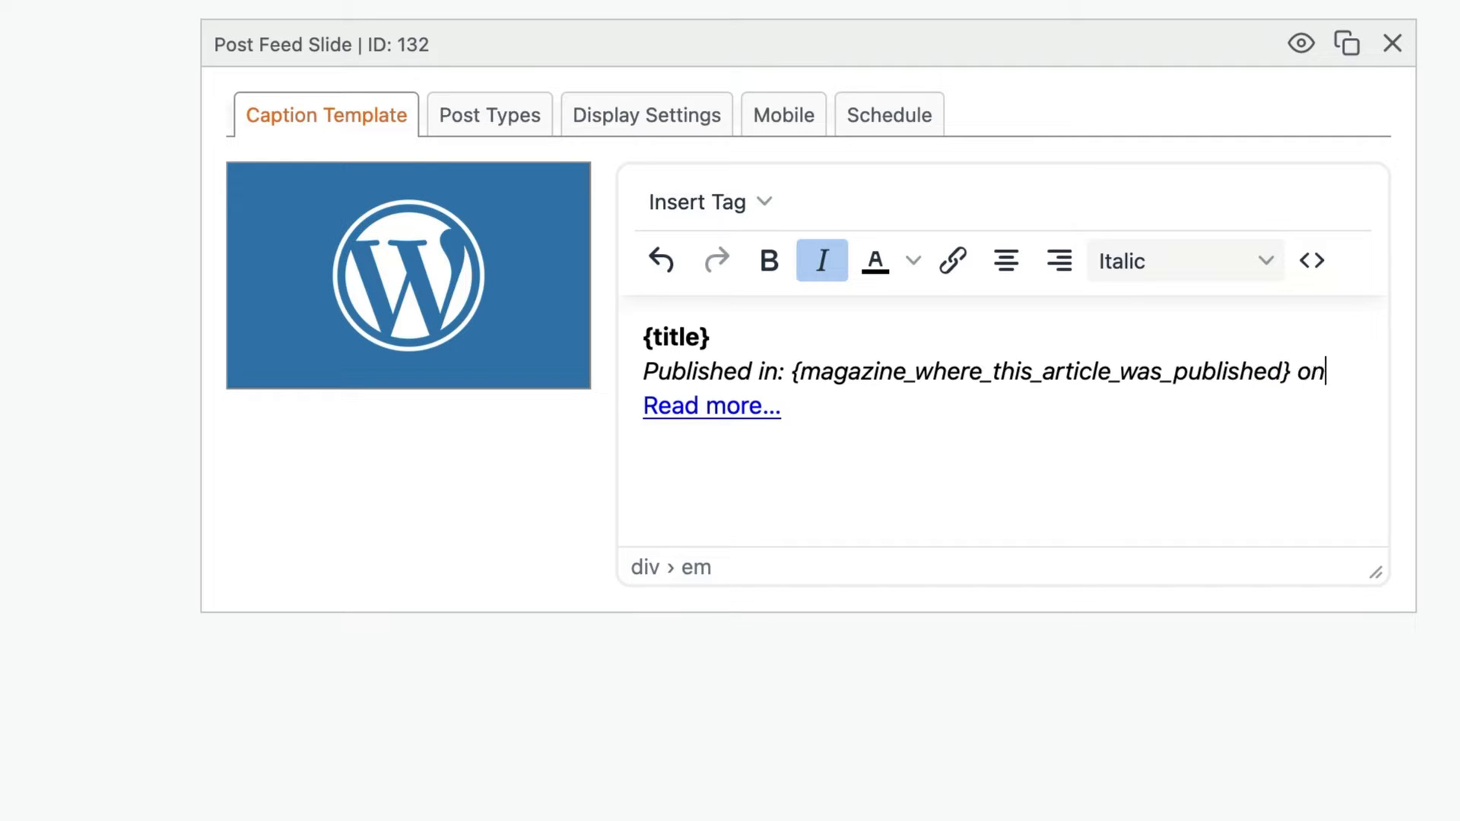
{"action": "left_click", "coordinate": [730, 202]}
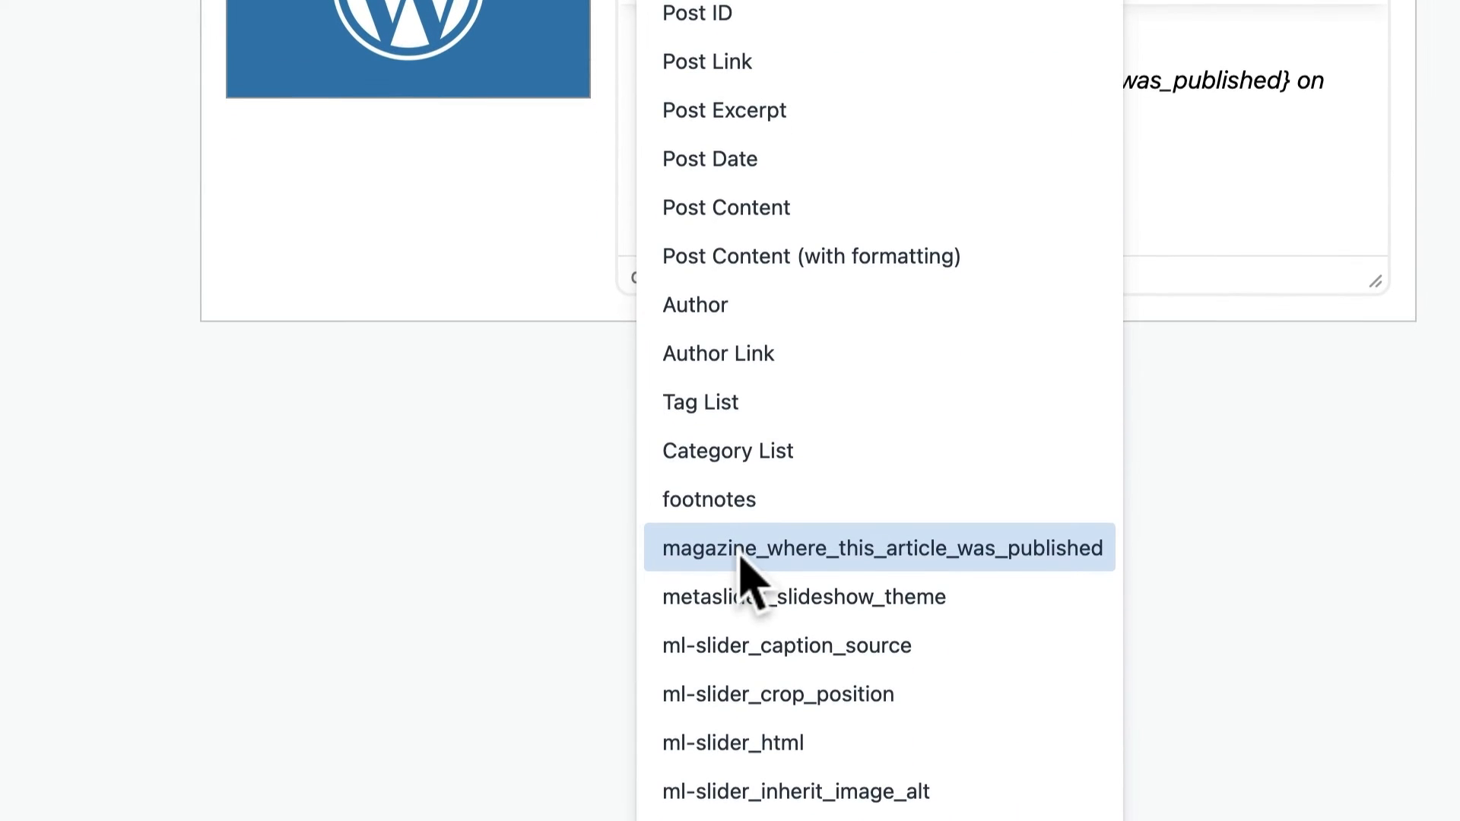
{"action": "scroll", "coordinate": [738, 559], "scroll_direction": "down", "scroll_amount": 2}
{"action": "scroll", "coordinate": [741, 579], "scroll_direction": "down", "scroll_amount": 1}
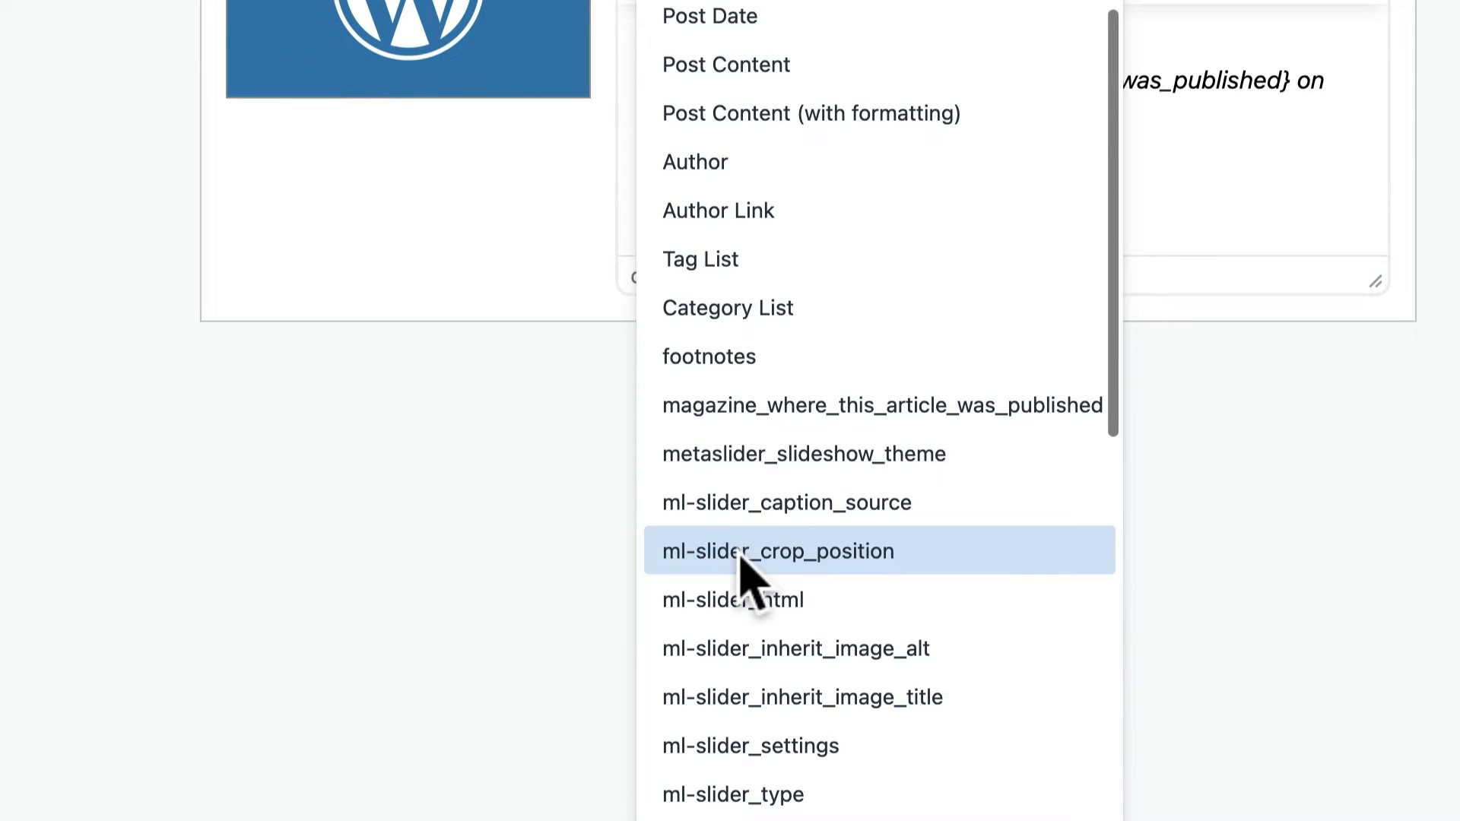
{"action": "scroll", "coordinate": [741, 567], "scroll_direction": "down", "scroll_amount": 9}
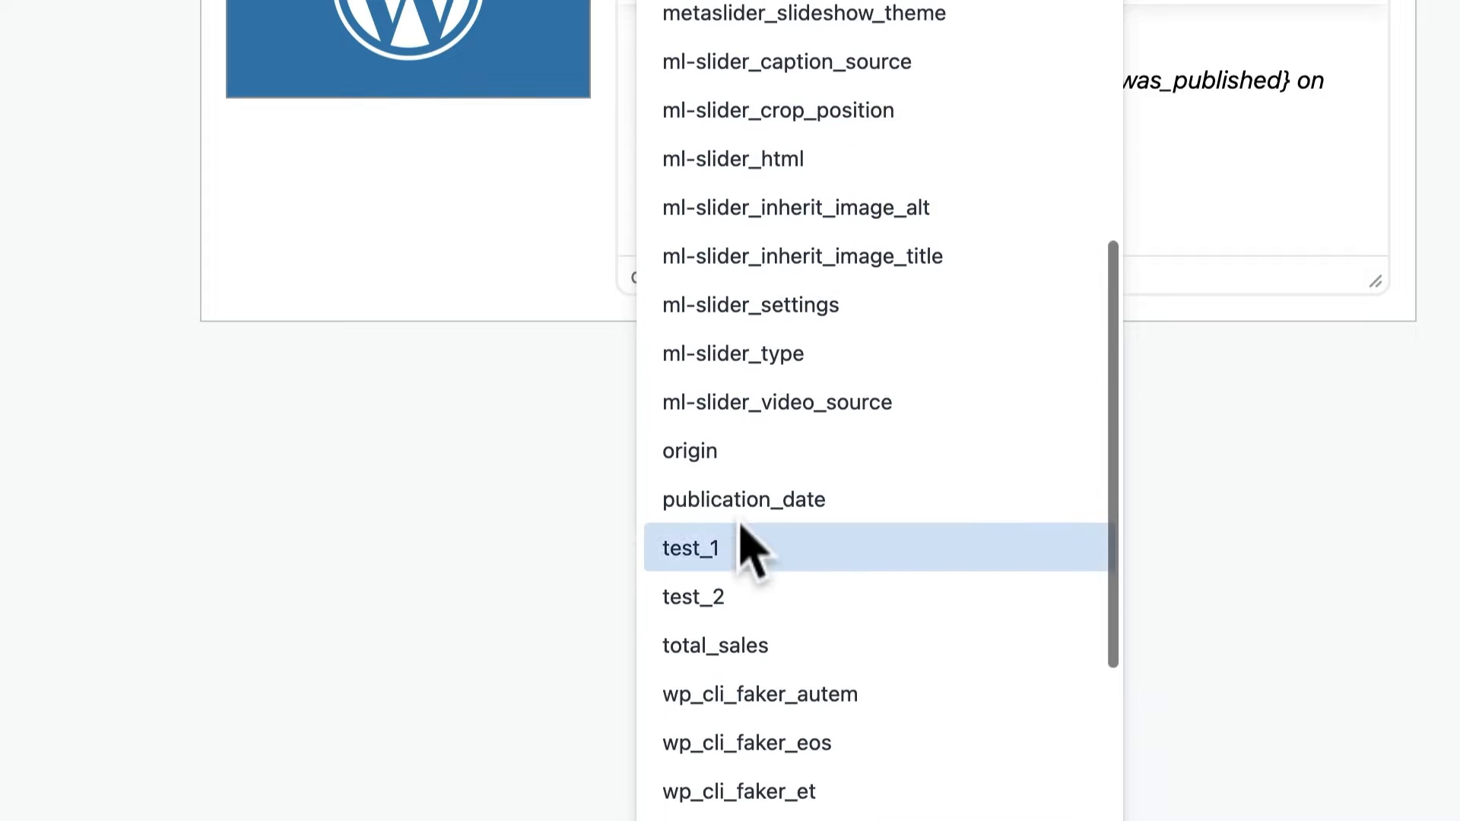
{"action": "left_click", "coordinate": [740, 511]}
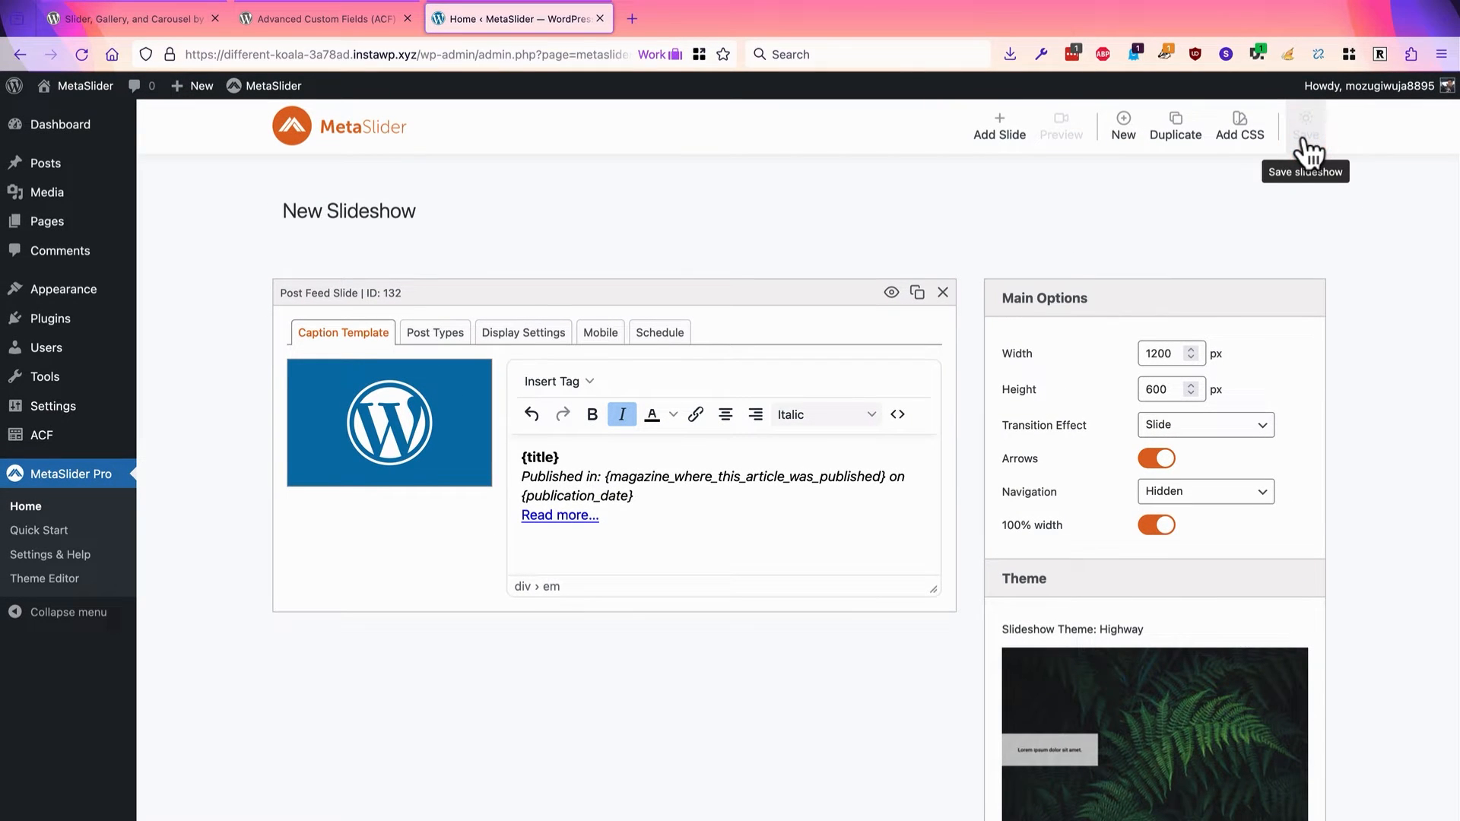
Step: Look up the slideshow's shortcode at the end of its settings and return to the slide
{"action": "scroll", "coordinate": [910, 654], "scroll_direction": "down", "scroll_amount": 7}
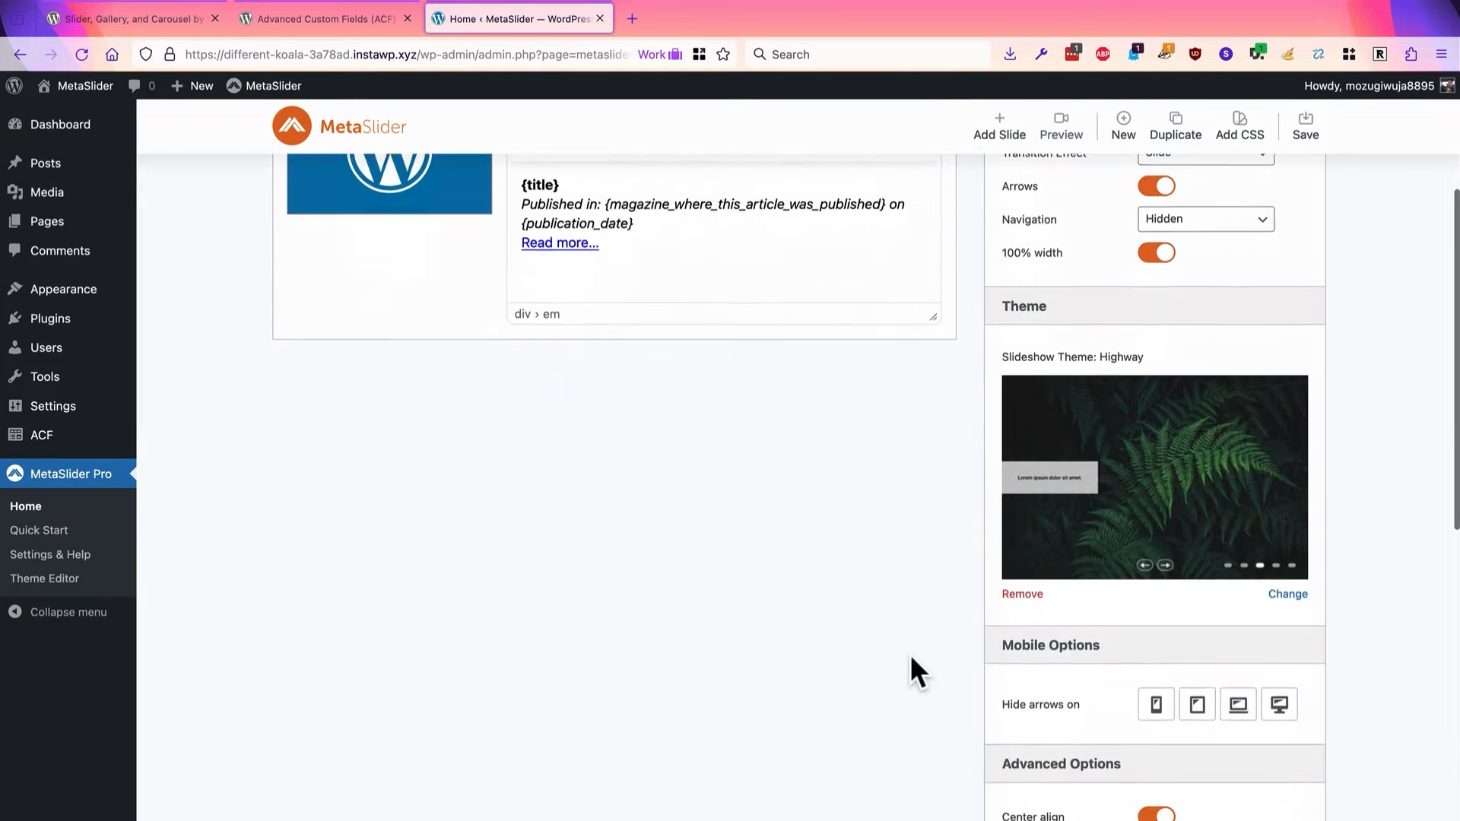
{"action": "scroll", "coordinate": [909, 655], "scroll_direction": "down", "scroll_amount": 8}
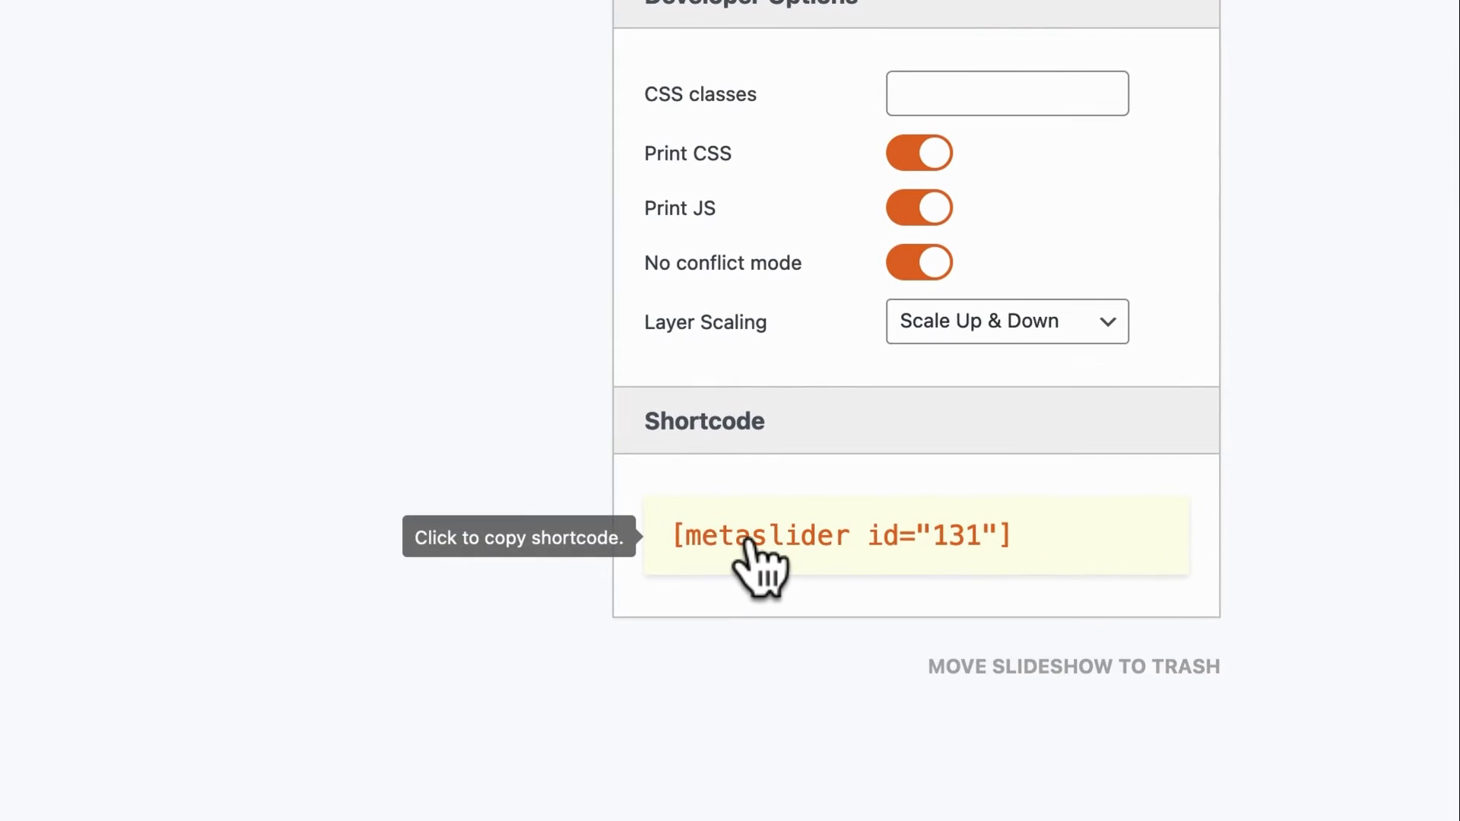
{"action": "scroll", "coordinate": [916, 410], "scroll_direction": "up", "scroll_amount": 10}
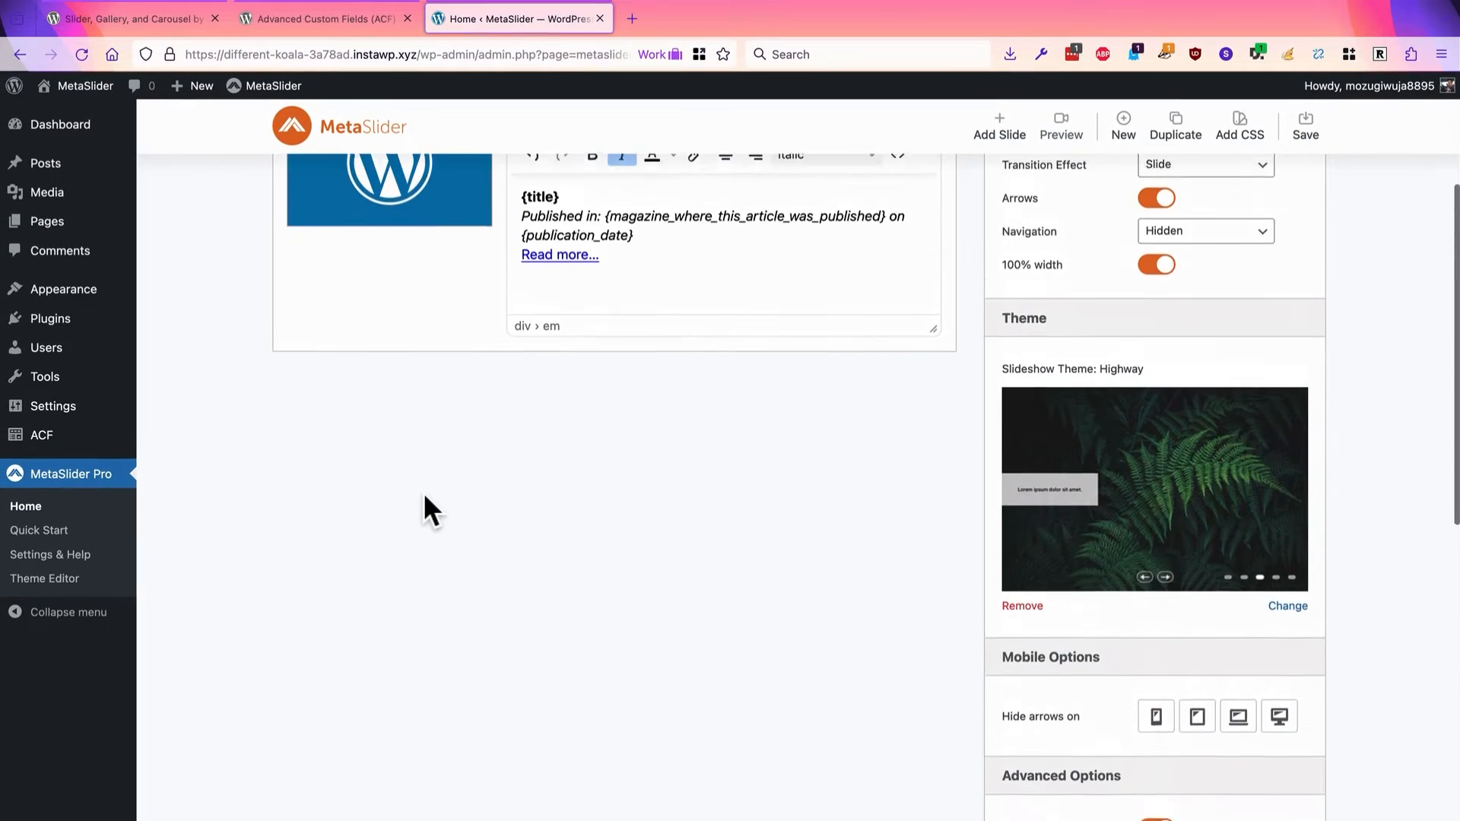
{"action": "scroll", "coordinate": [424, 496], "scroll_direction": "up", "scroll_amount": 5}
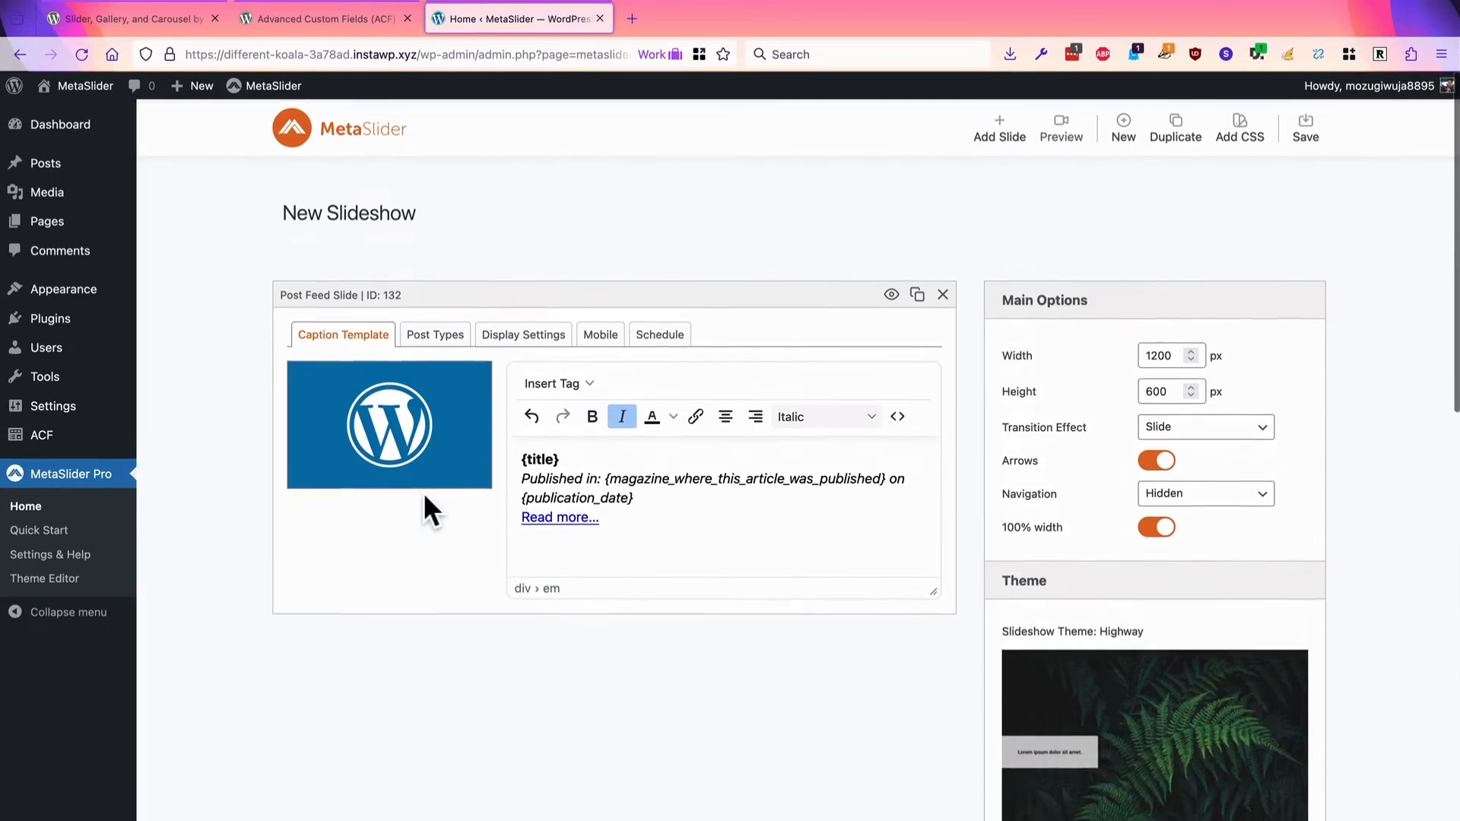
Step: Create a new post titled My Latest Articles
{"action": "mouse_move", "coordinate": [45, 163]}
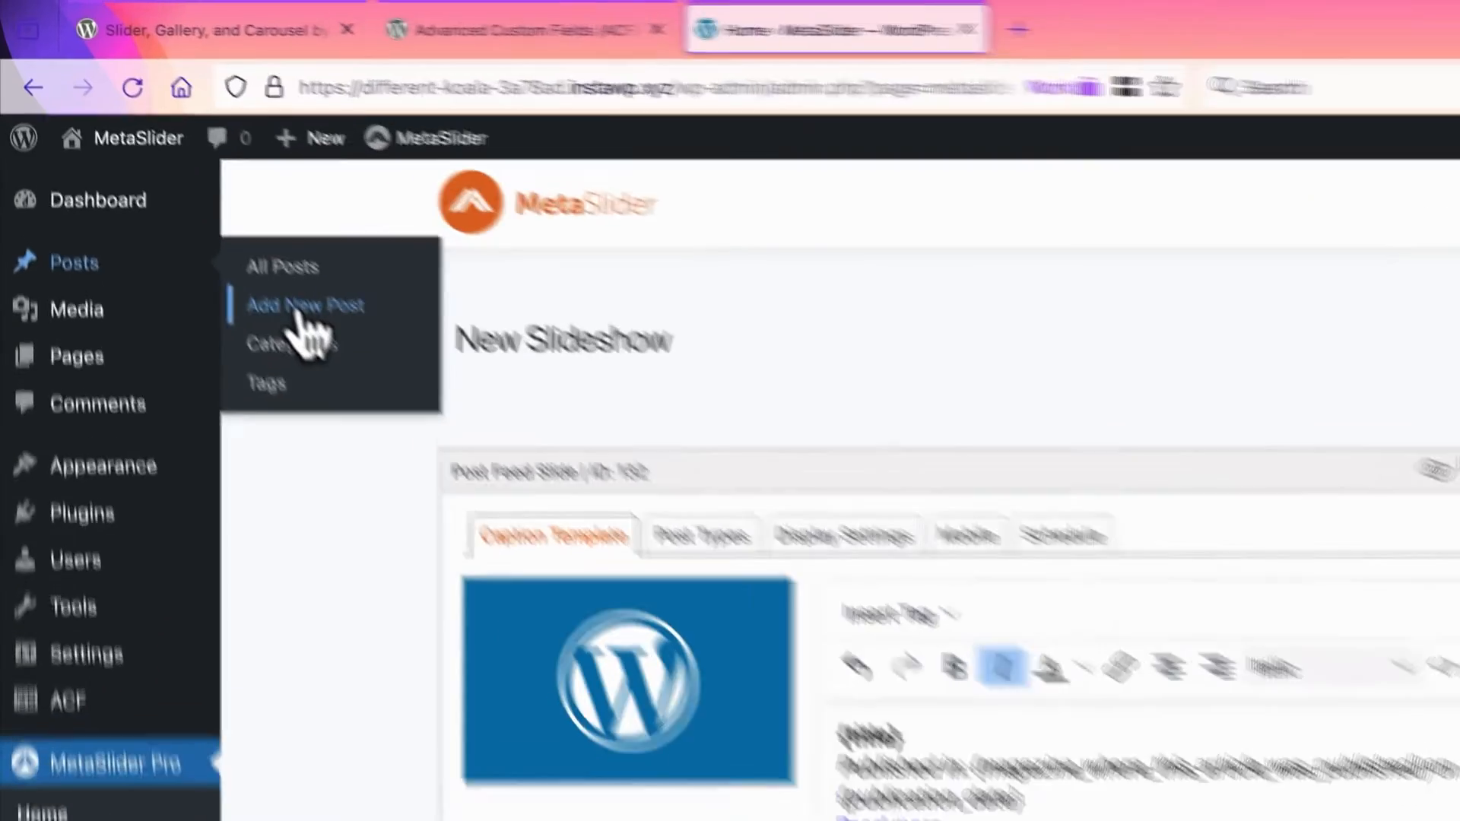
{"action": "left_click", "coordinate": [186, 189]}
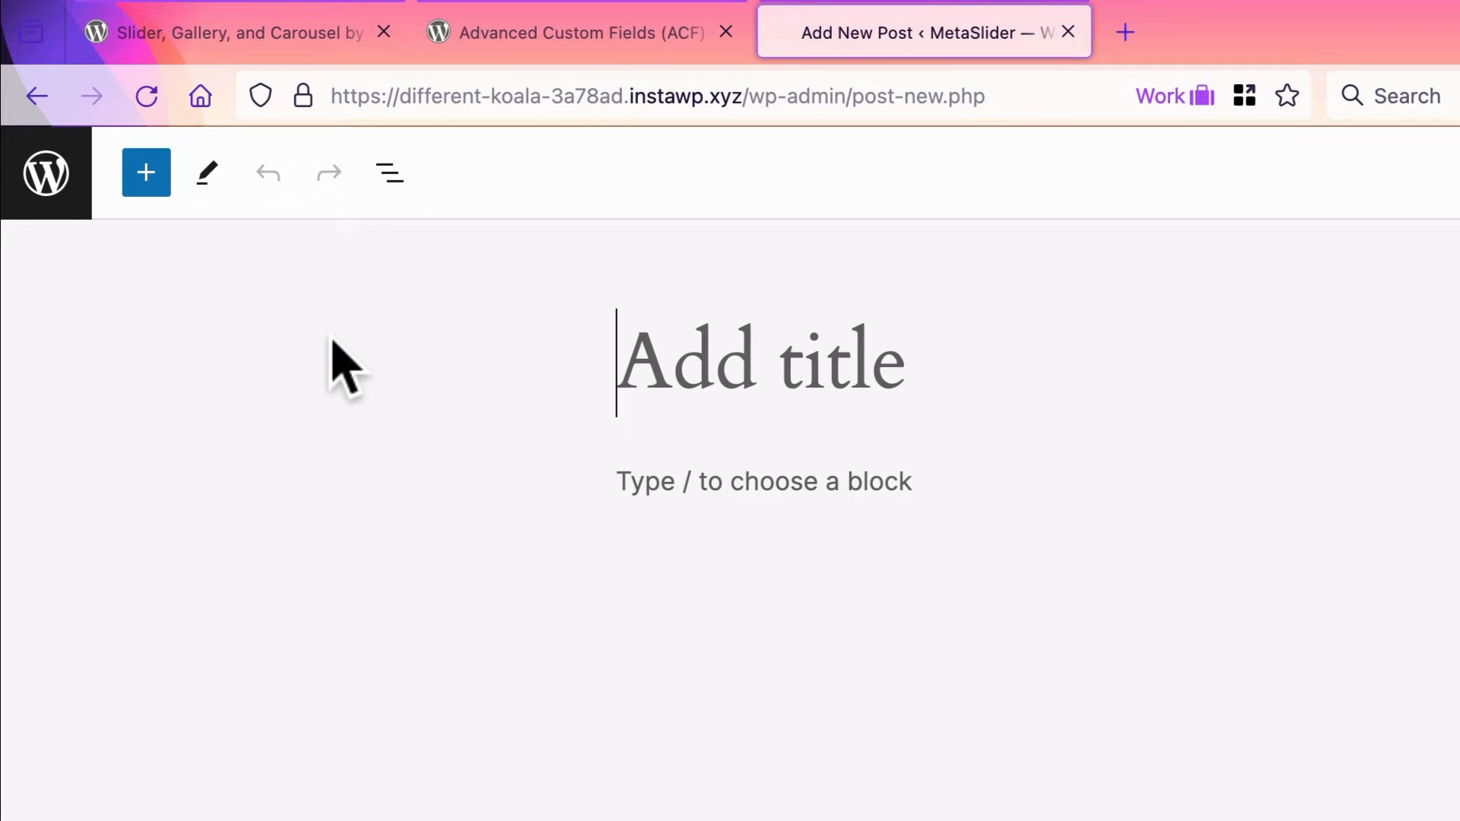
{"action": "type", "text": "My Latest"}
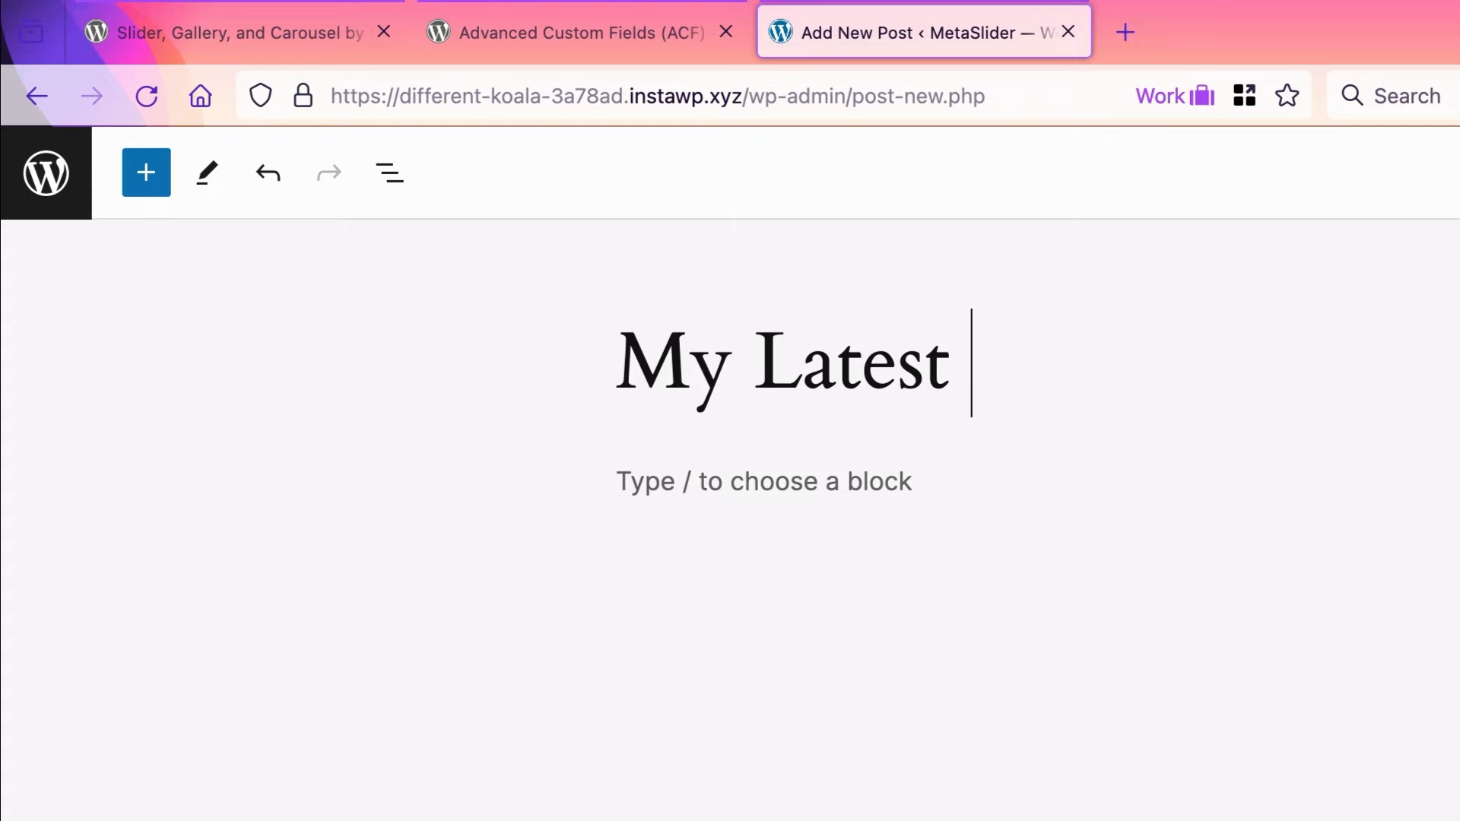
{"action": "type", "text": " Articles"}
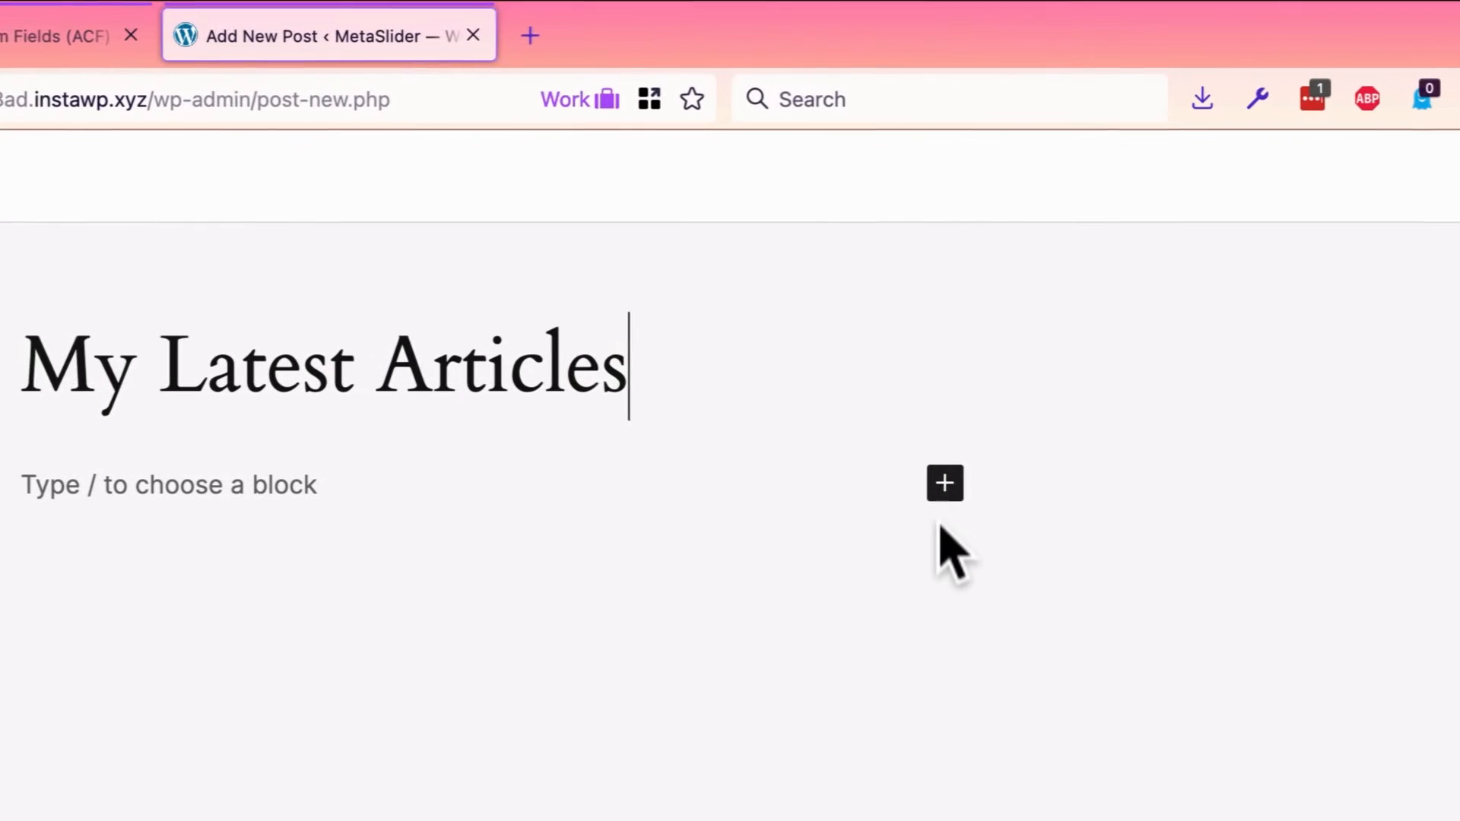
Step: Insert a MetaSlider block showing New Slideshow (#131) into the post and publish the post
{"action": "left_click", "coordinate": [933, 485]}
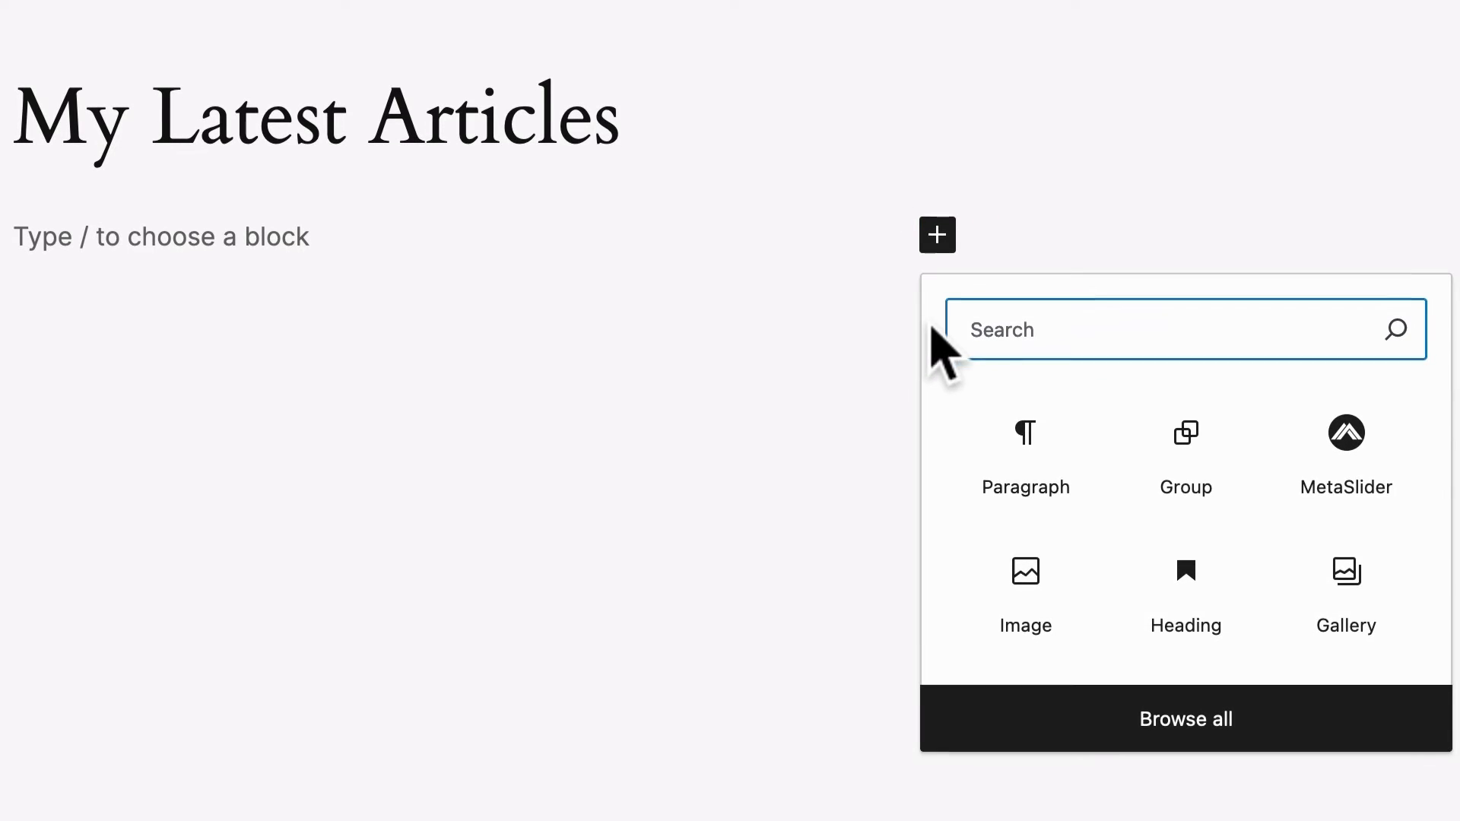
{"action": "left_click", "coordinate": [1343, 456]}
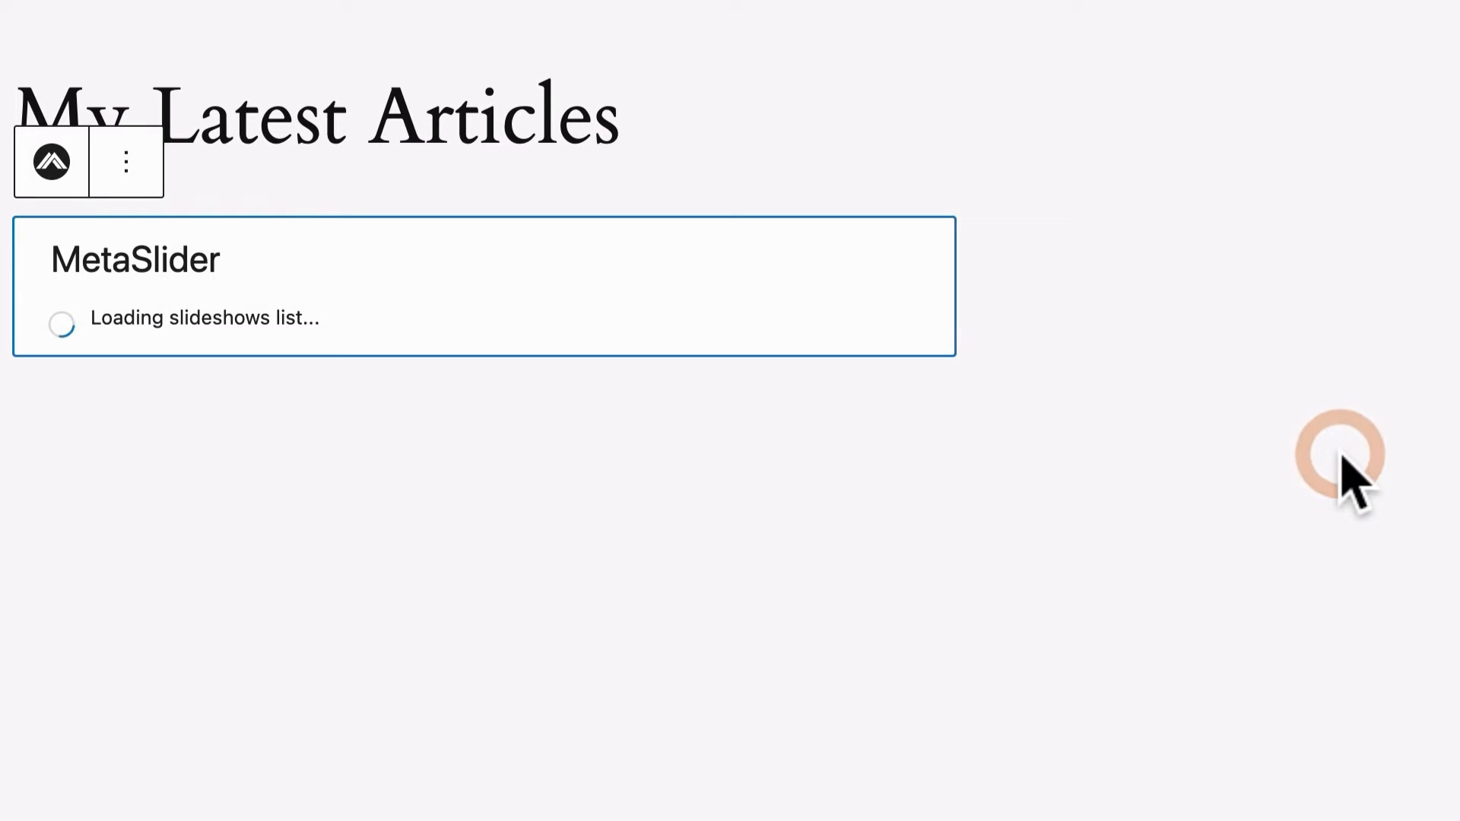
{"action": "left_click", "coordinate": [159, 366]}
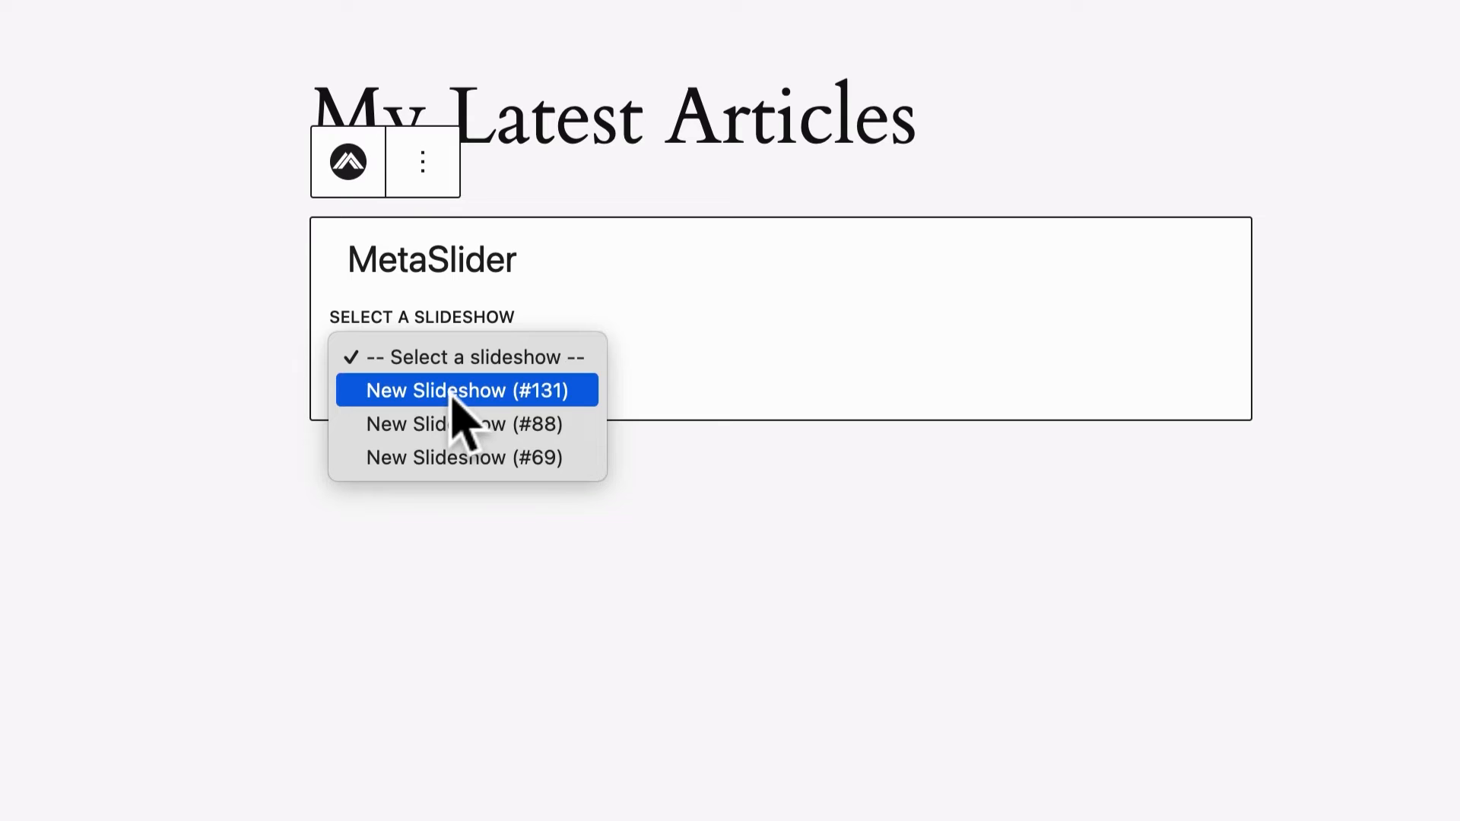
{"action": "left_click", "coordinate": [454, 393]}
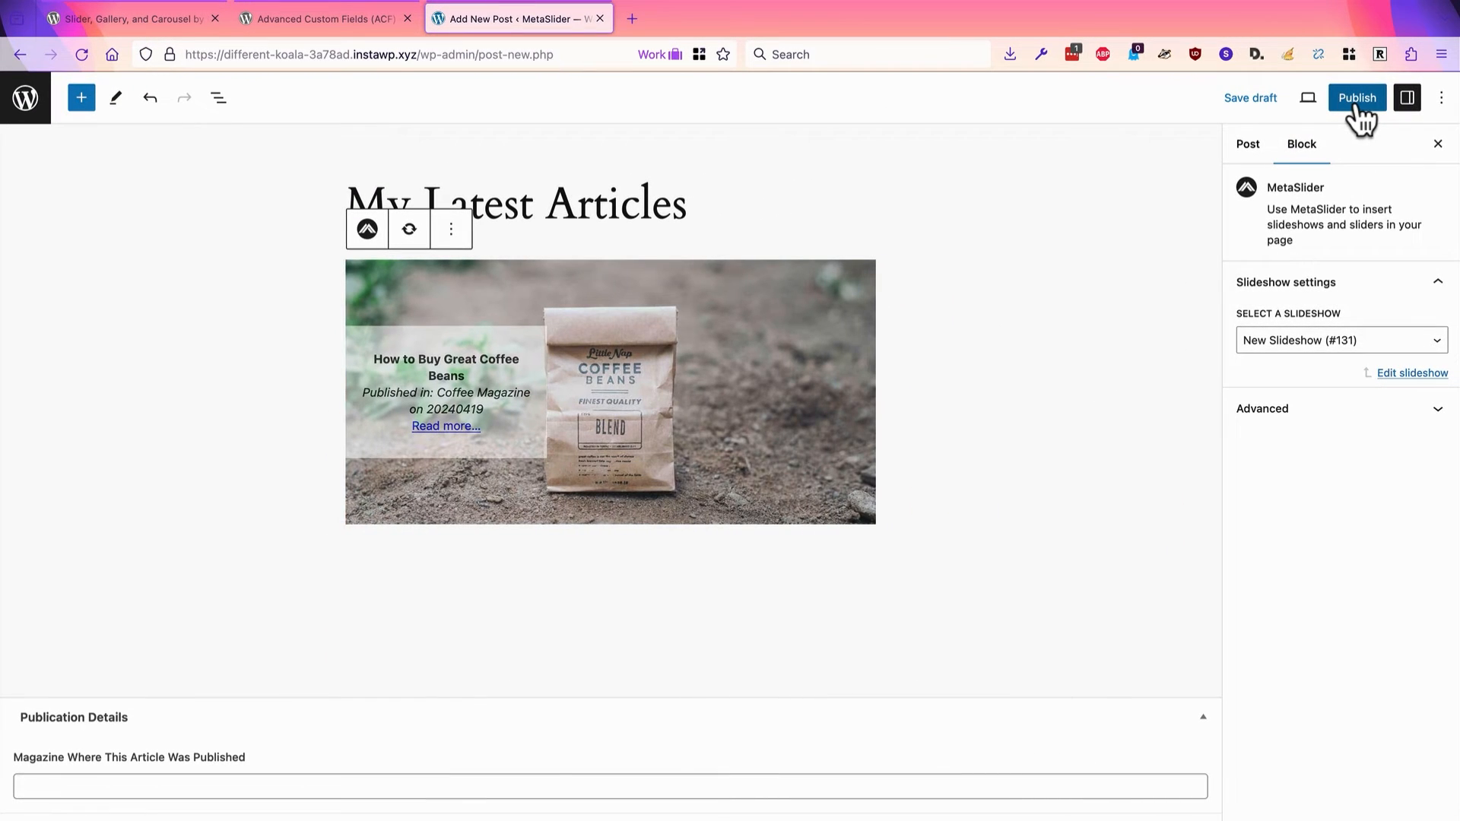
{"action": "left_click", "coordinate": [1357, 105]}
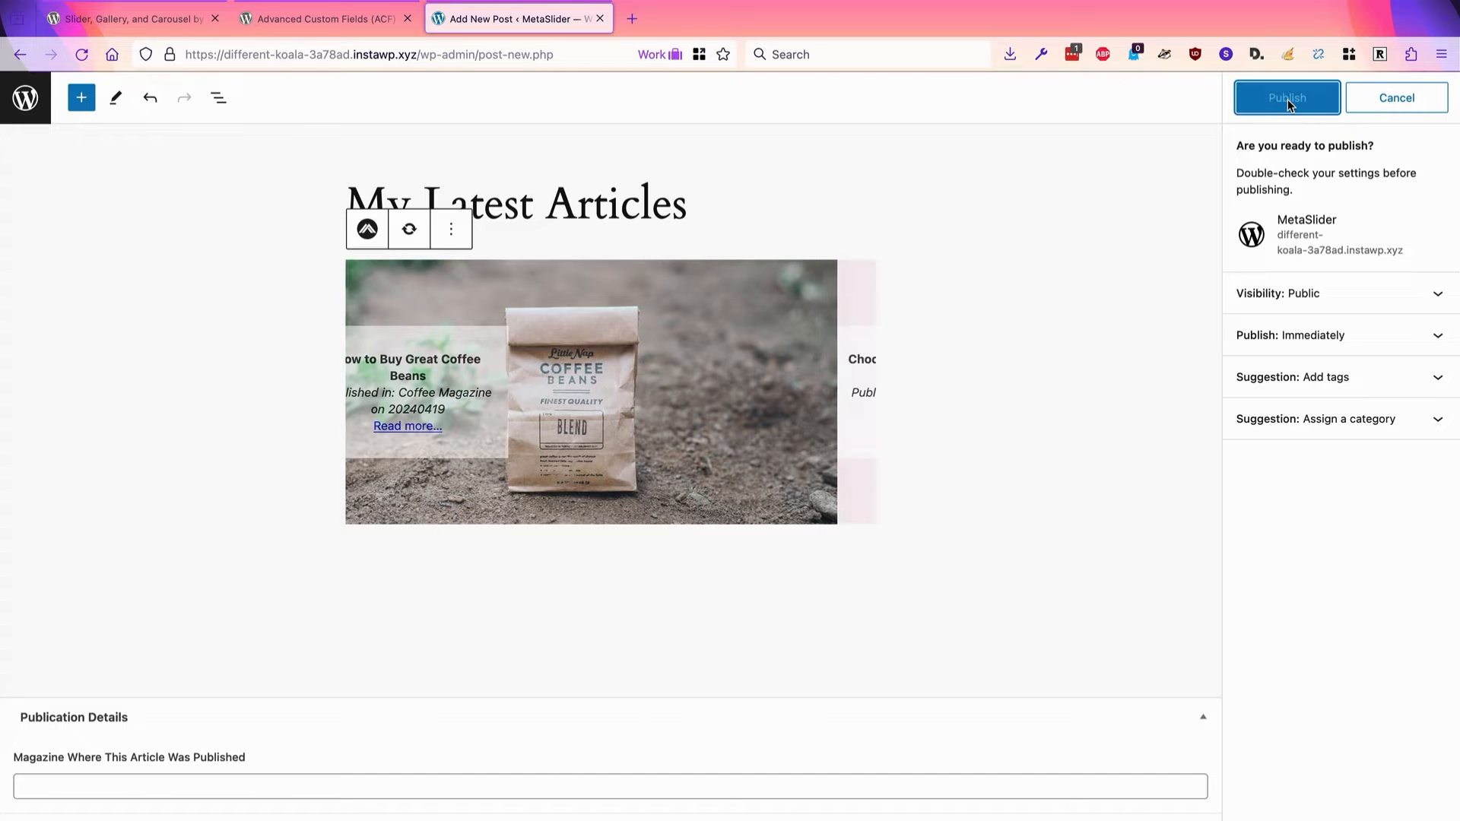
{"action": "left_click", "coordinate": [1288, 99]}
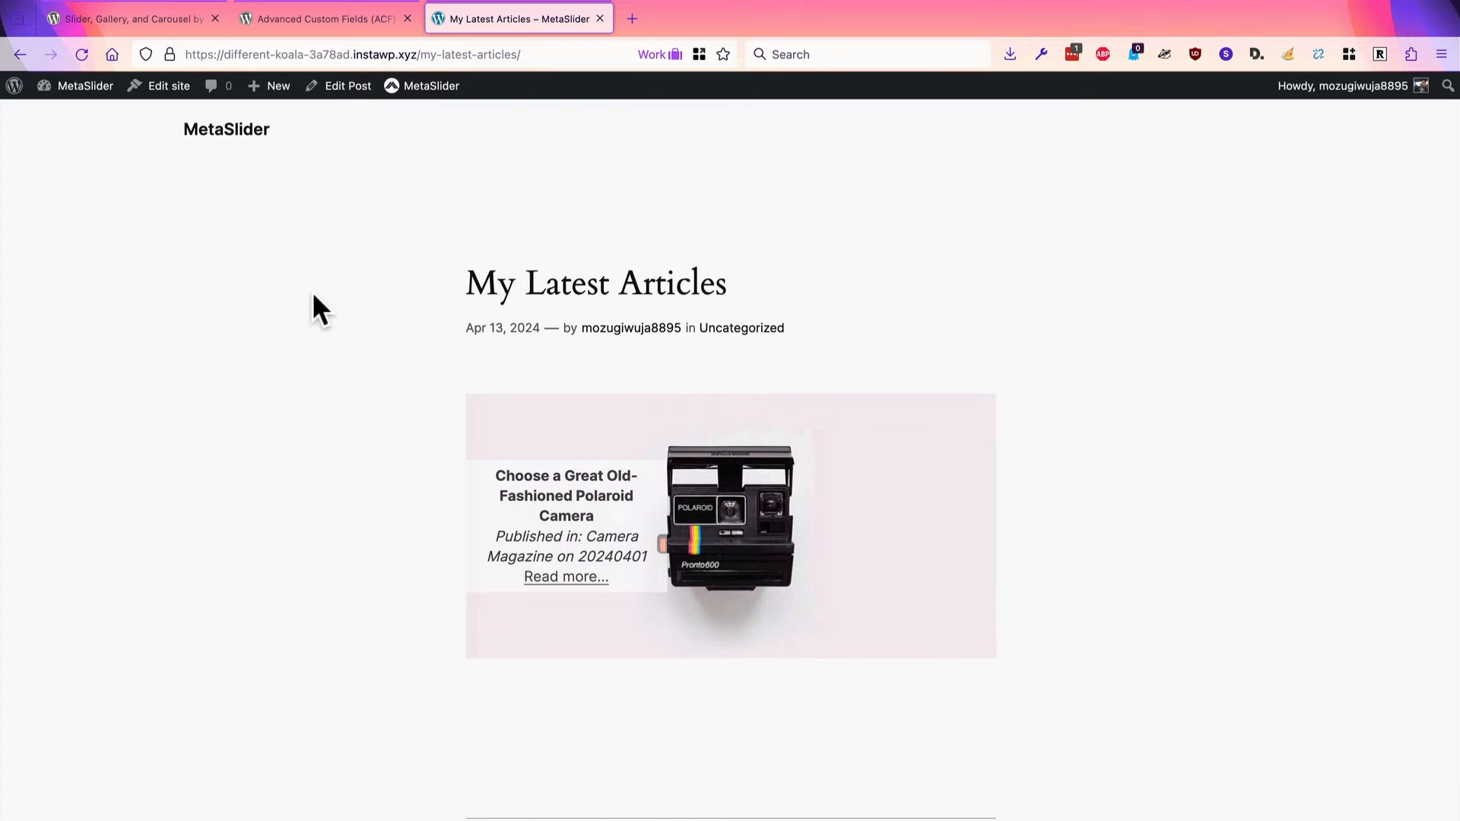
Step: Open the slideshow for editing from the published My Latest Articles post and review its main options
{"action": "mouse_move", "coordinate": [422, 86]}
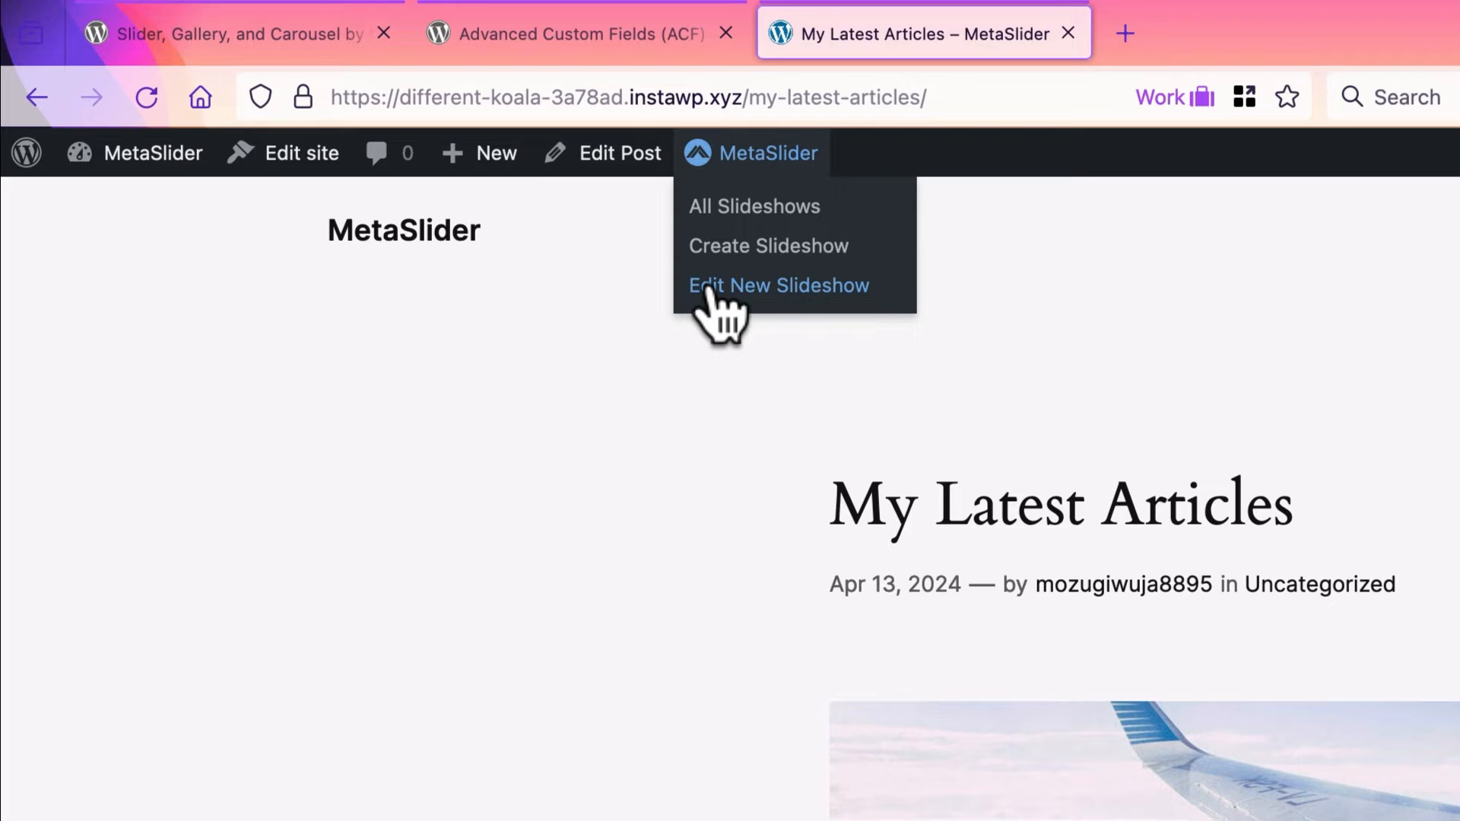
{"action": "left_click", "coordinate": [707, 289]}
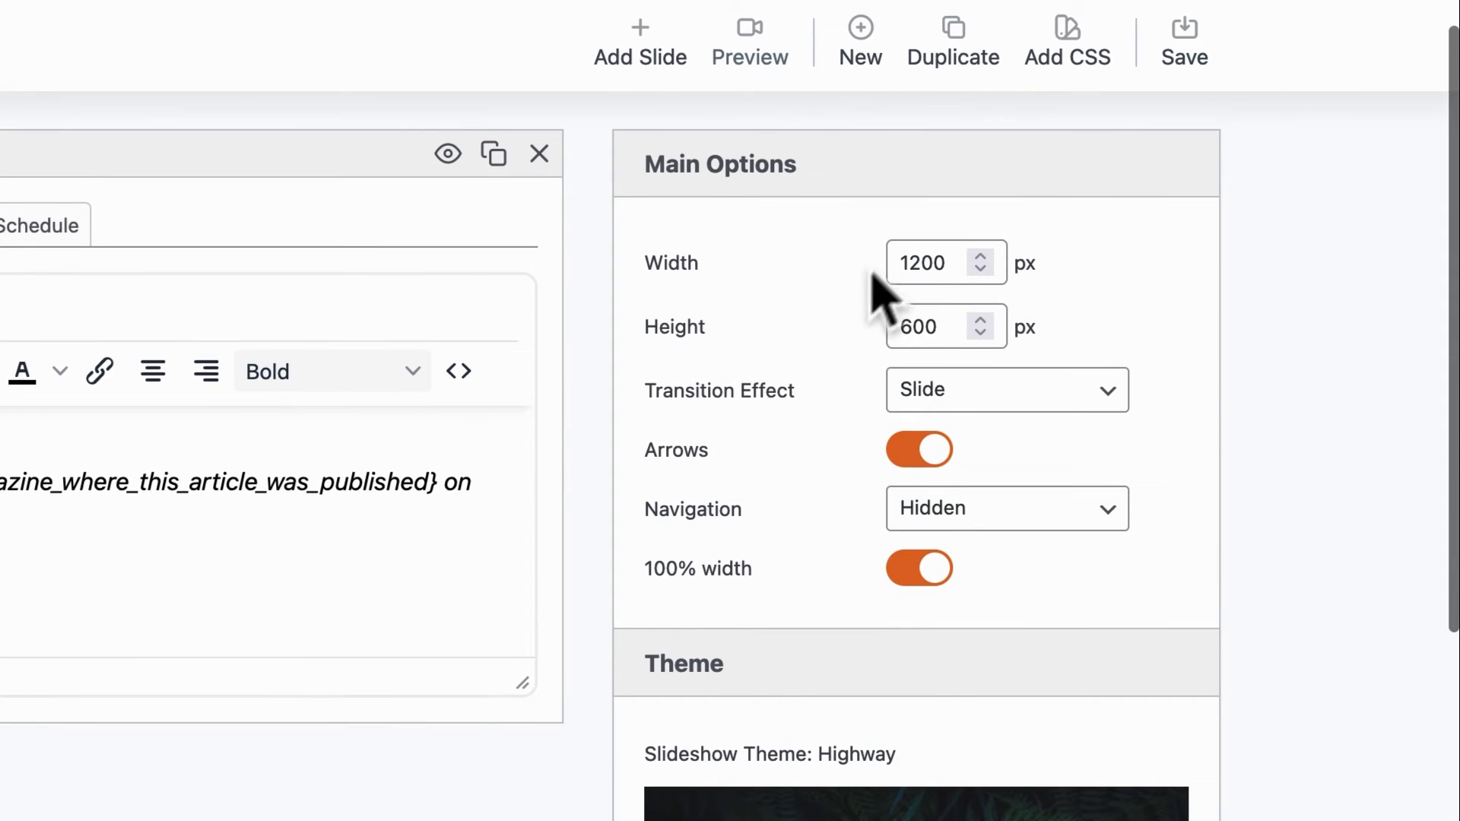
{"action": "scroll", "coordinate": [730, 457], "scroll_direction": "up", "scroll_amount": 3}
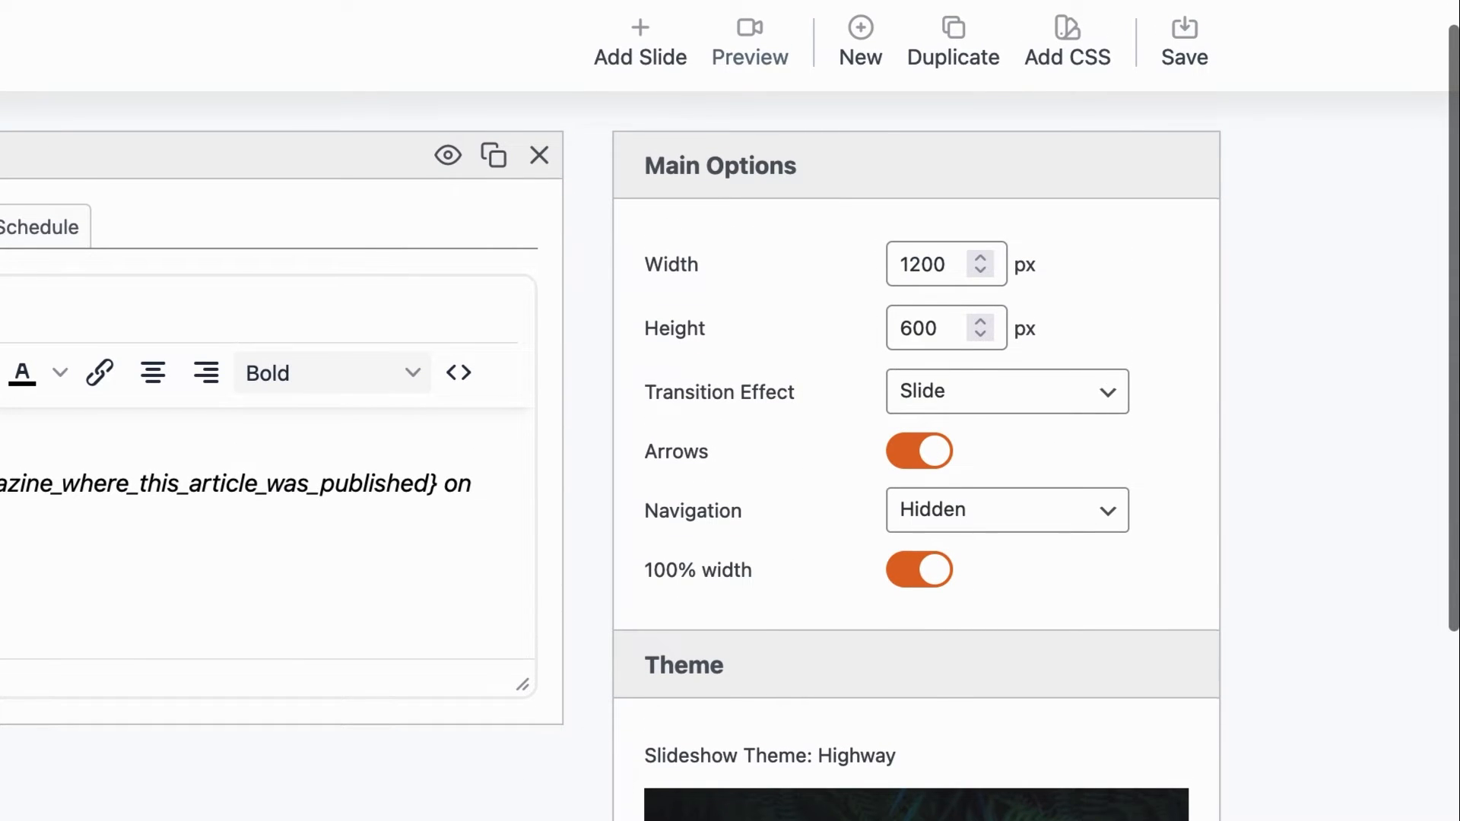
{"action": "mouse_move", "coordinate": [677, 603]}
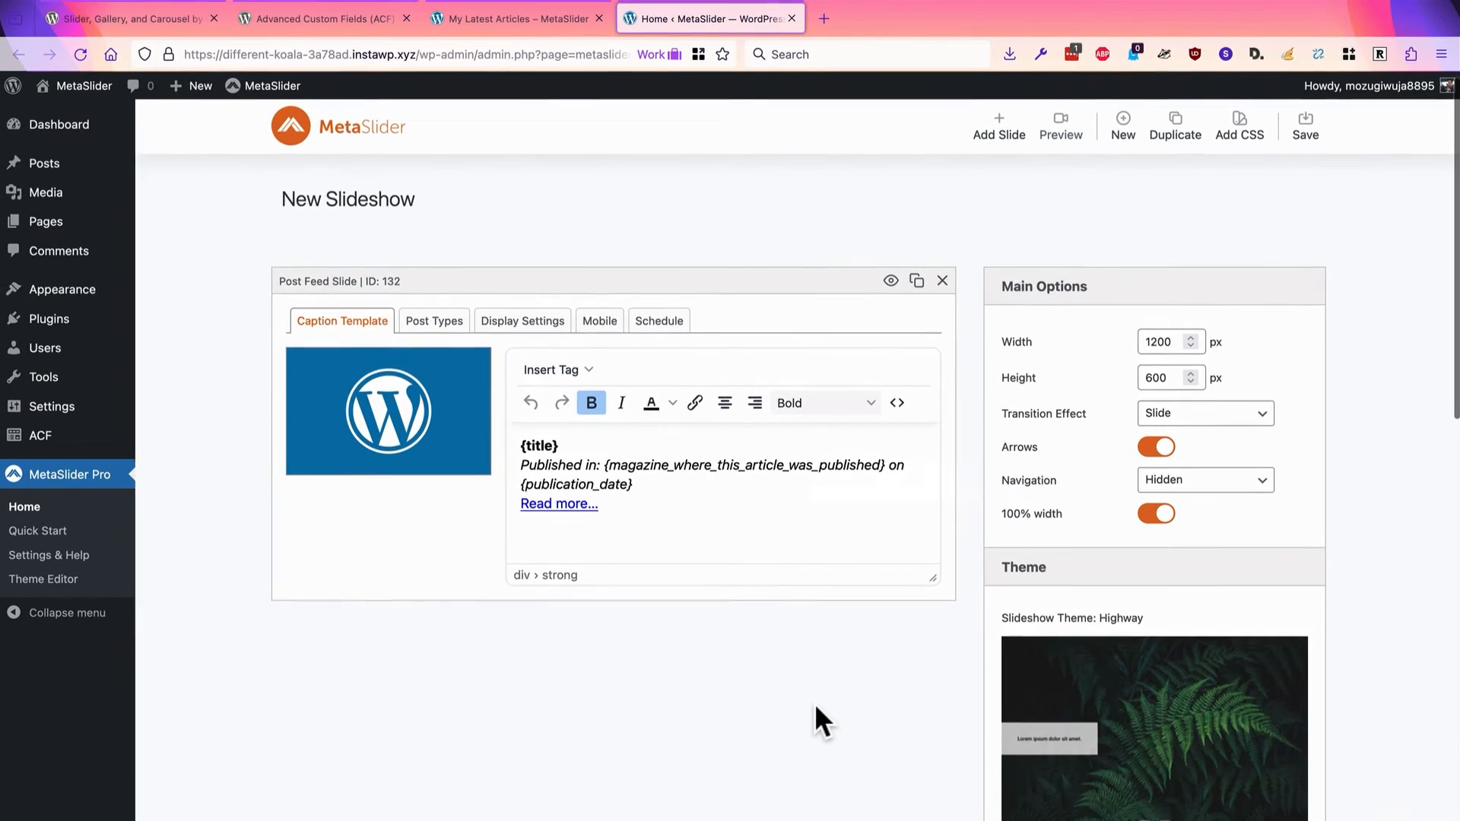
Step: Change the slideshow's theme to Simply Dark, the minimalistic theme showing the wooden house image
{"action": "scroll", "coordinate": [815, 705], "scroll_direction": "down", "scroll_amount": 5}
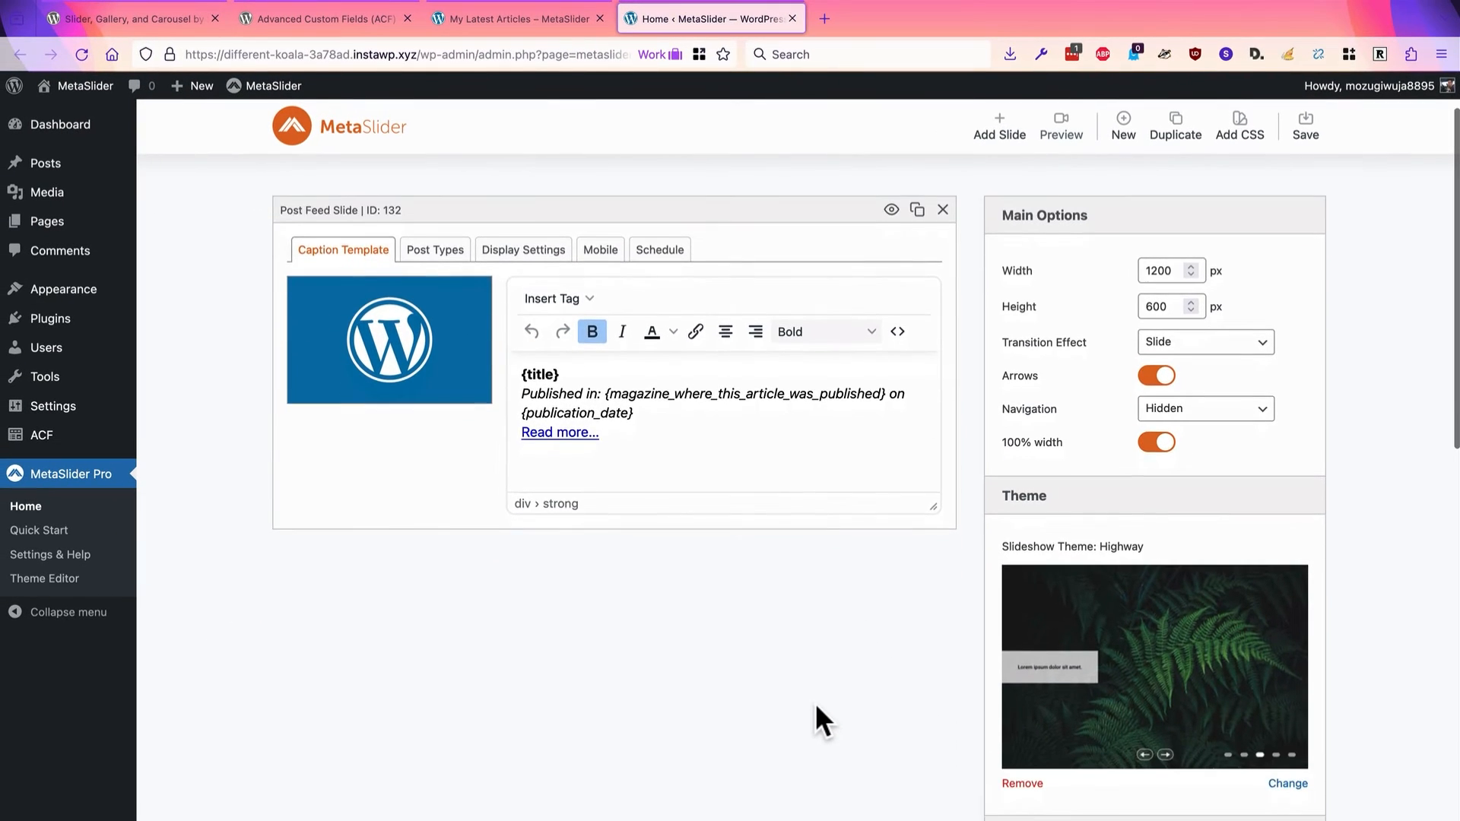
{"action": "scroll", "coordinate": [815, 702], "scroll_direction": "down", "scroll_amount": 3}
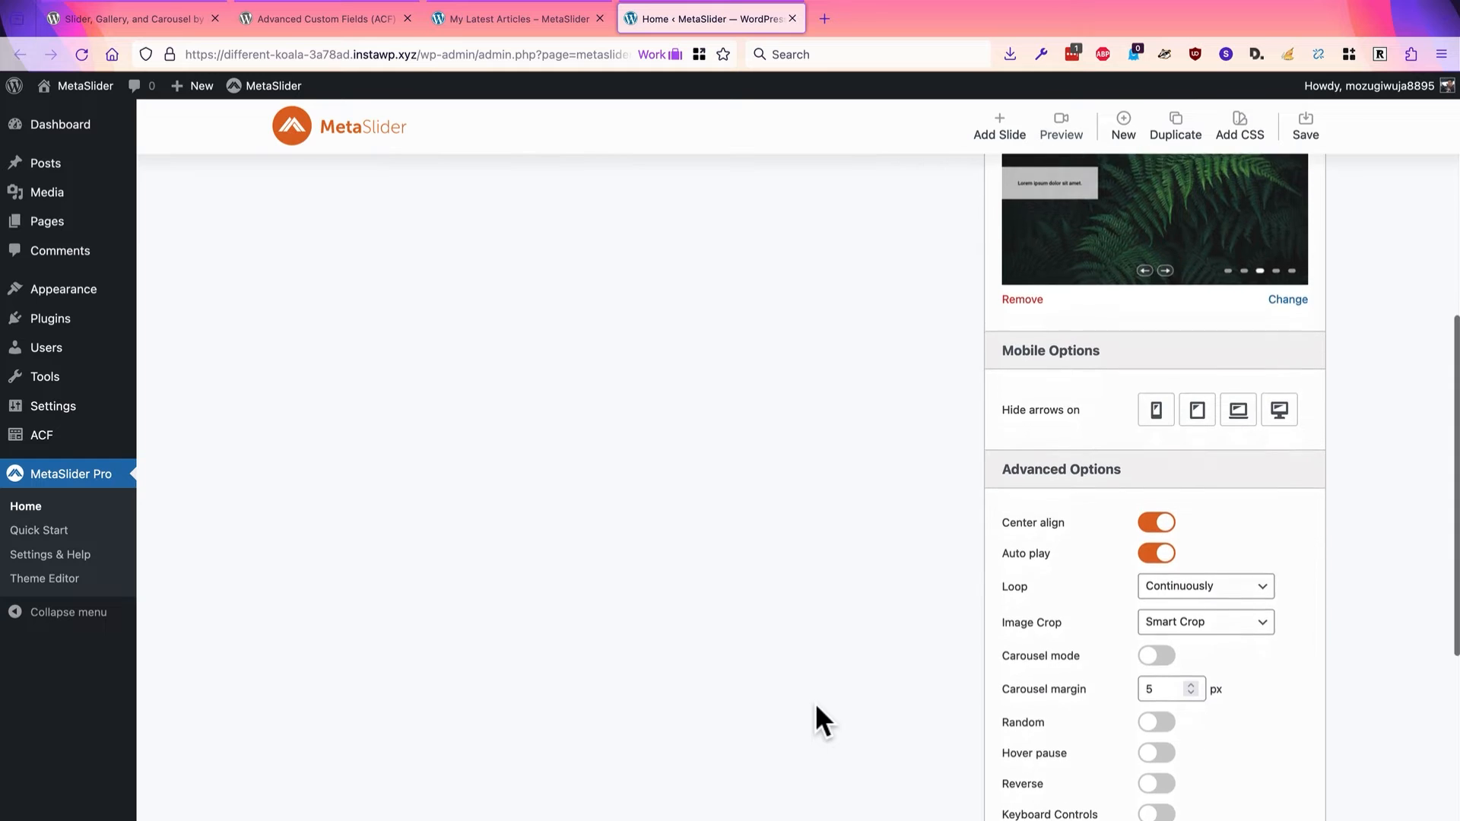
{"action": "scroll", "coordinate": [837, 696], "scroll_direction": "up", "scroll_amount": 4}
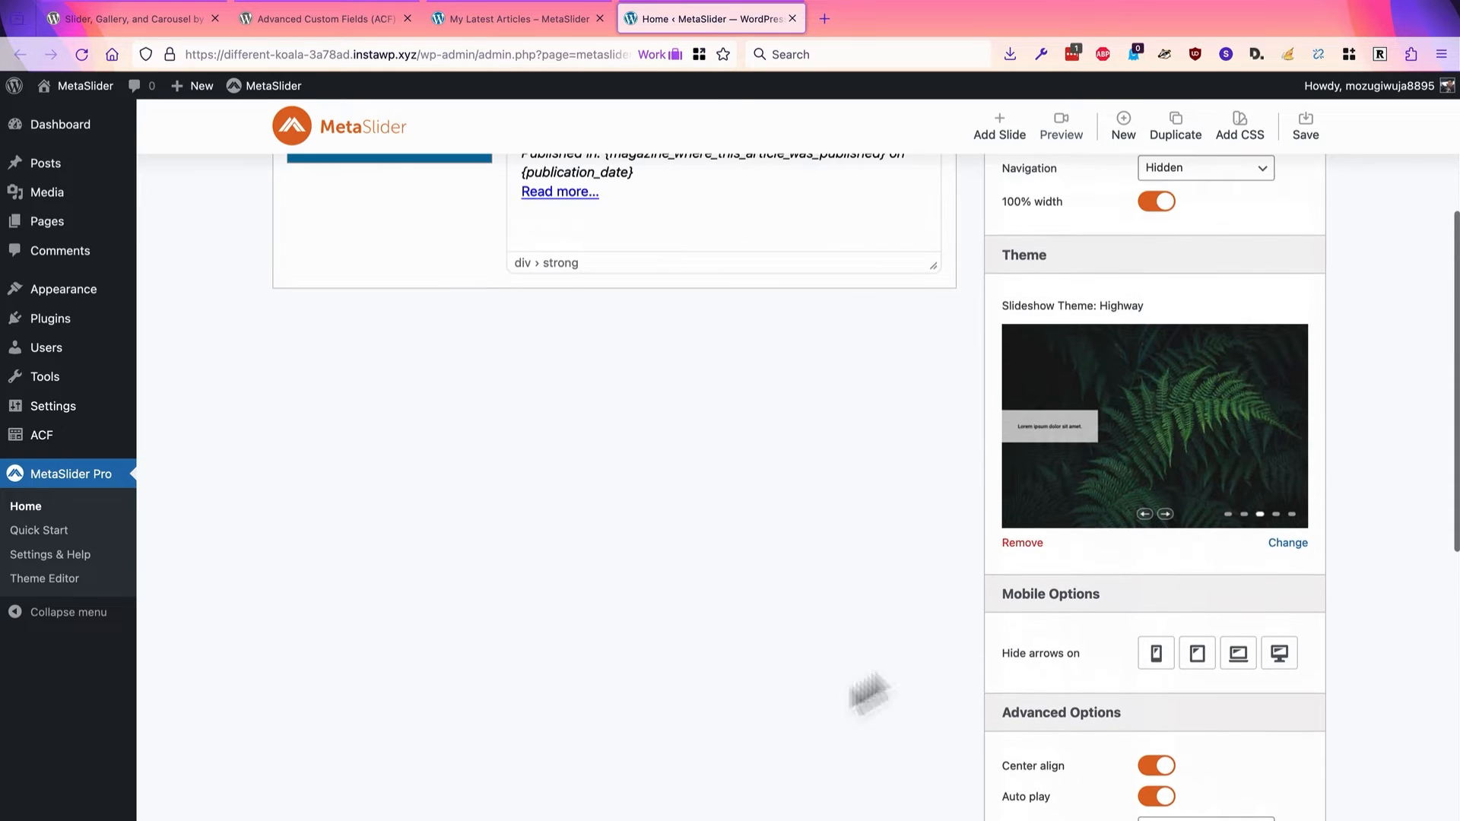
{"action": "left_click", "coordinate": [1167, 437]}
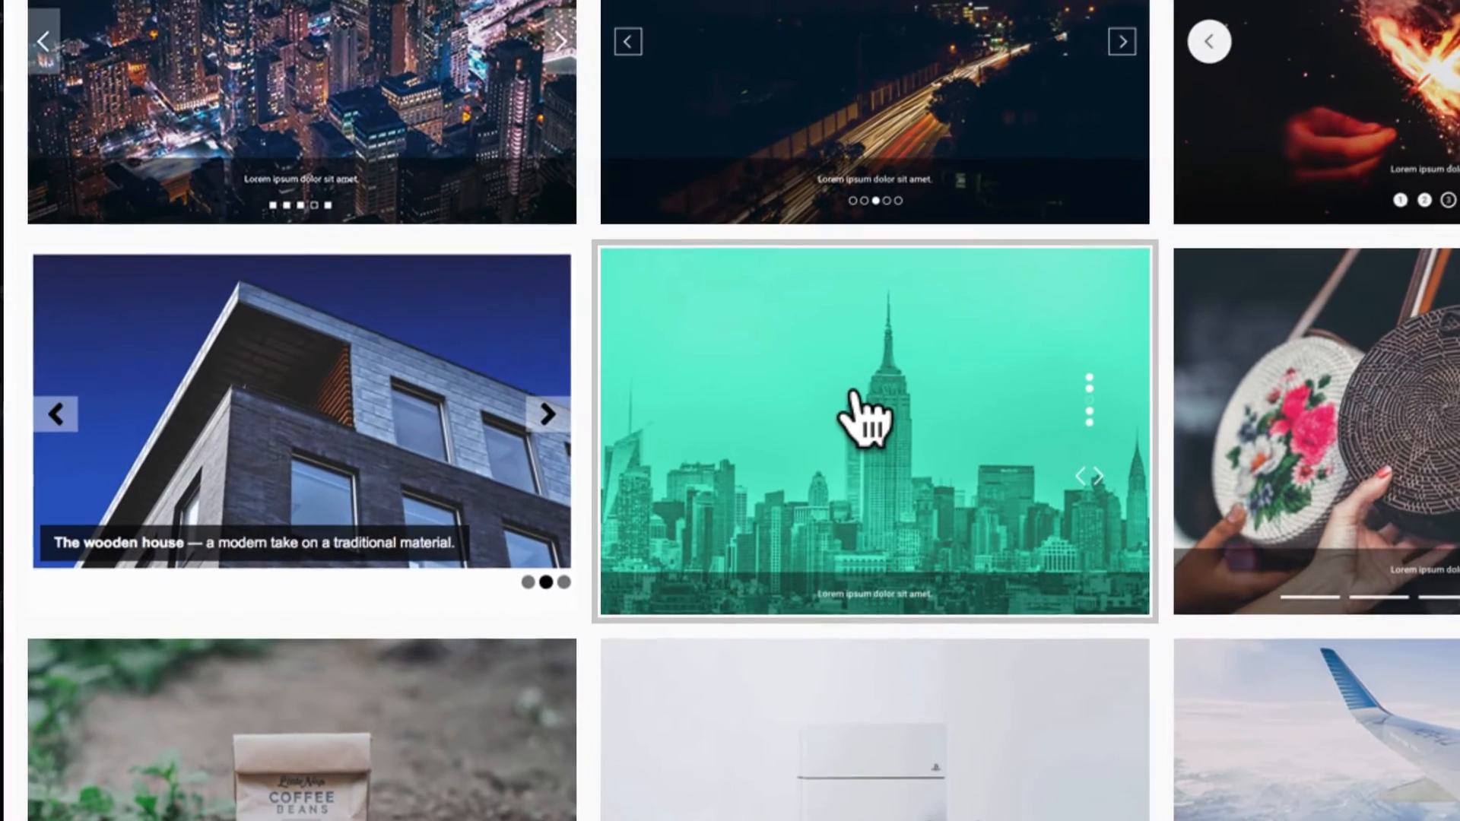
{"action": "left_click", "coordinate": [369, 421]}
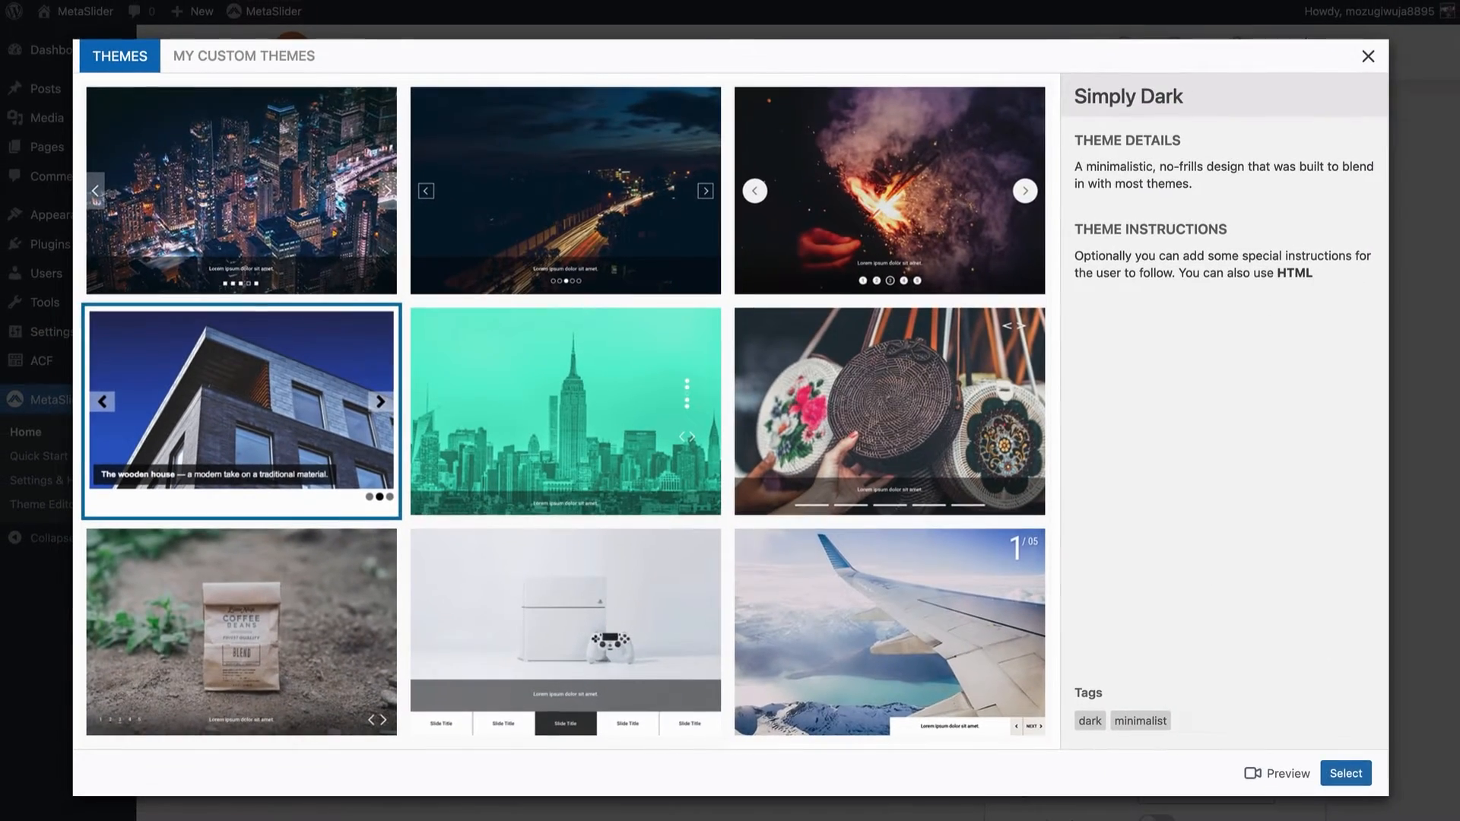
{"action": "left_click", "coordinate": [1342, 774]}
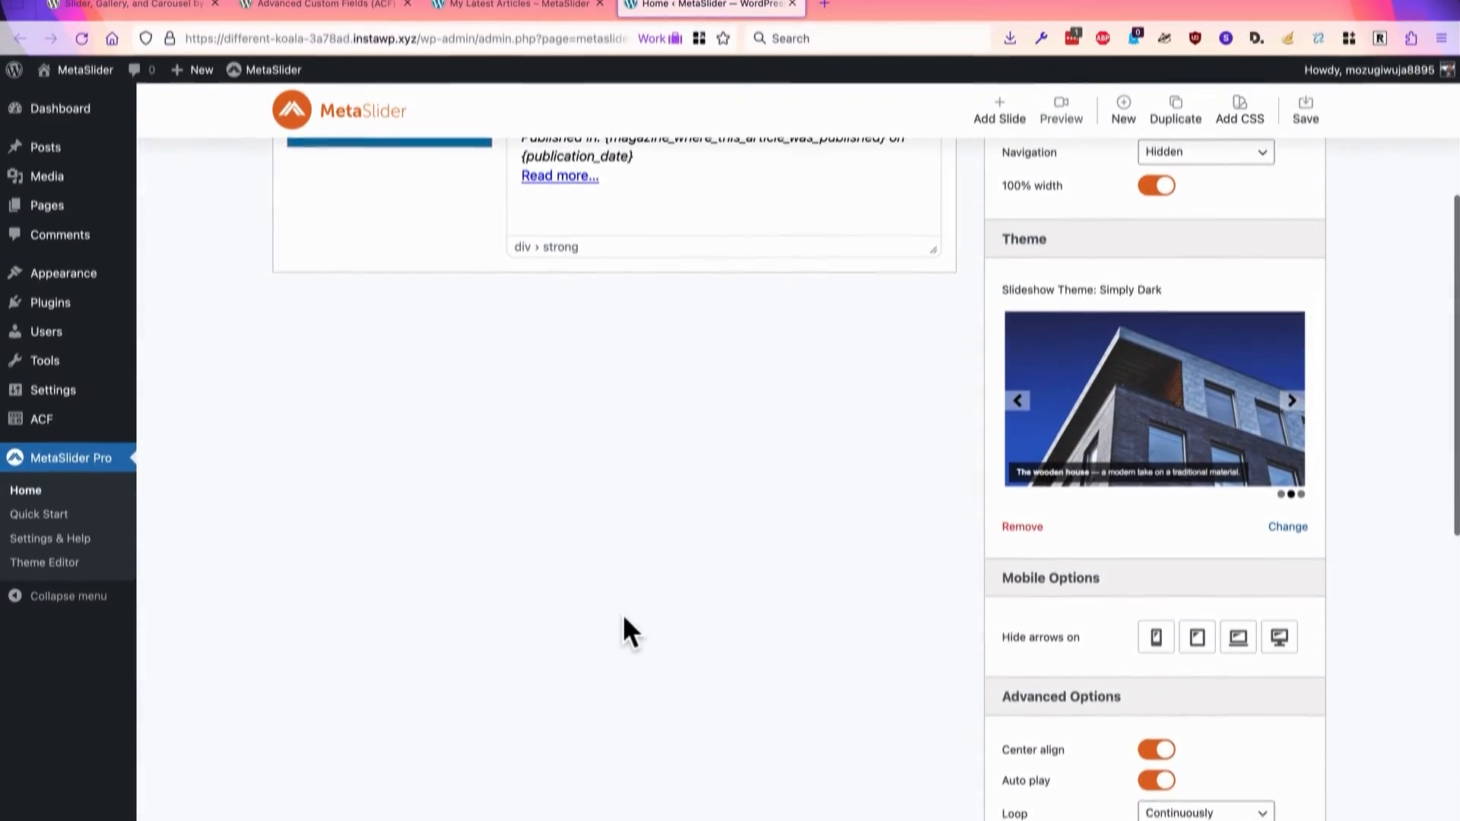
Step: Reload the published My Latest Articles post to check how the slideshow looks with its new theme
{"action": "scroll", "coordinate": [623, 630], "scroll_direction": "up", "scroll_amount": 3}
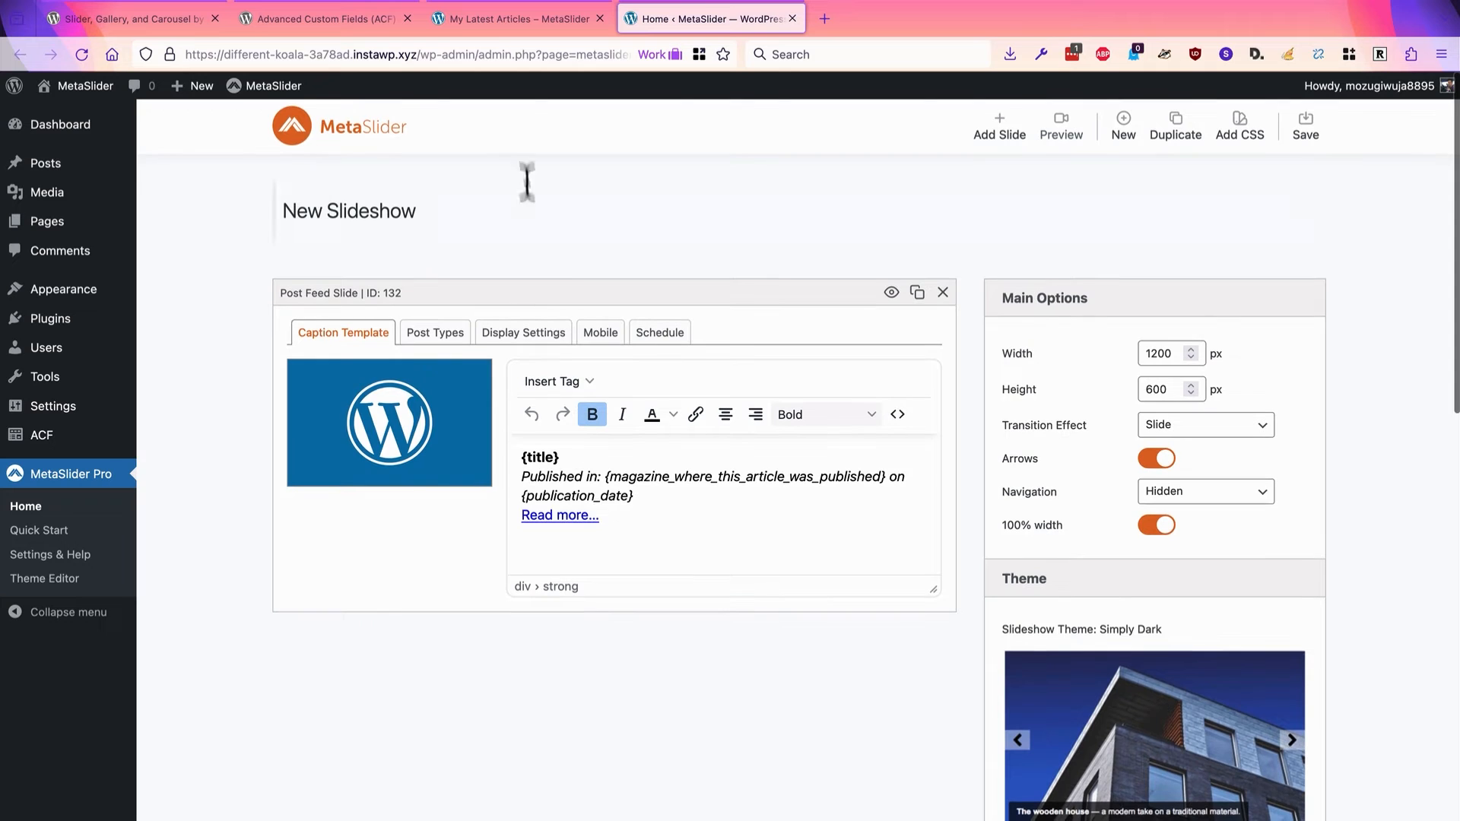
{"action": "left_click", "coordinate": [484, 20]}
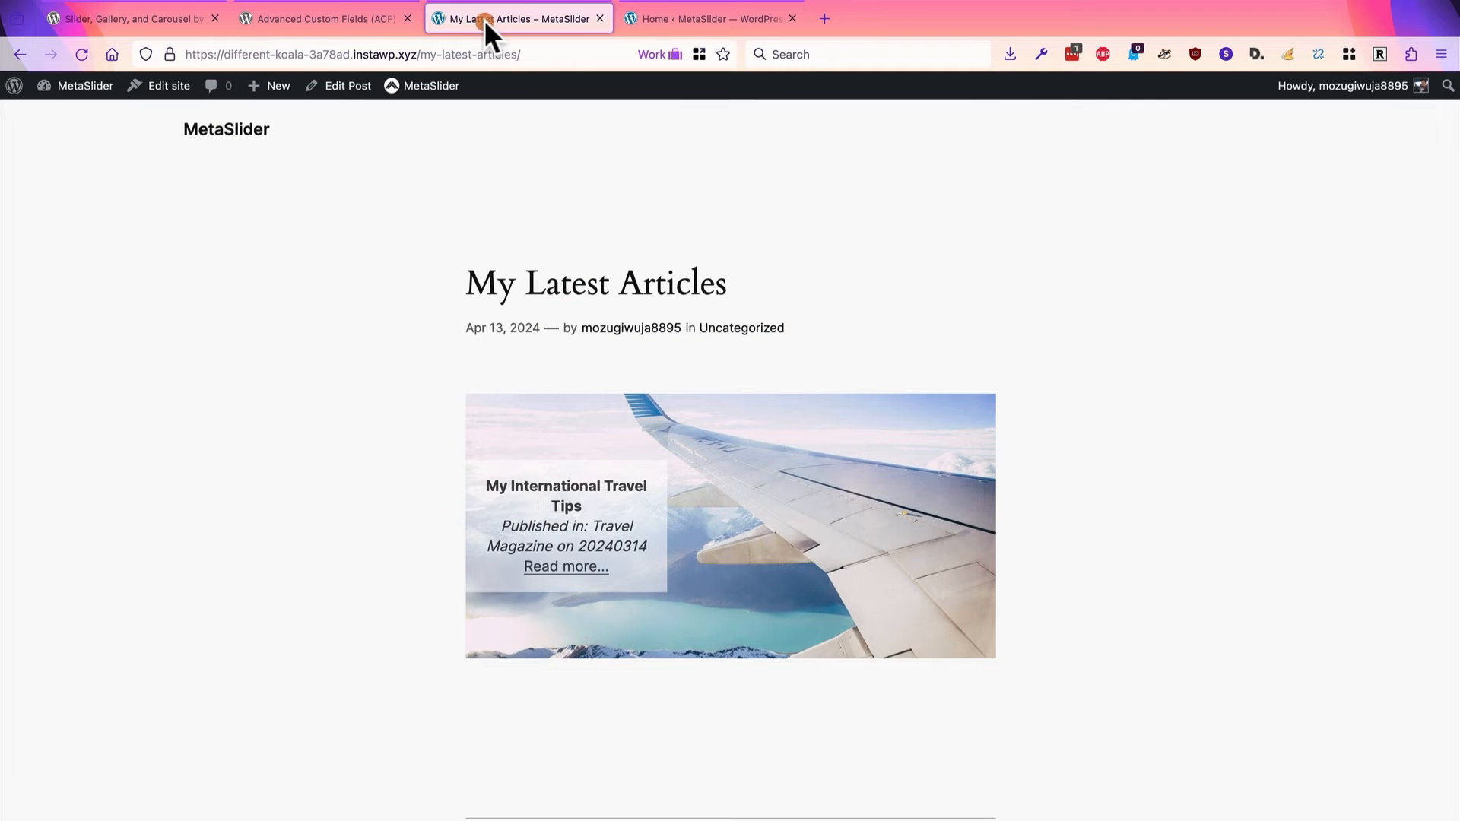
{"action": "left_click", "coordinate": [87, 48]}
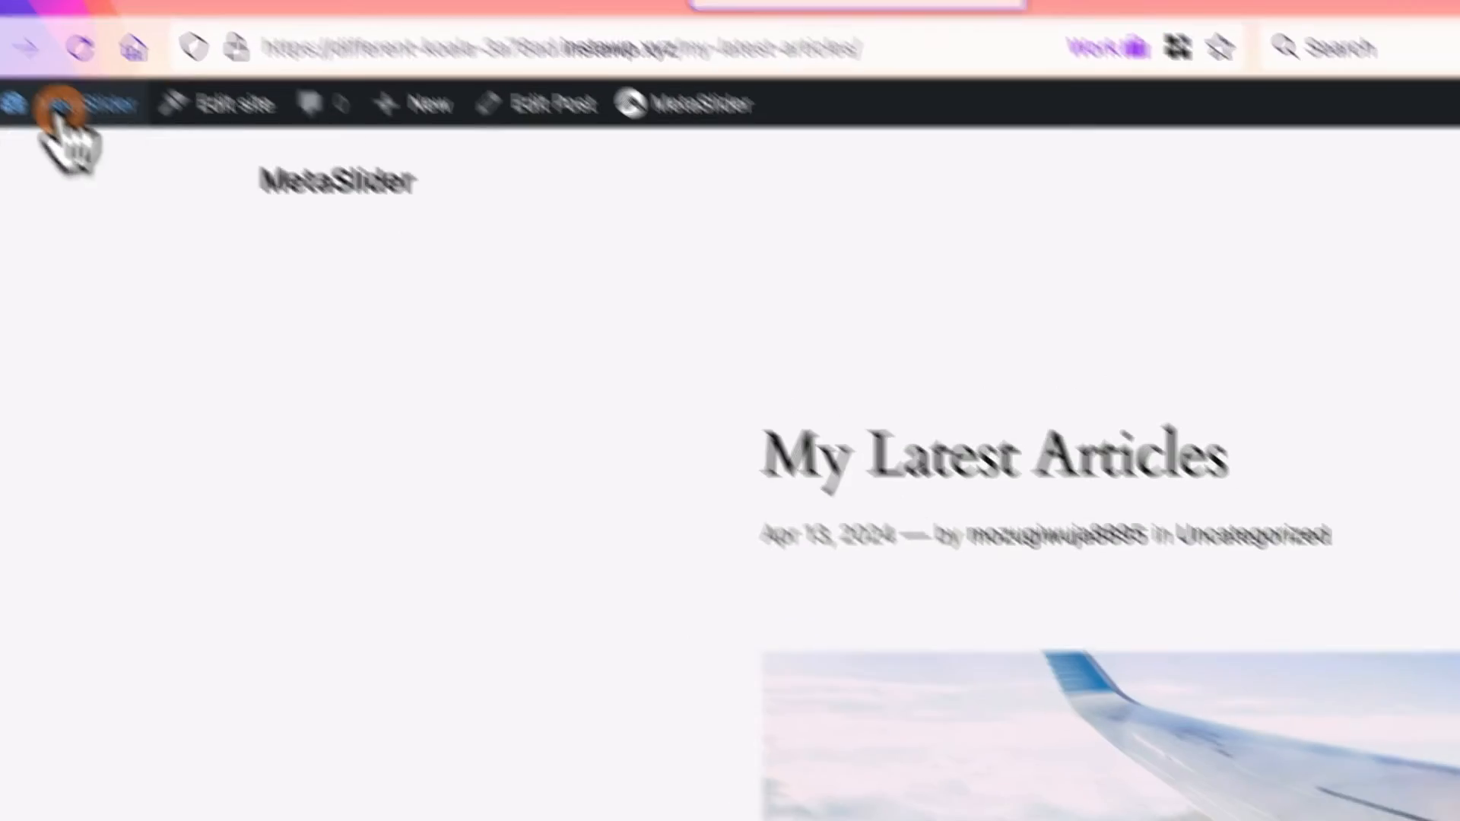
Step: Open the WordPress dashboard in a new tab and open the Publication Details ACF field group for editing
{"action": "mouse_move", "coordinate": [153, 149]}
{"action": "right_click", "coordinate": [116, 205]}
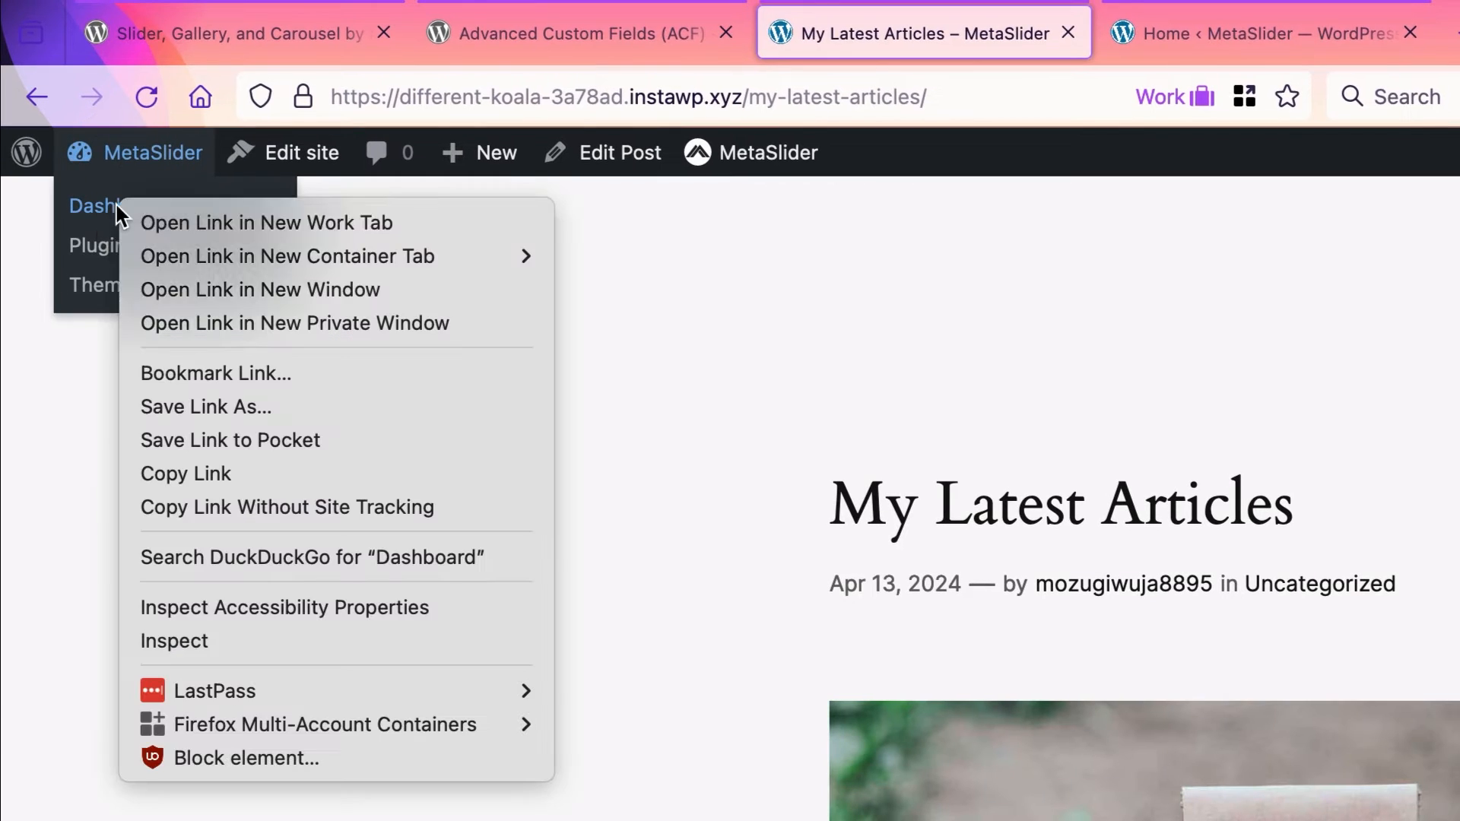
{"action": "left_click", "coordinate": [147, 221]}
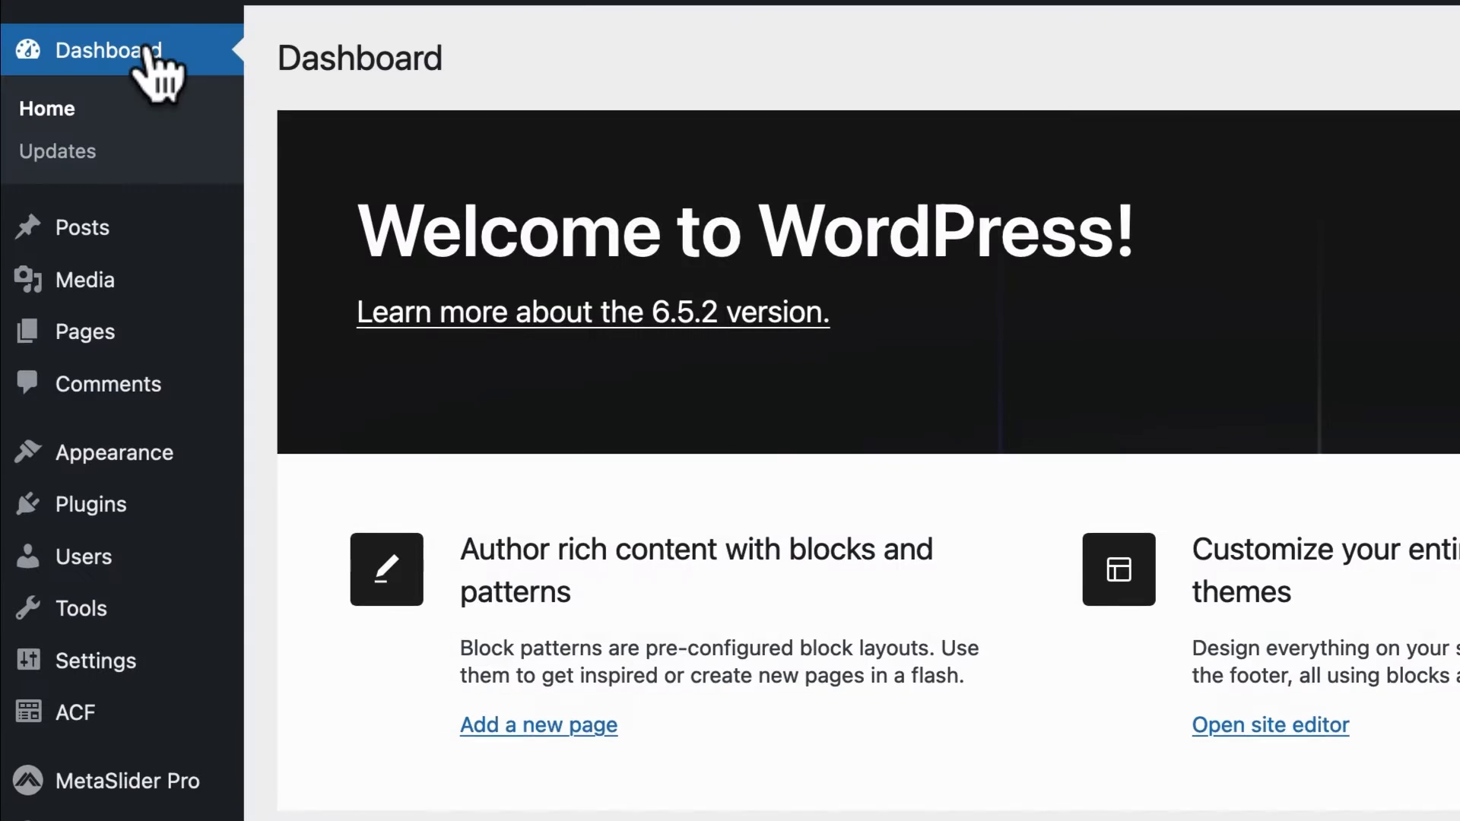
{"action": "mouse_move", "coordinate": [52, 723]}
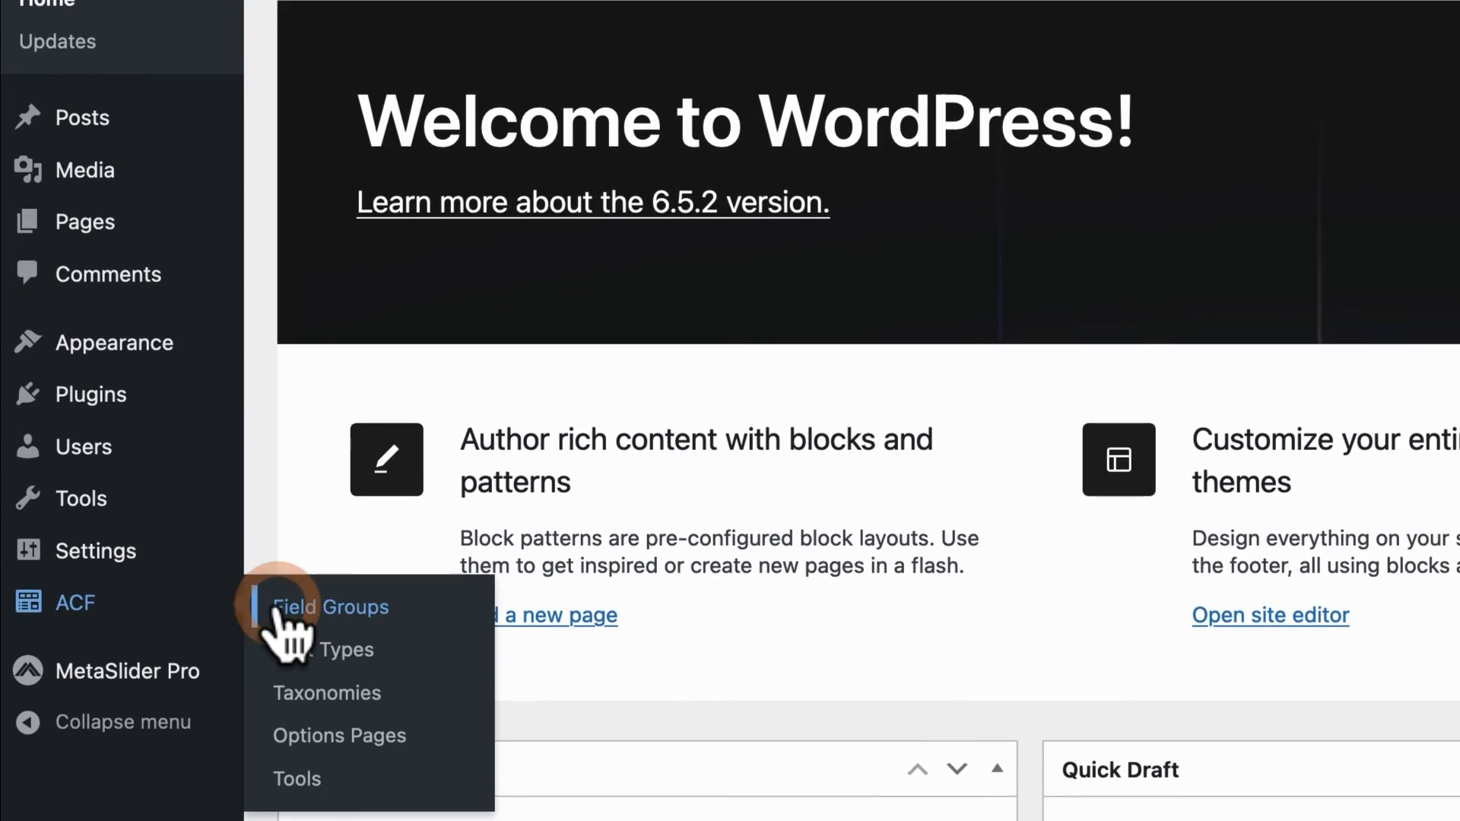
{"action": "left_click", "coordinate": [278, 715]}
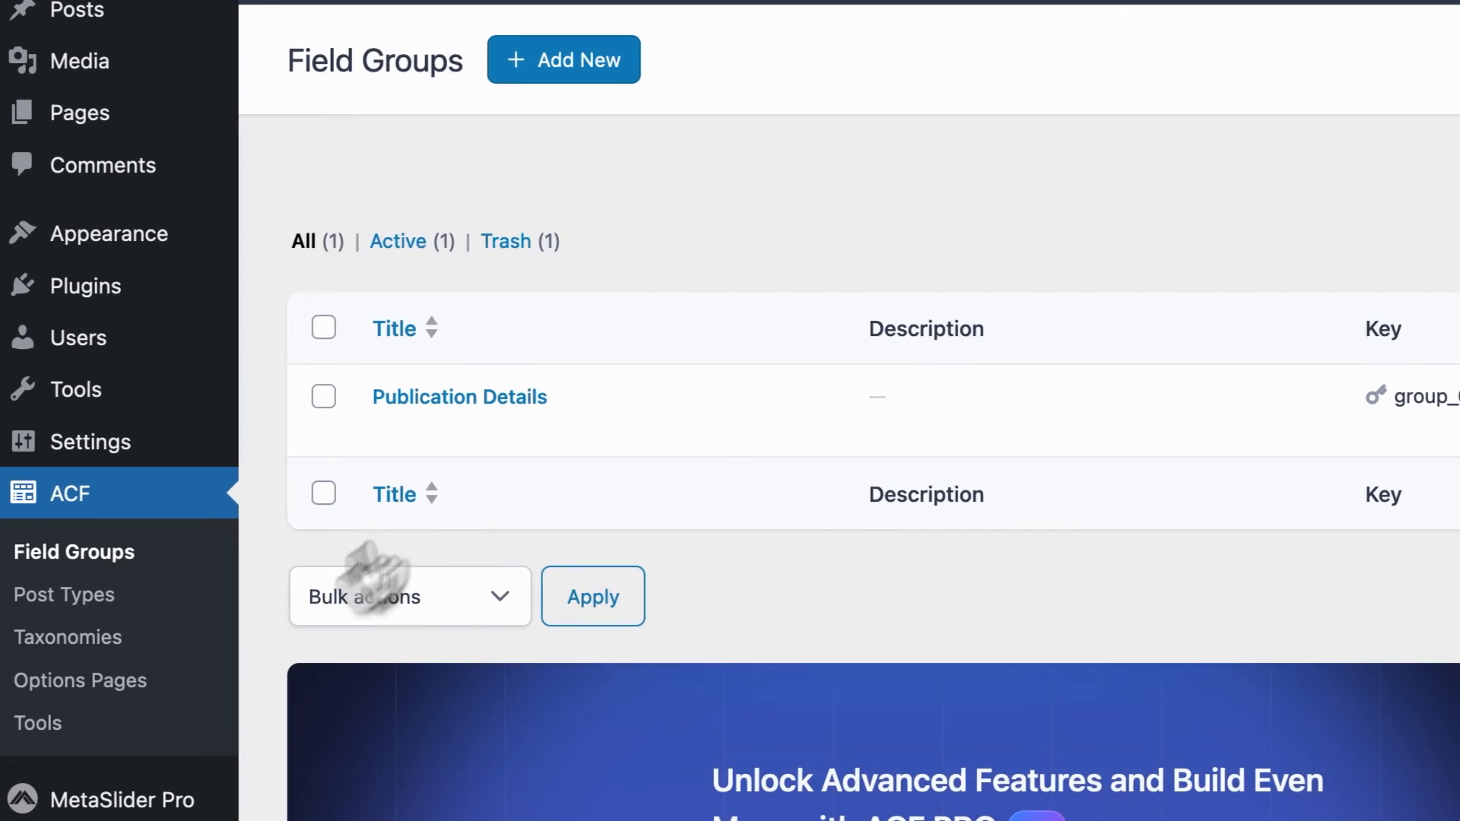
{"action": "mouse_move", "coordinate": [428, 417]}
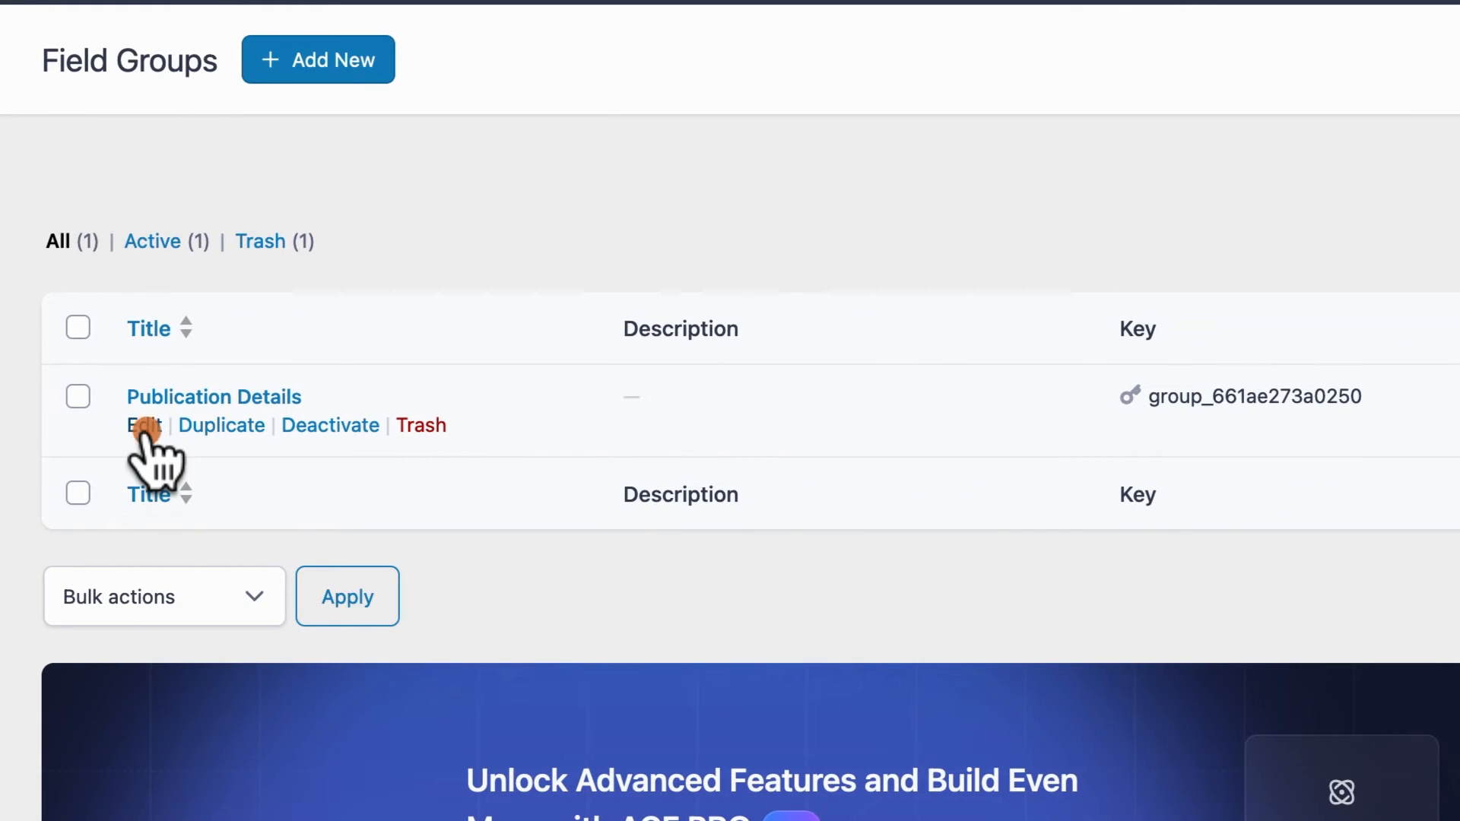
{"action": "left_click", "coordinate": [143, 430]}
Step: Set the Publication Date field's display and return formats to the April 13, 2024 style and save the field group
{"action": "mouse_move", "coordinate": [213, 511]}
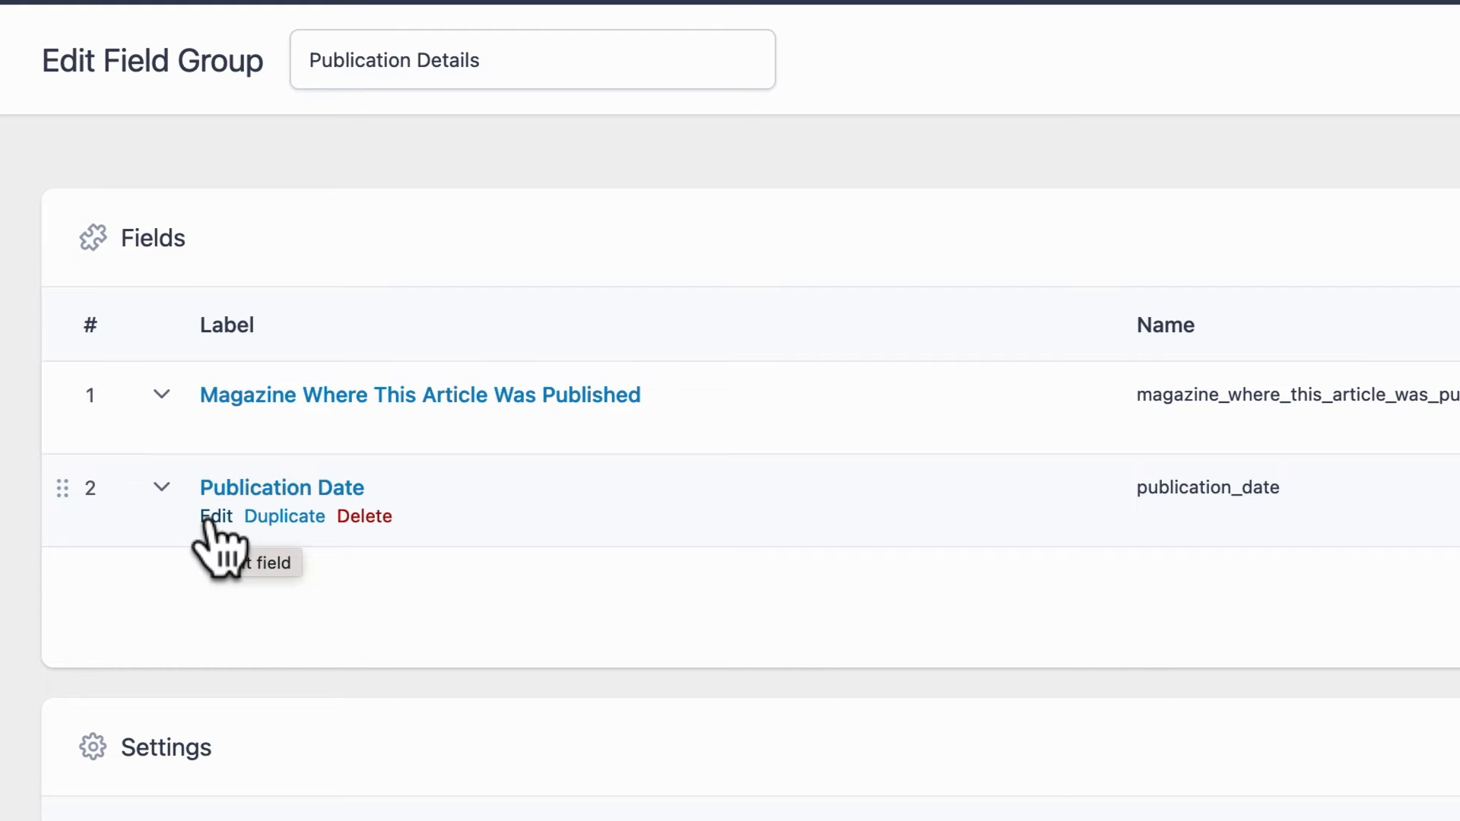
{"action": "left_click", "coordinate": [215, 517]}
{"action": "scroll", "coordinate": [137, 626], "scroll_direction": "down", "scroll_amount": 5}
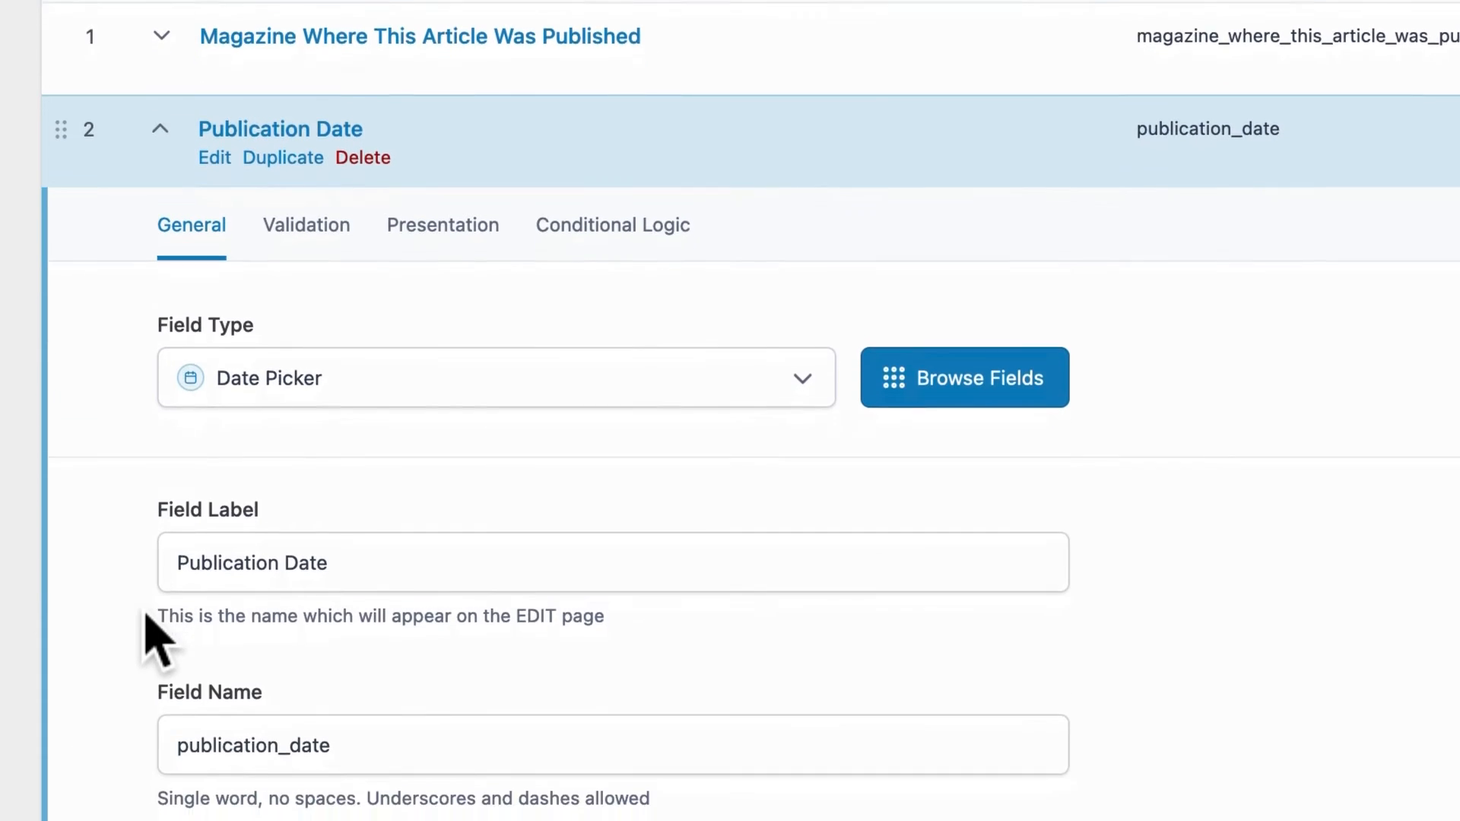
{"action": "scroll", "coordinate": [148, 618], "scroll_direction": "down", "scroll_amount": 8}
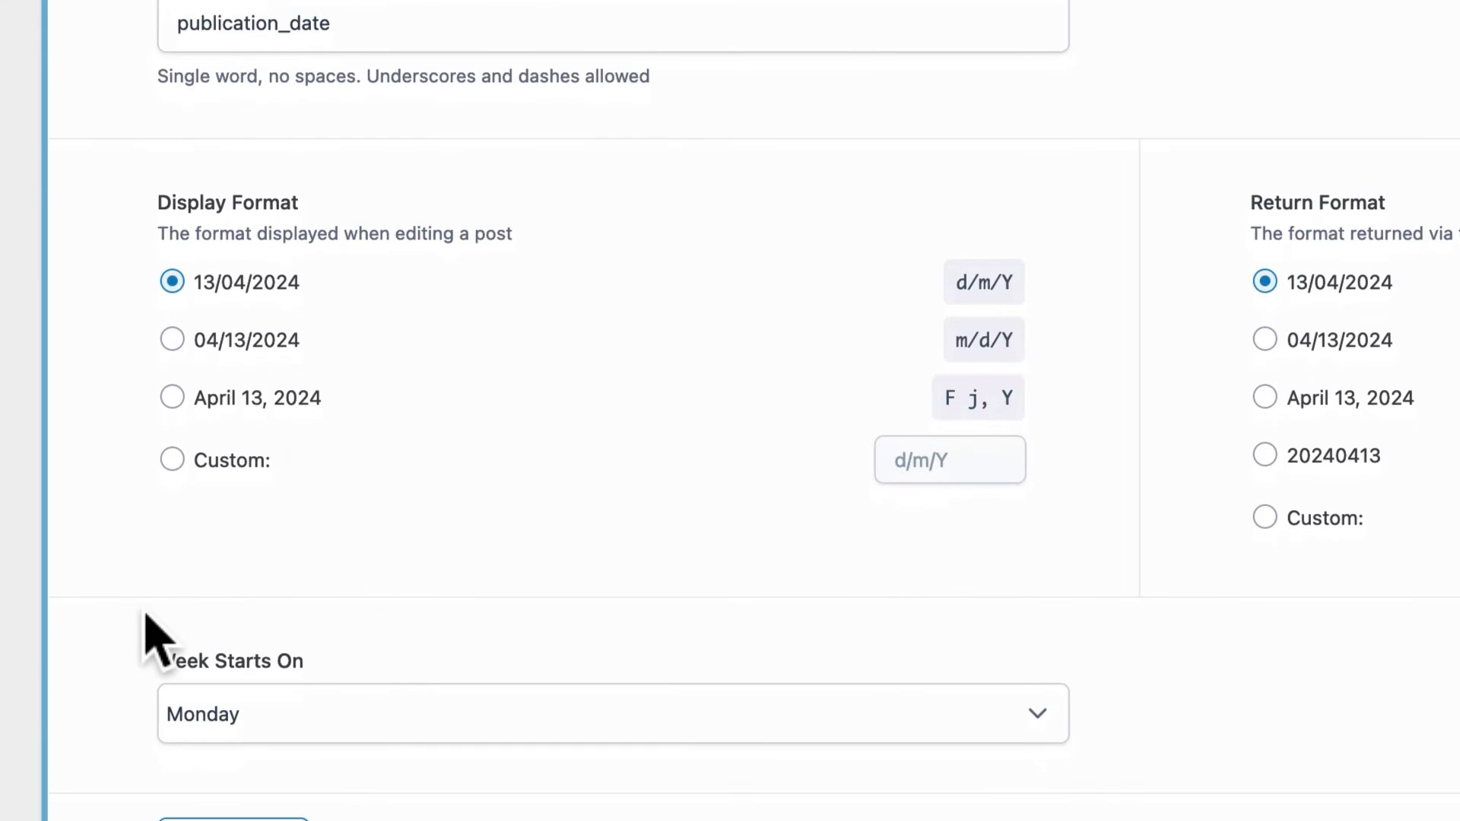
{"action": "left_click", "coordinate": [172, 402]}
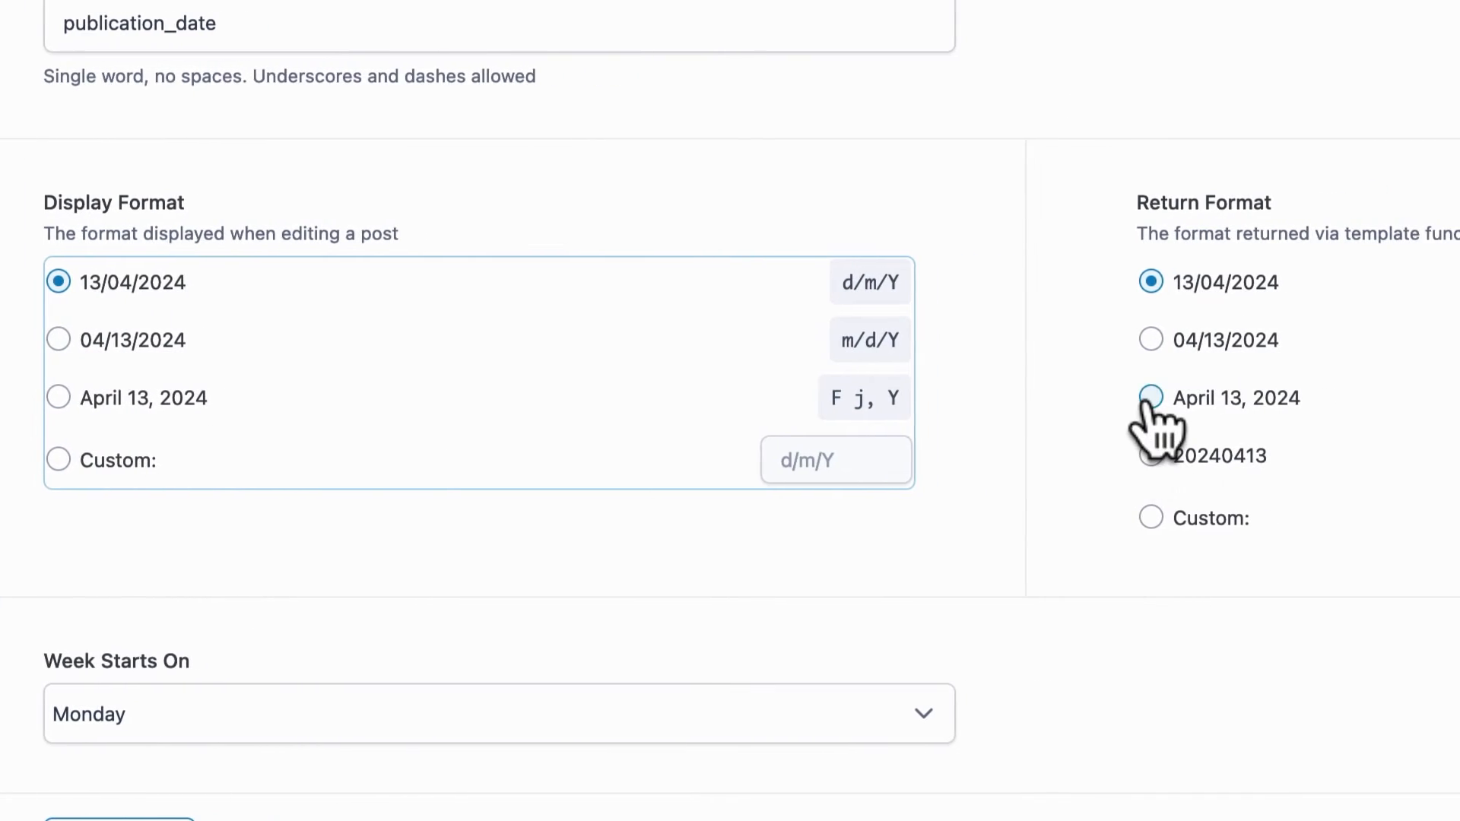
{"action": "left_click", "coordinate": [1150, 398]}
{"action": "left_click", "coordinate": [58, 398]}
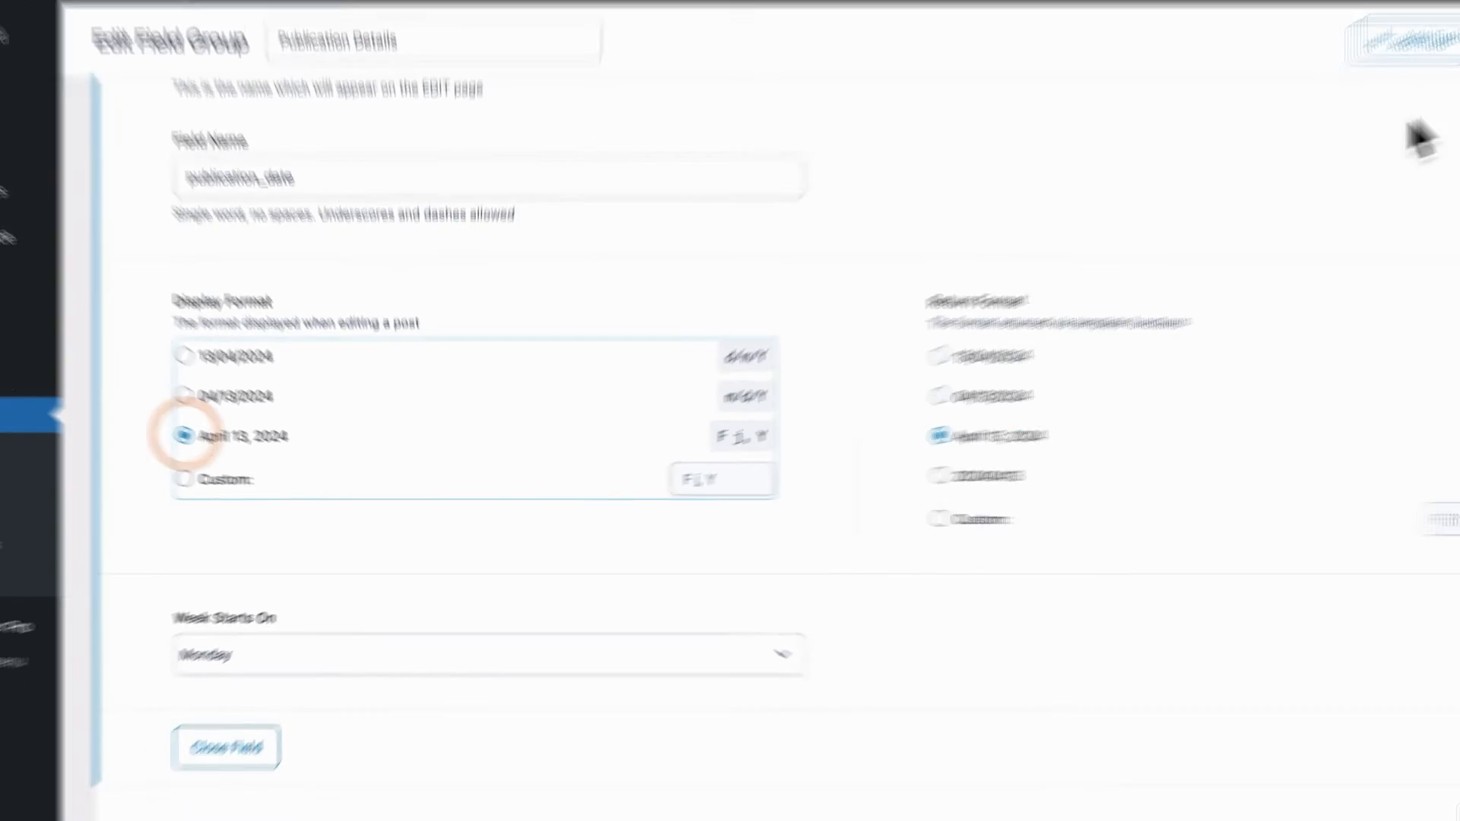
{"action": "left_click", "coordinate": [1407, 42]}
{"action": "scroll", "coordinate": [1332, 128], "scroll_direction": "down", "scroll_amount": 8}
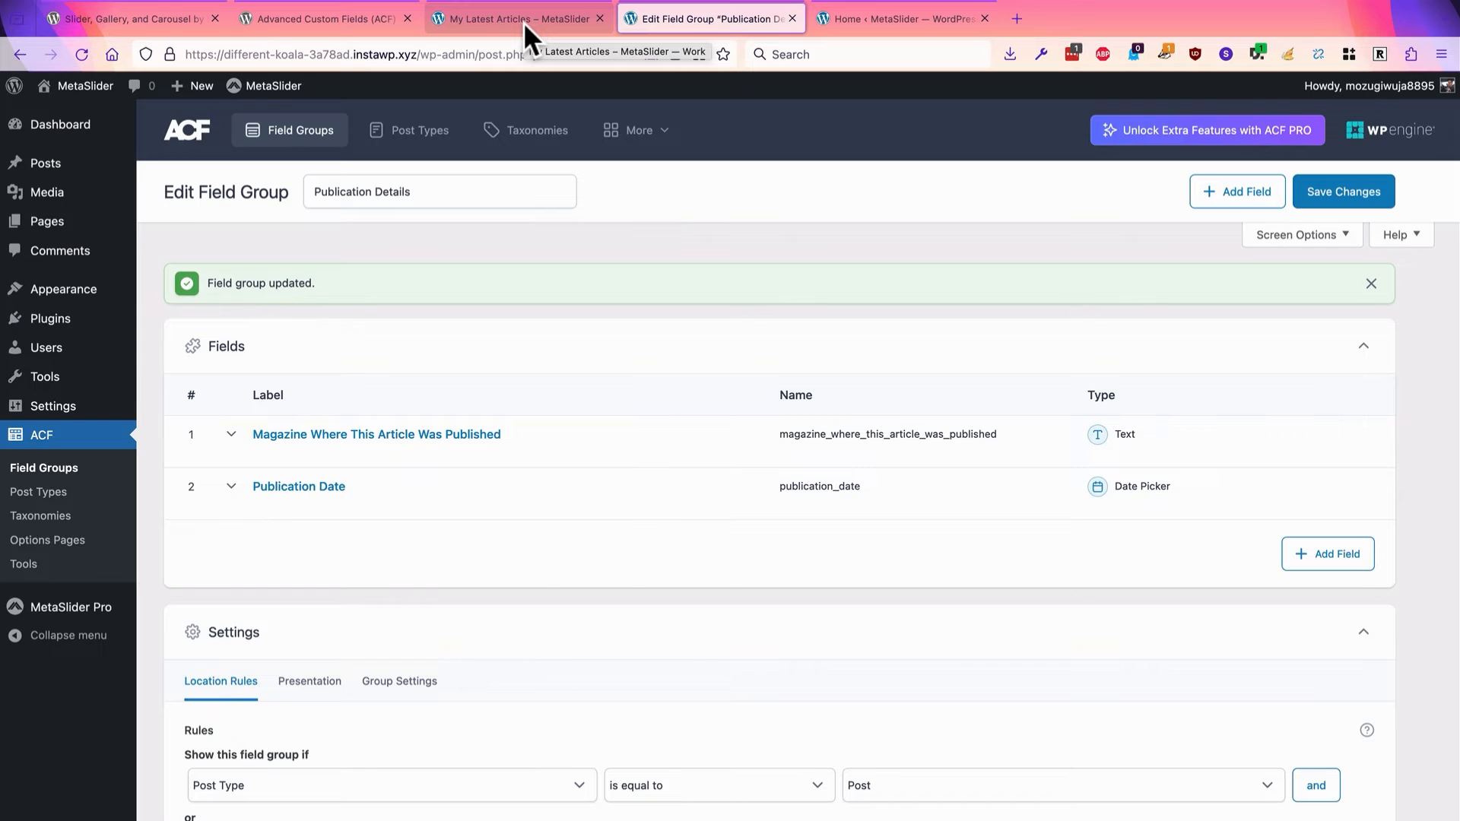
Step: Reload the published My Latest Articles post to check the date format in the slide captions
{"action": "left_click", "coordinate": [523, 21]}
{"action": "left_click", "coordinate": [84, 51]}
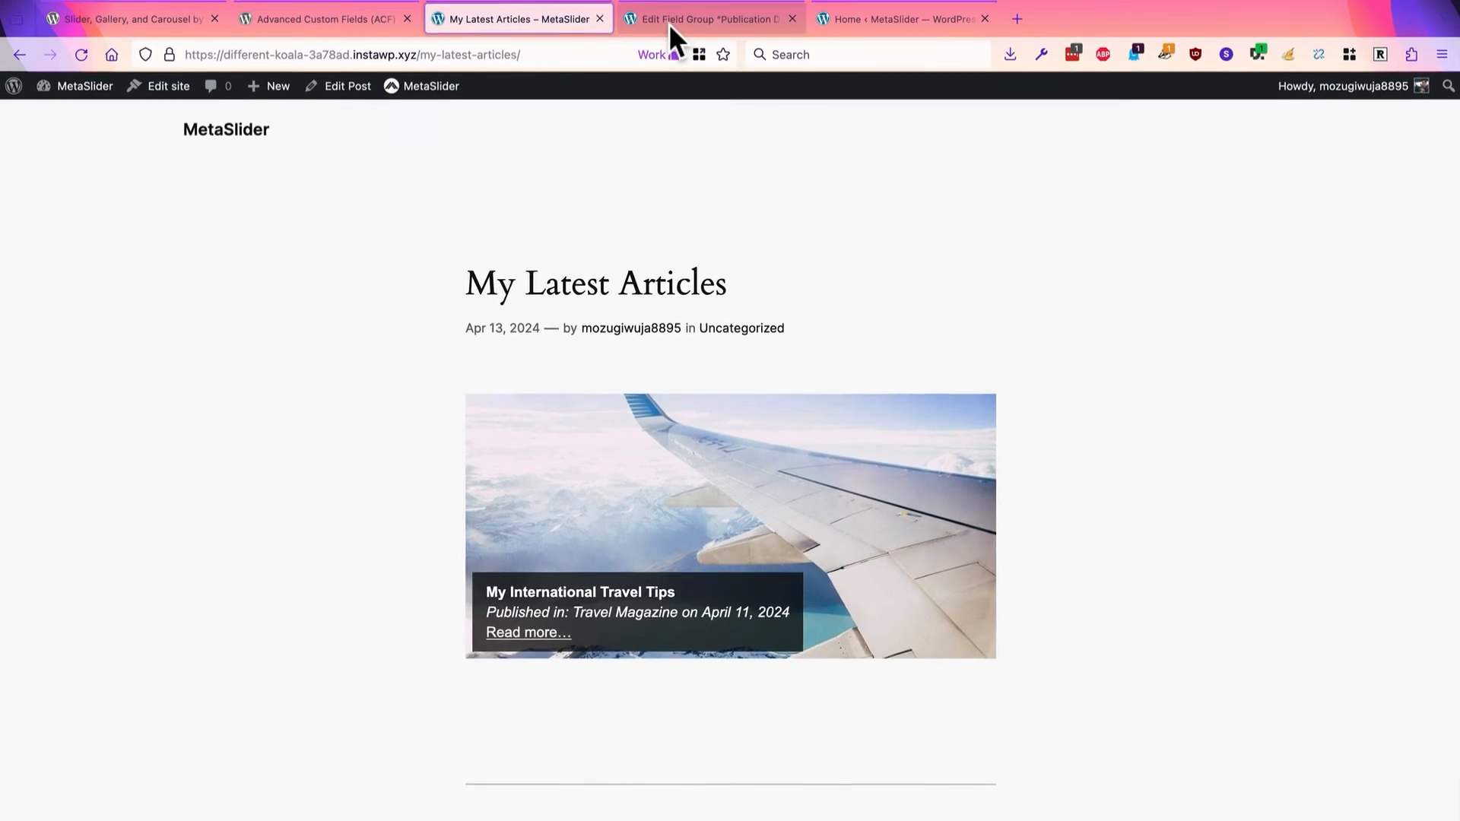
Step: Add a URL field labelled Link to Article to the Publication Details field group and save the changes
{"action": "left_click", "coordinate": [669, 20]}
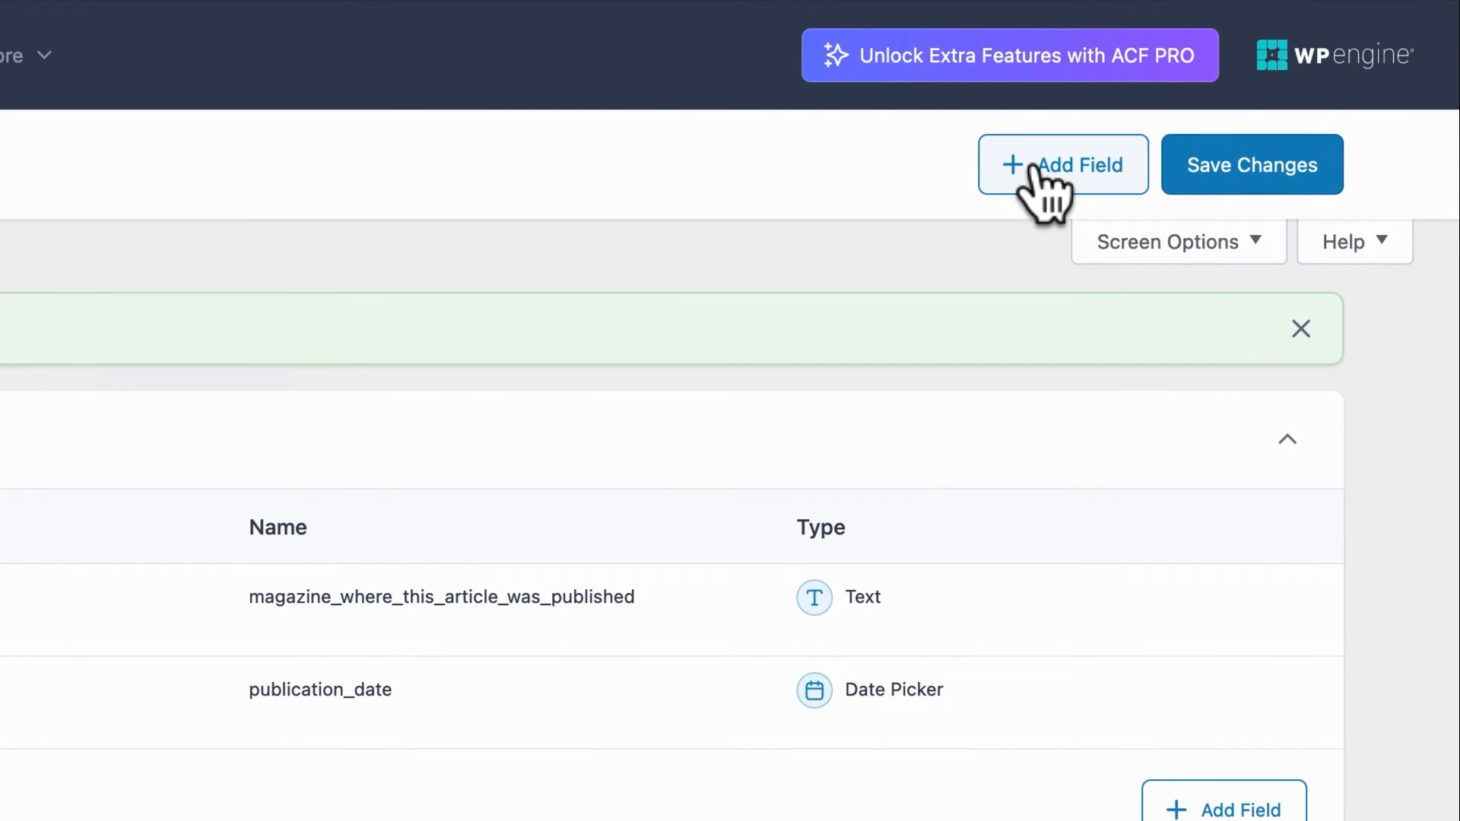
{"action": "left_click", "coordinate": [1035, 169]}
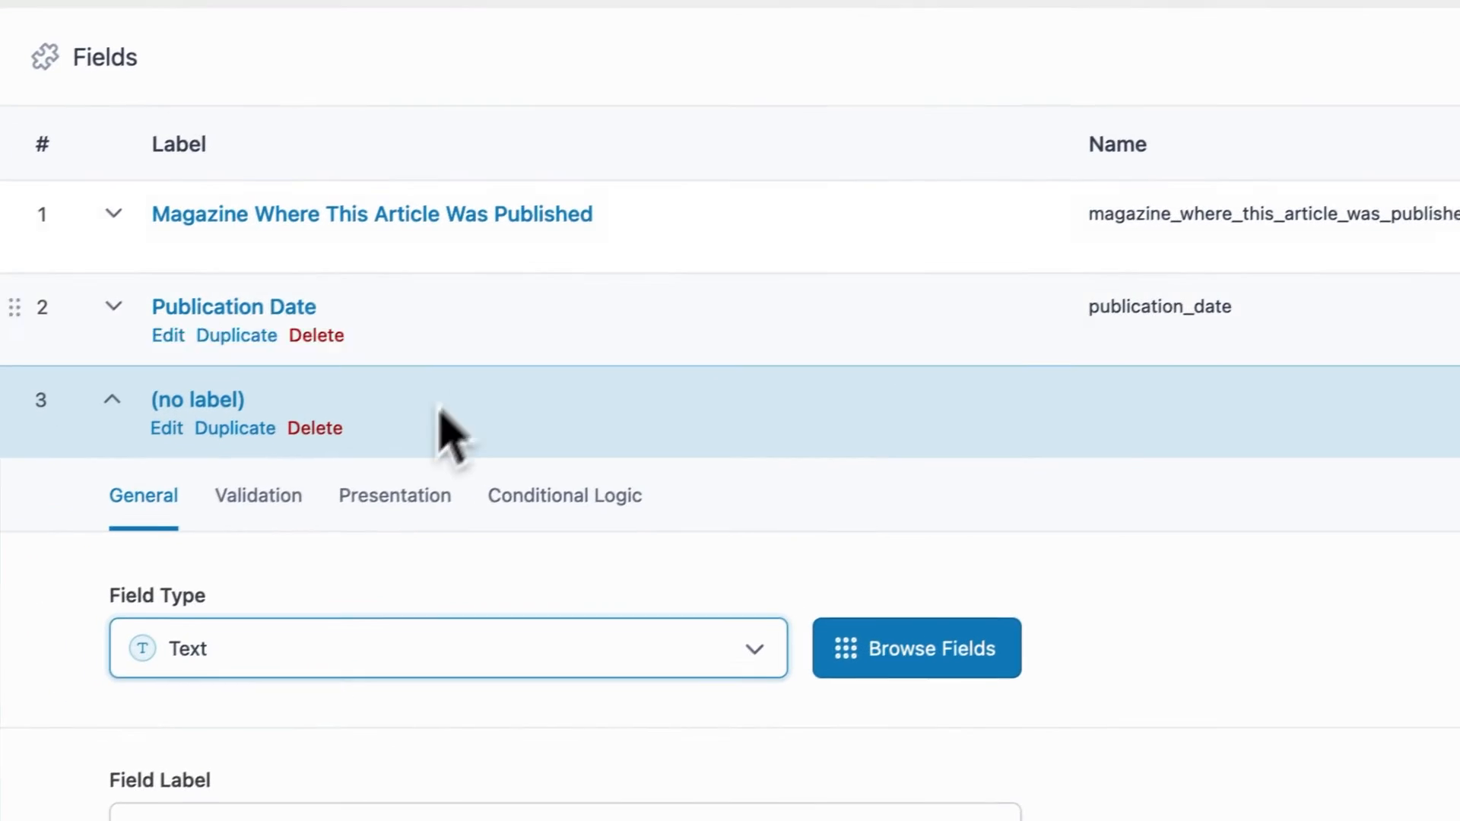
{"action": "scroll", "coordinate": [440, 471], "scroll_direction": "down", "scroll_amount": 5}
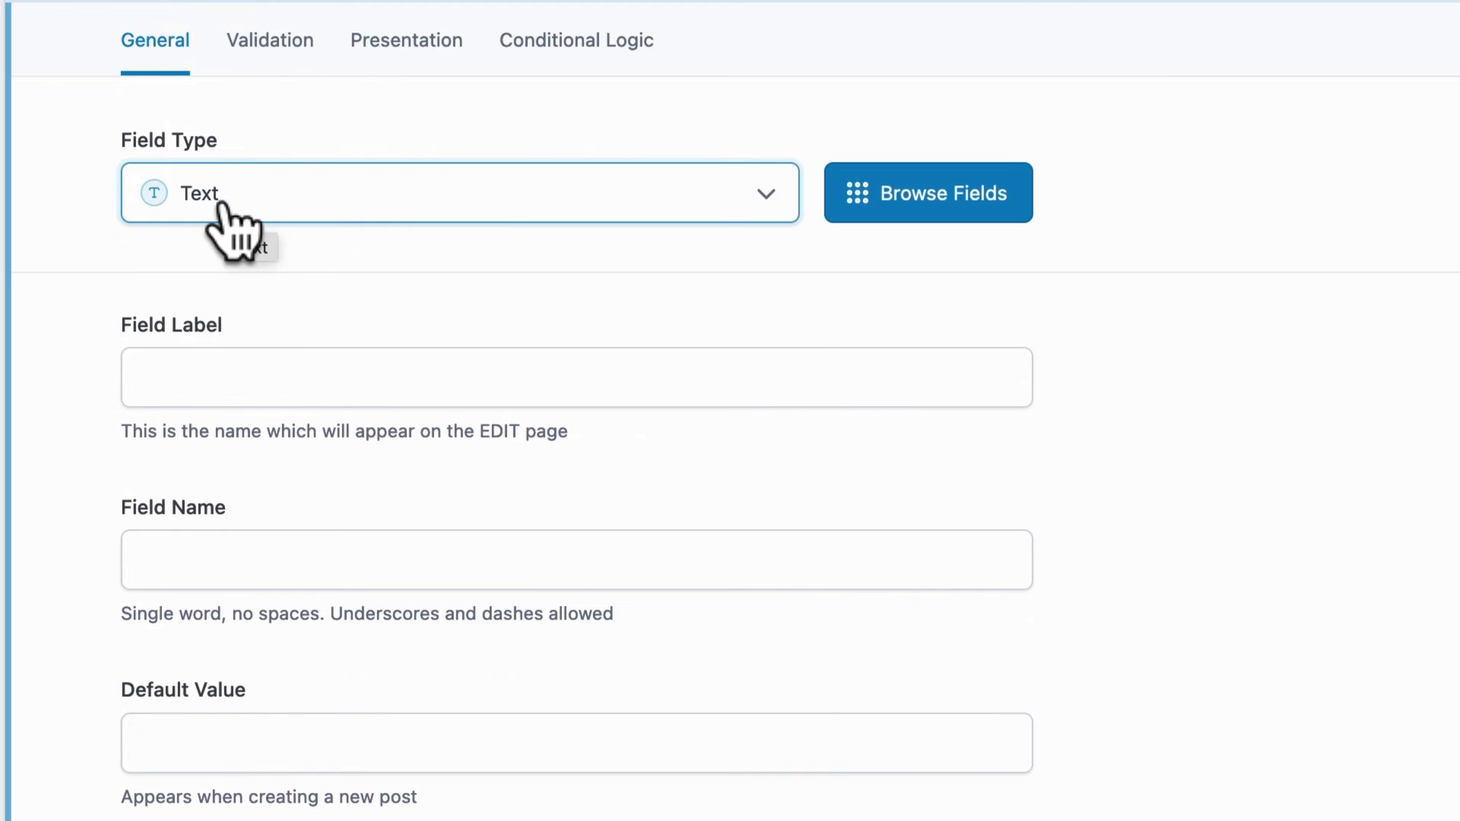
{"action": "left_click", "coordinate": [222, 203]}
{"action": "left_click", "coordinate": [222, 587]}
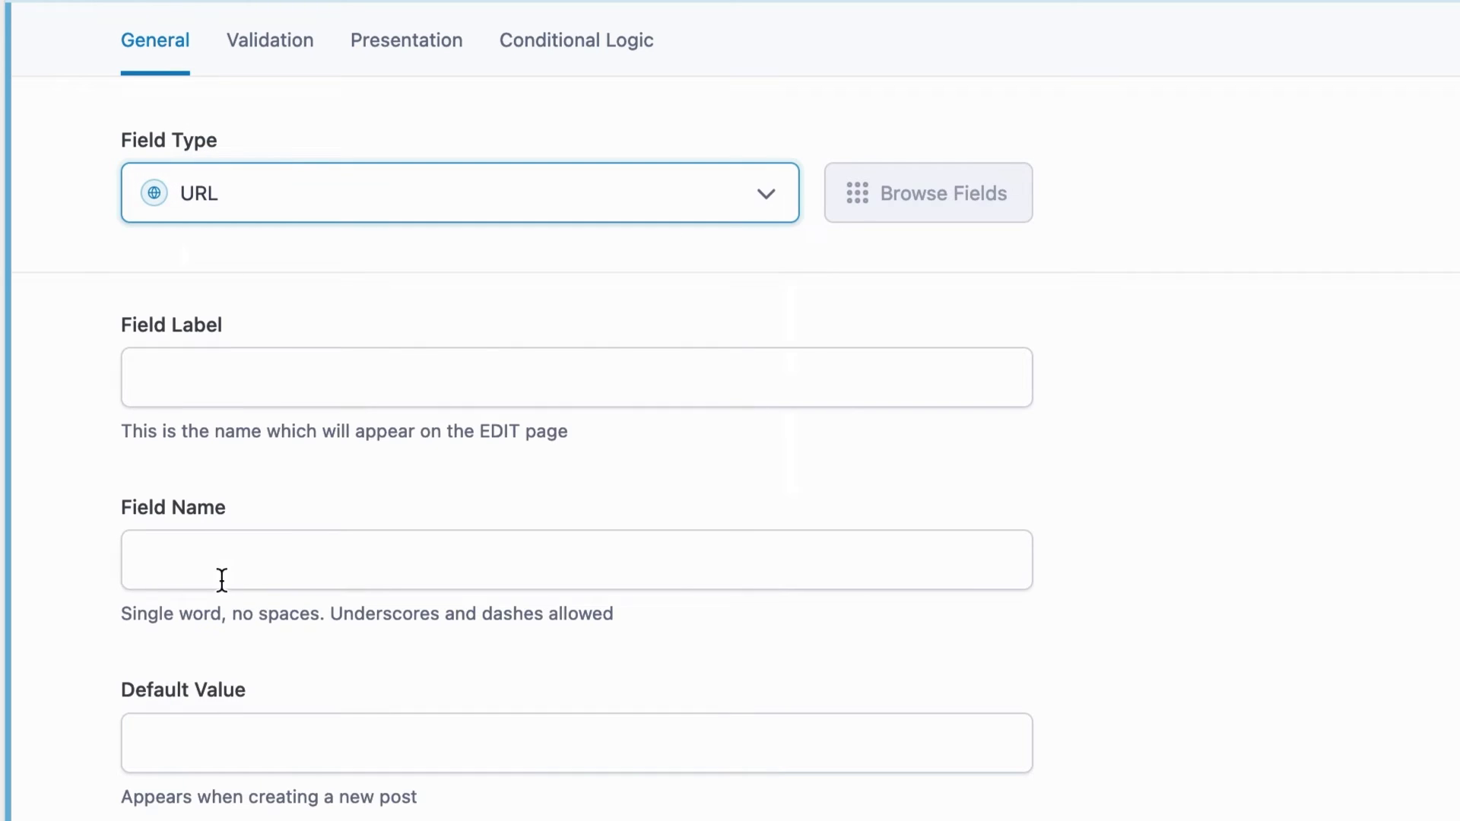
{"action": "left_click", "coordinate": [265, 369]}
{"action": "type", "text": "Link to Article"}
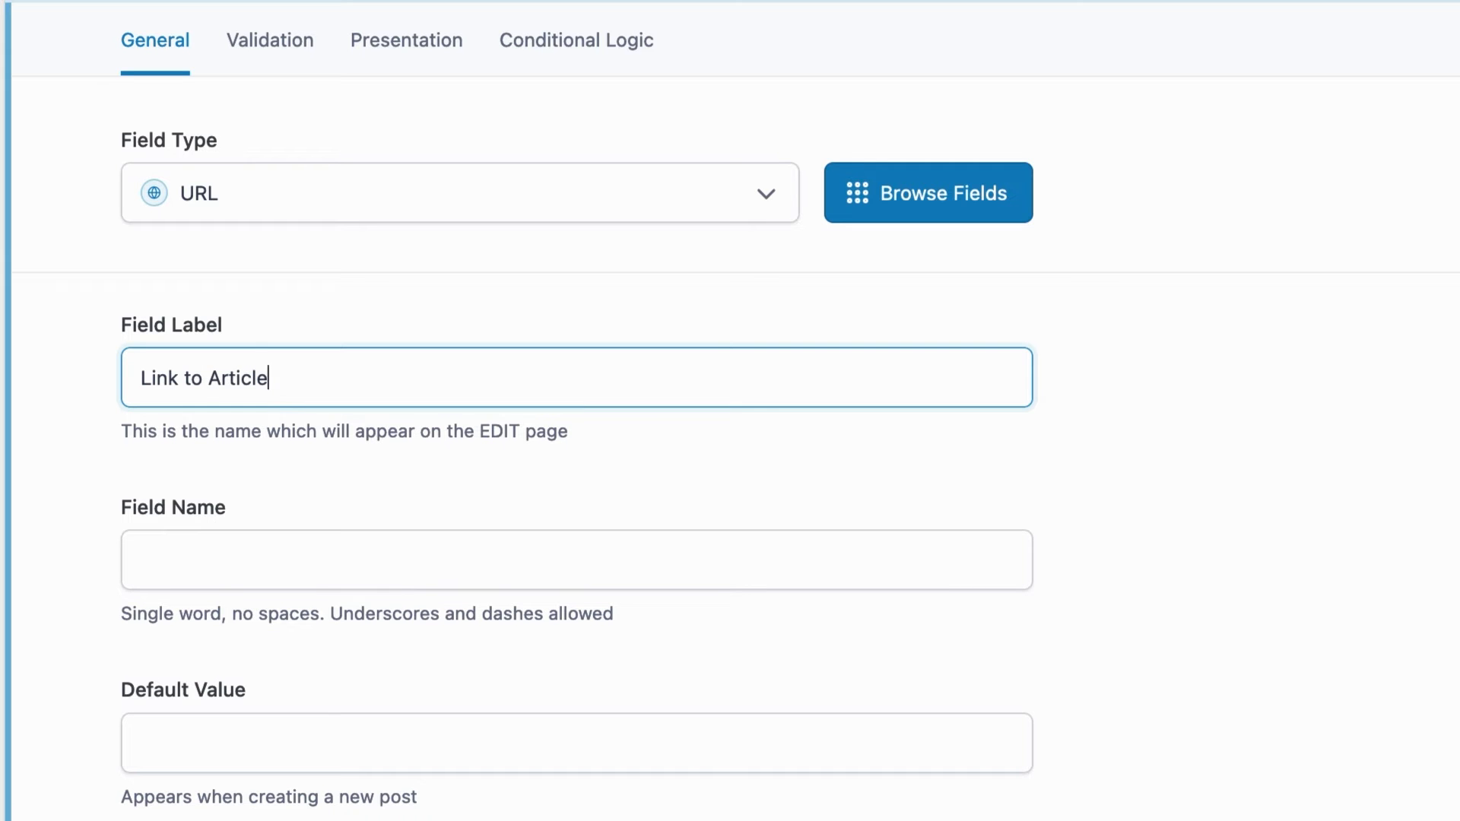
{"action": "scroll", "coordinate": [91, 634], "scroll_direction": "down", "scroll_amount": 2}
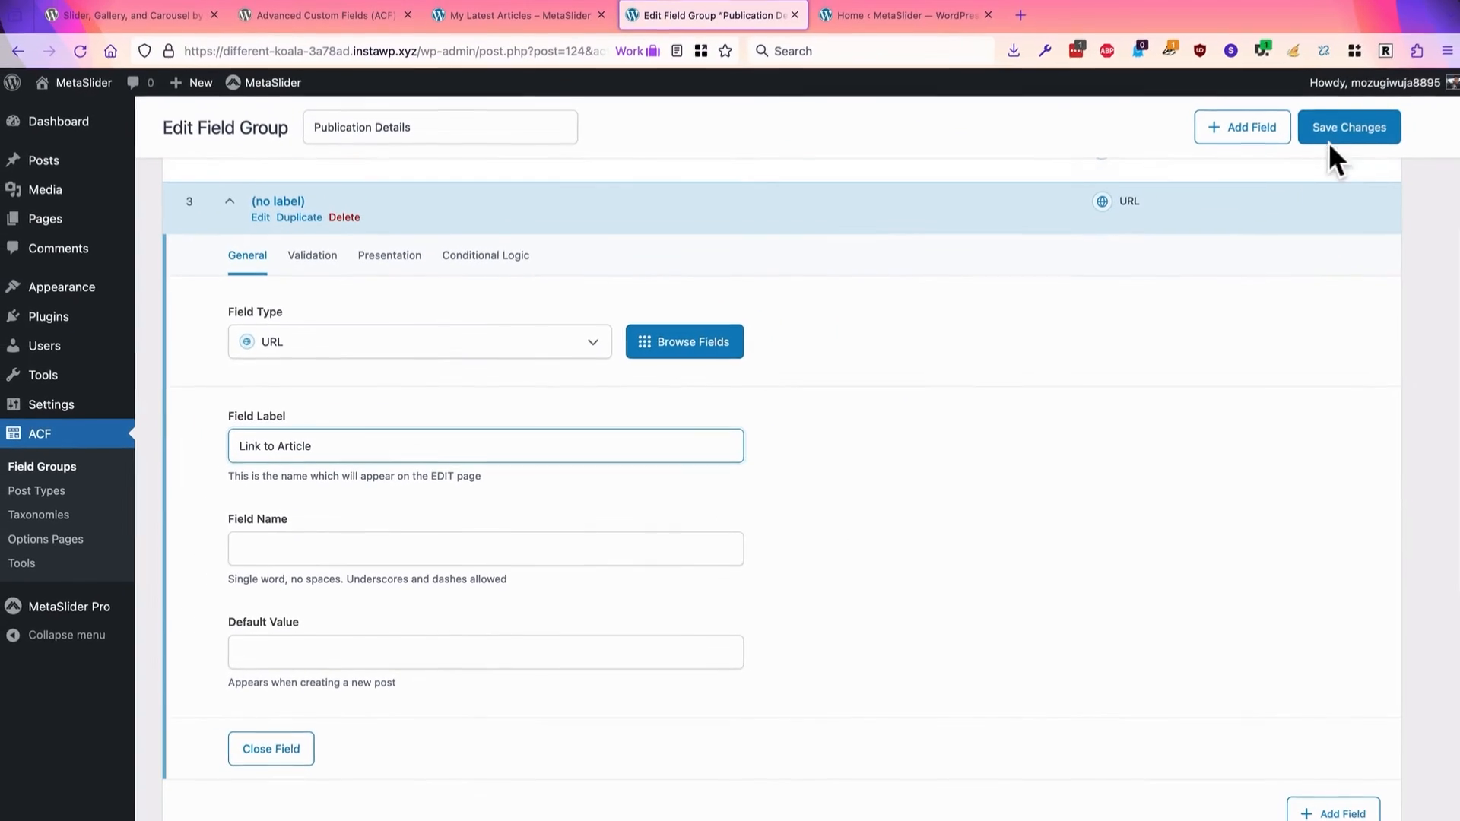
{"action": "left_click", "coordinate": [1332, 144]}
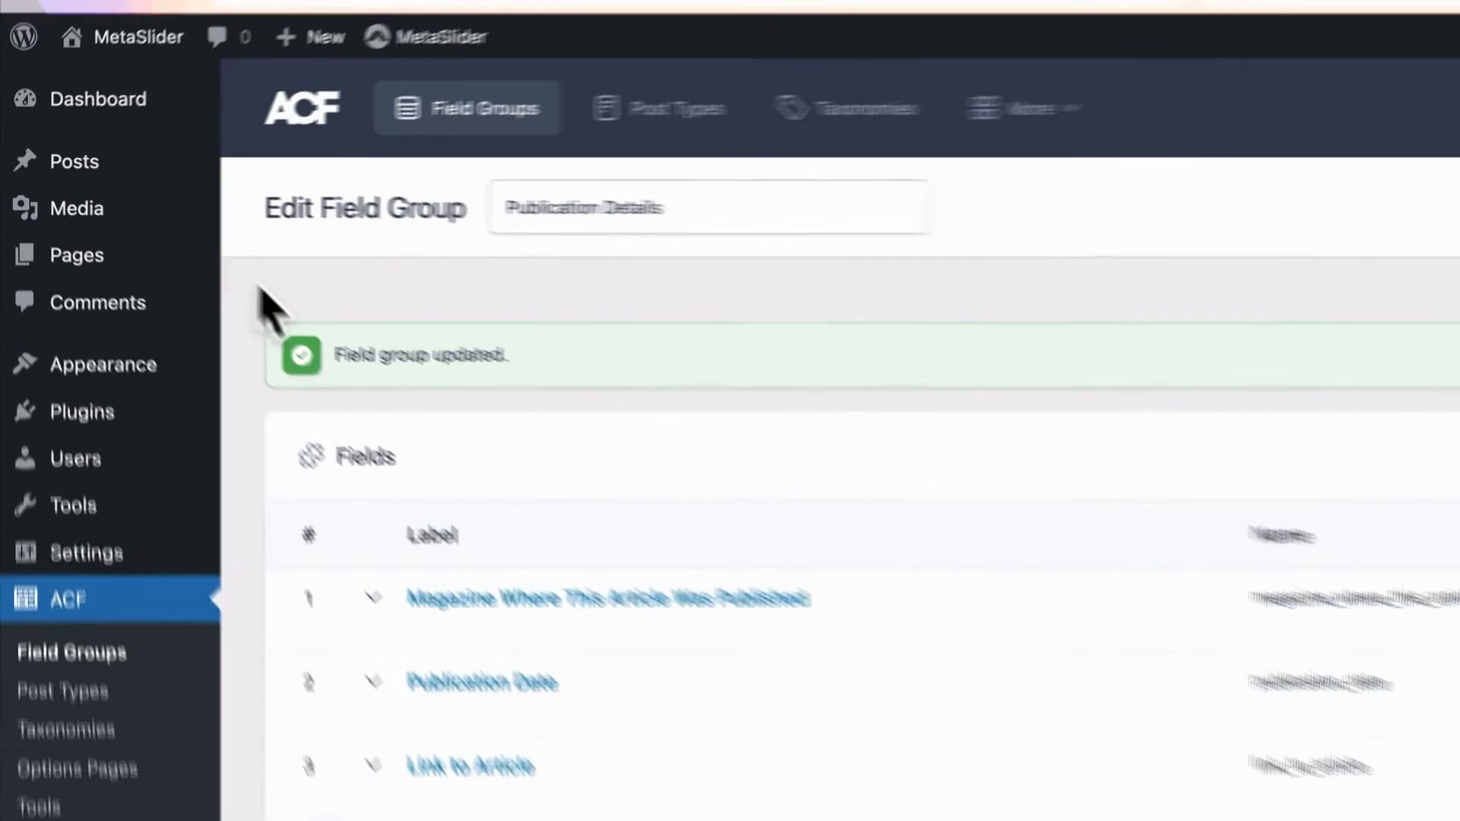
Step: Enter the article's web address in the Link to Article field of the How to Buy Great Coffee Beans post and update it
{"action": "left_click", "coordinate": [87, 178]}
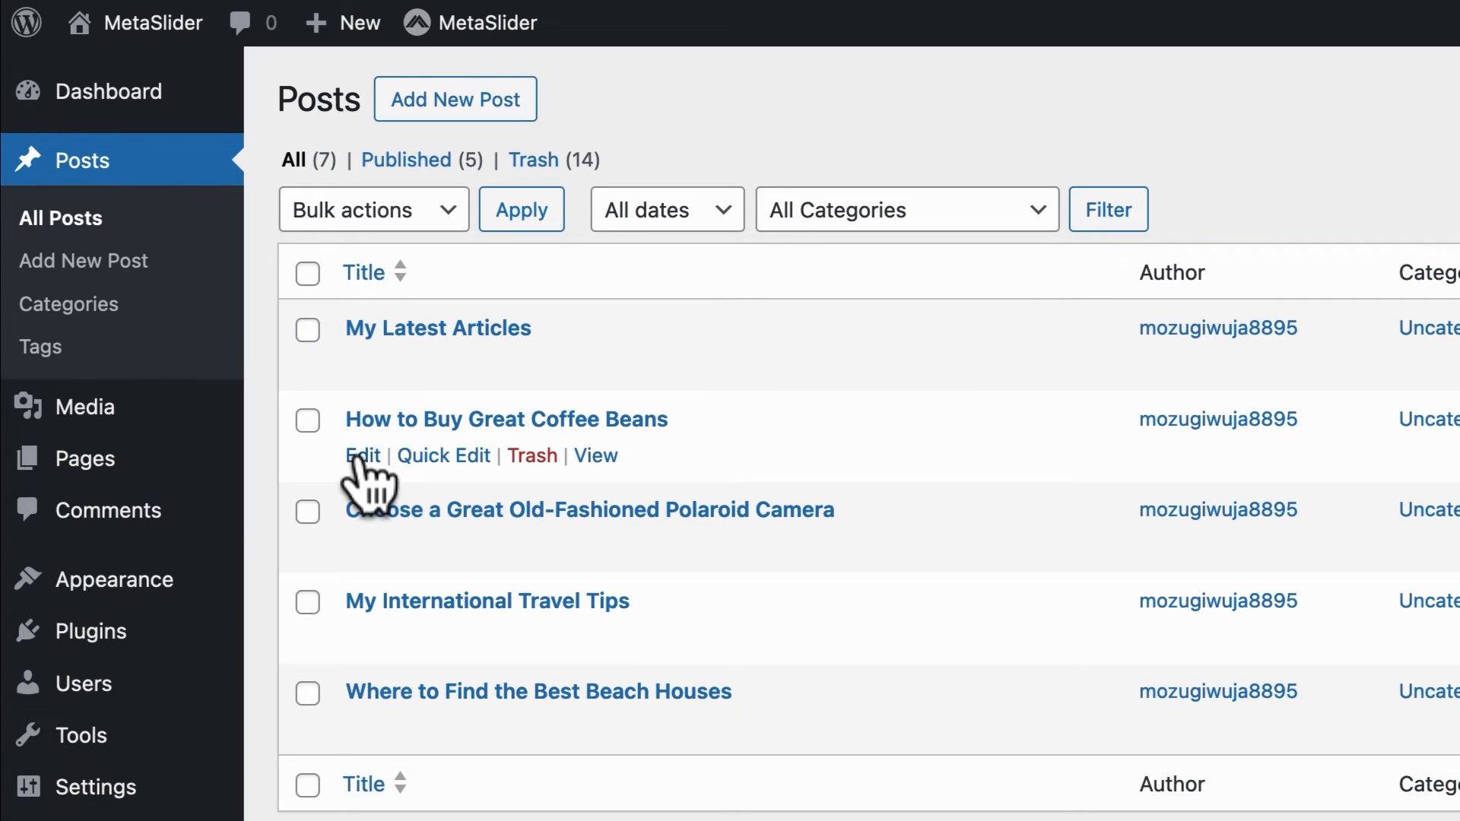
{"action": "left_click", "coordinate": [362, 455]}
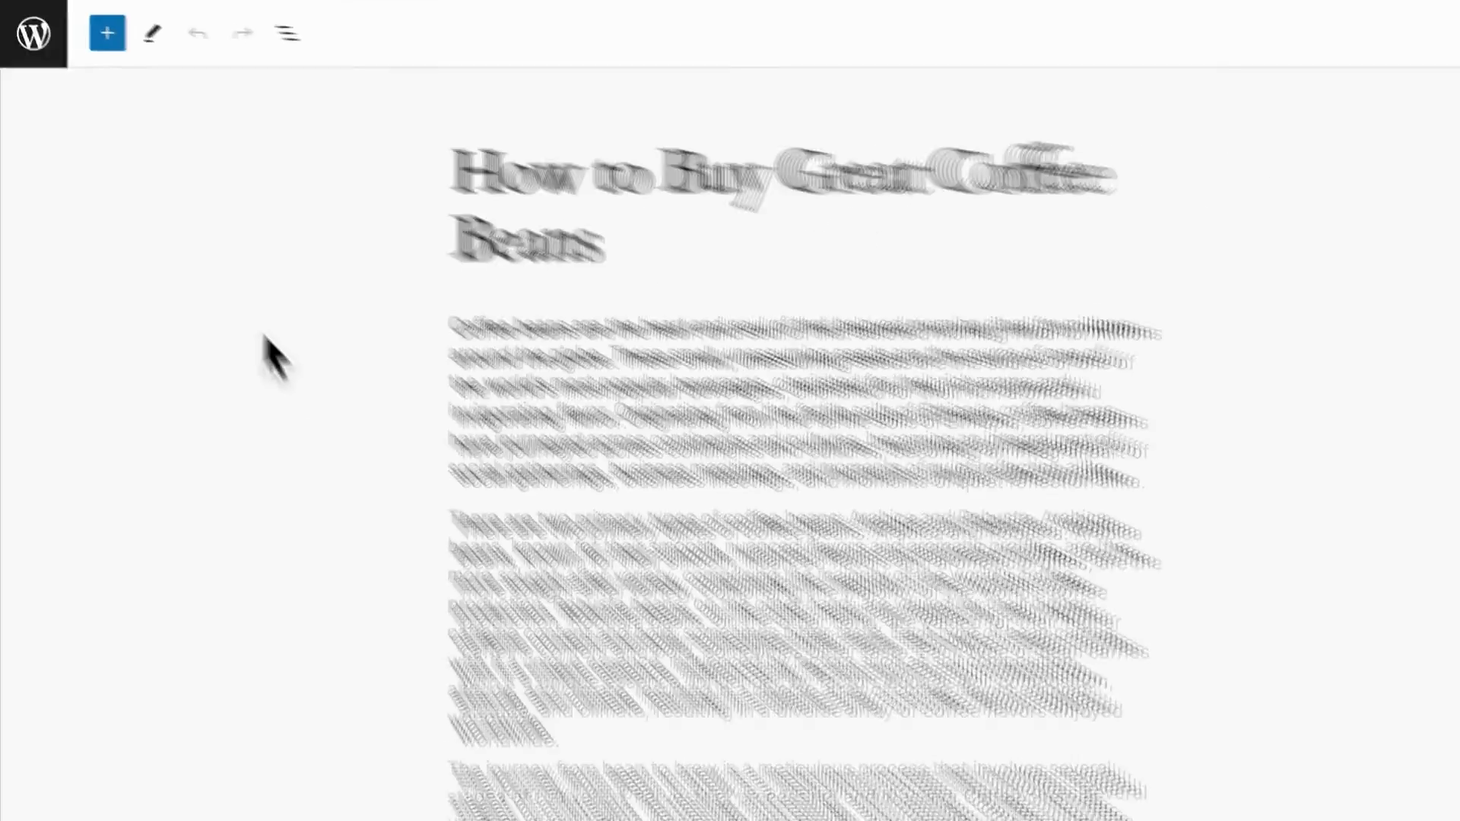
{"action": "scroll", "coordinate": [260, 490], "scroll_direction": "down", "scroll_amount": 10}
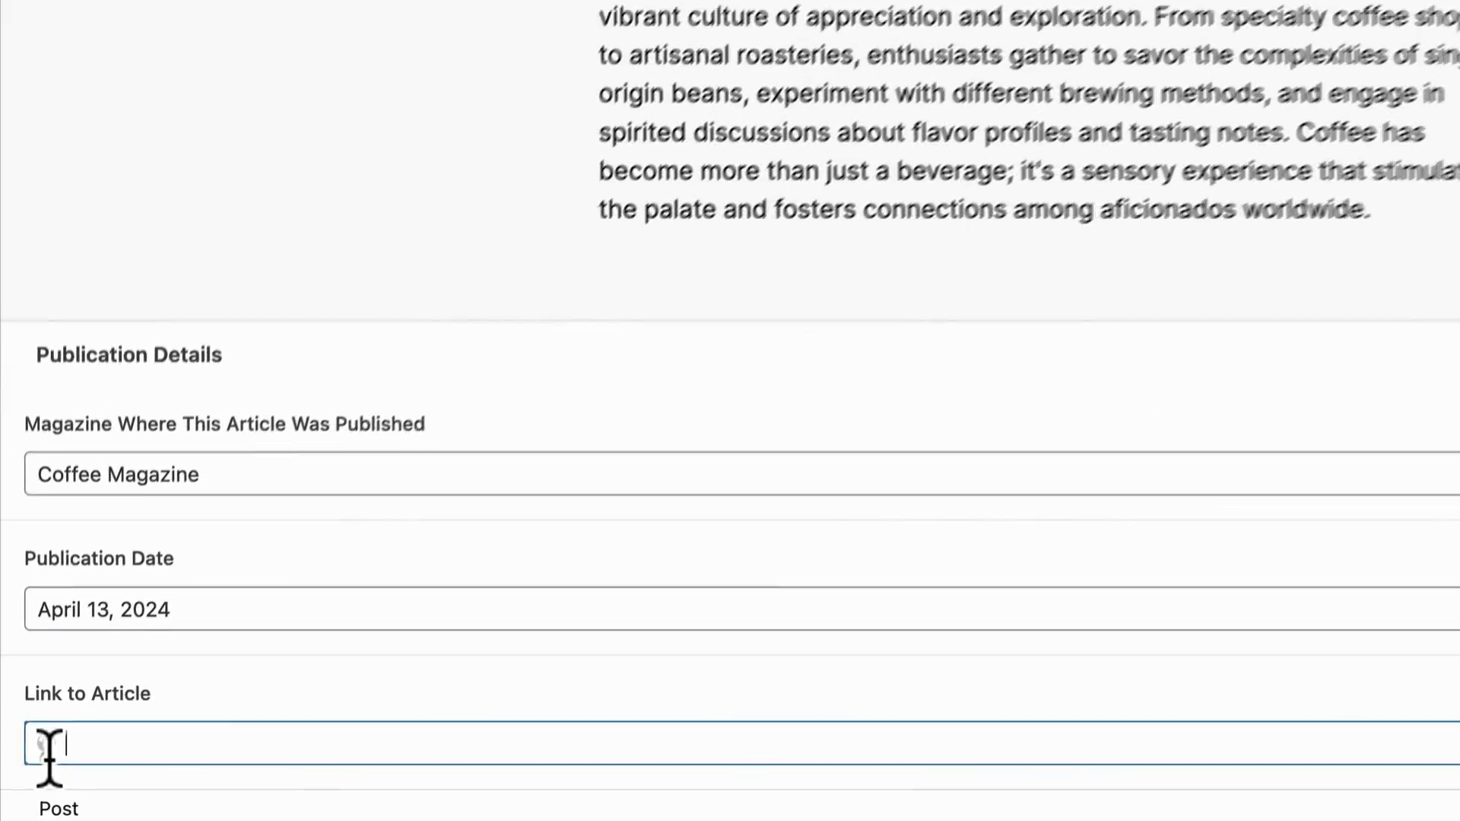
{"action": "left_click", "coordinate": [27, 795]}
{"action": "type", "text": "ht"}
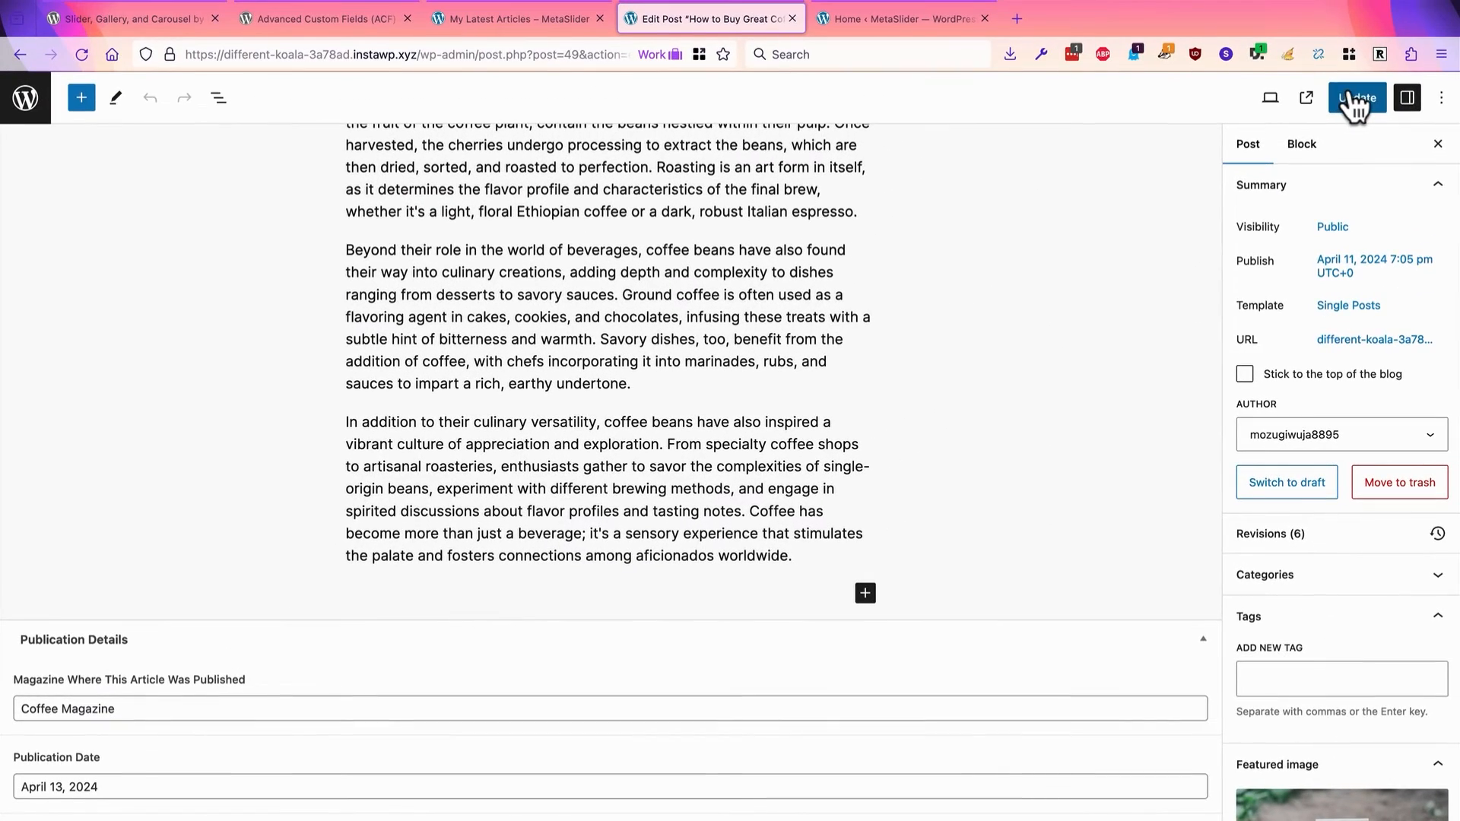
{"action": "left_click", "coordinate": [1351, 91]}
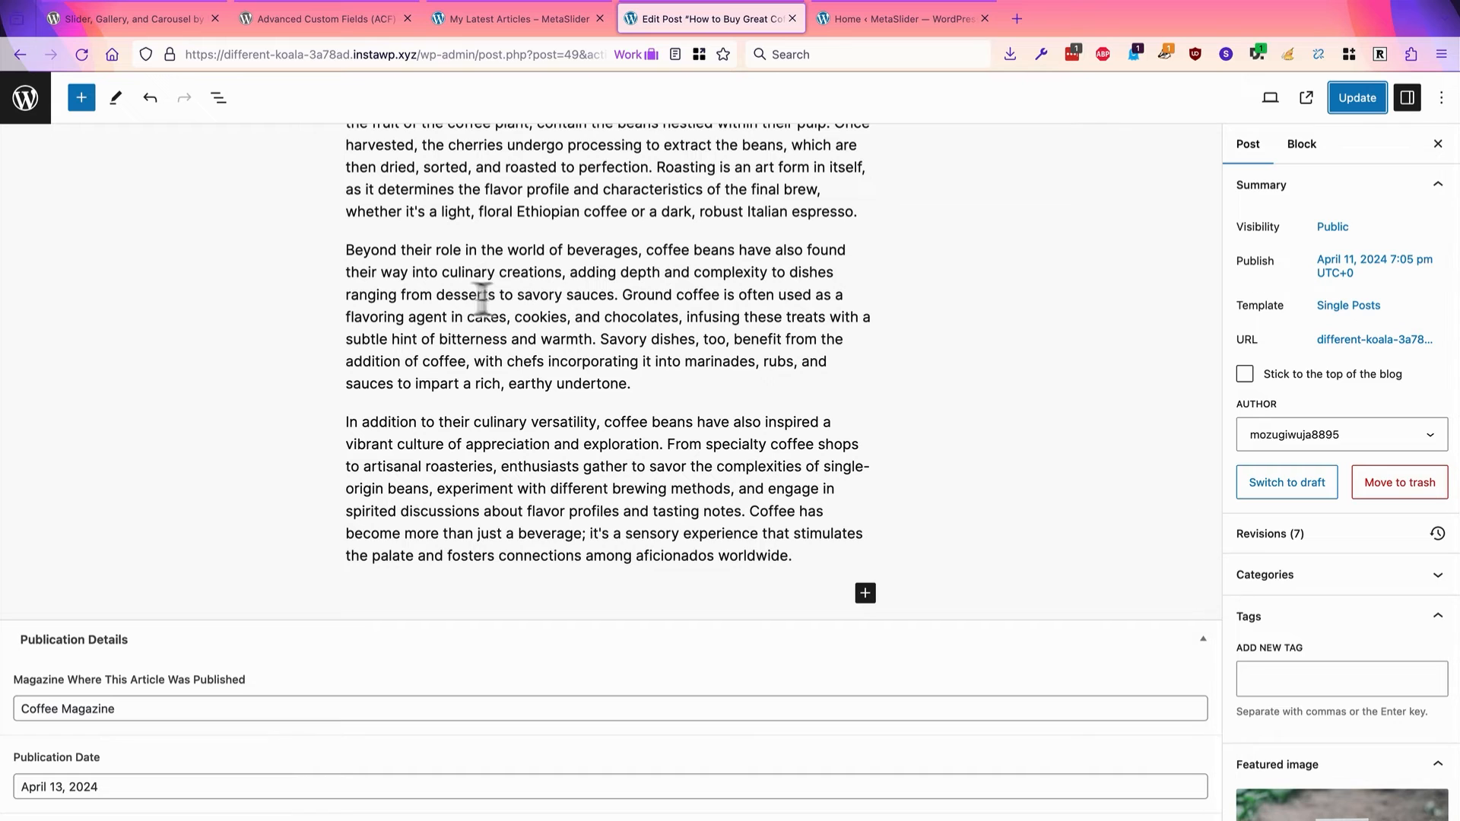
Step: Leave the post editor and open the MetaSlider slideshow created on April 13, 2024 for editing
{"action": "left_click", "coordinate": [36, 108]}
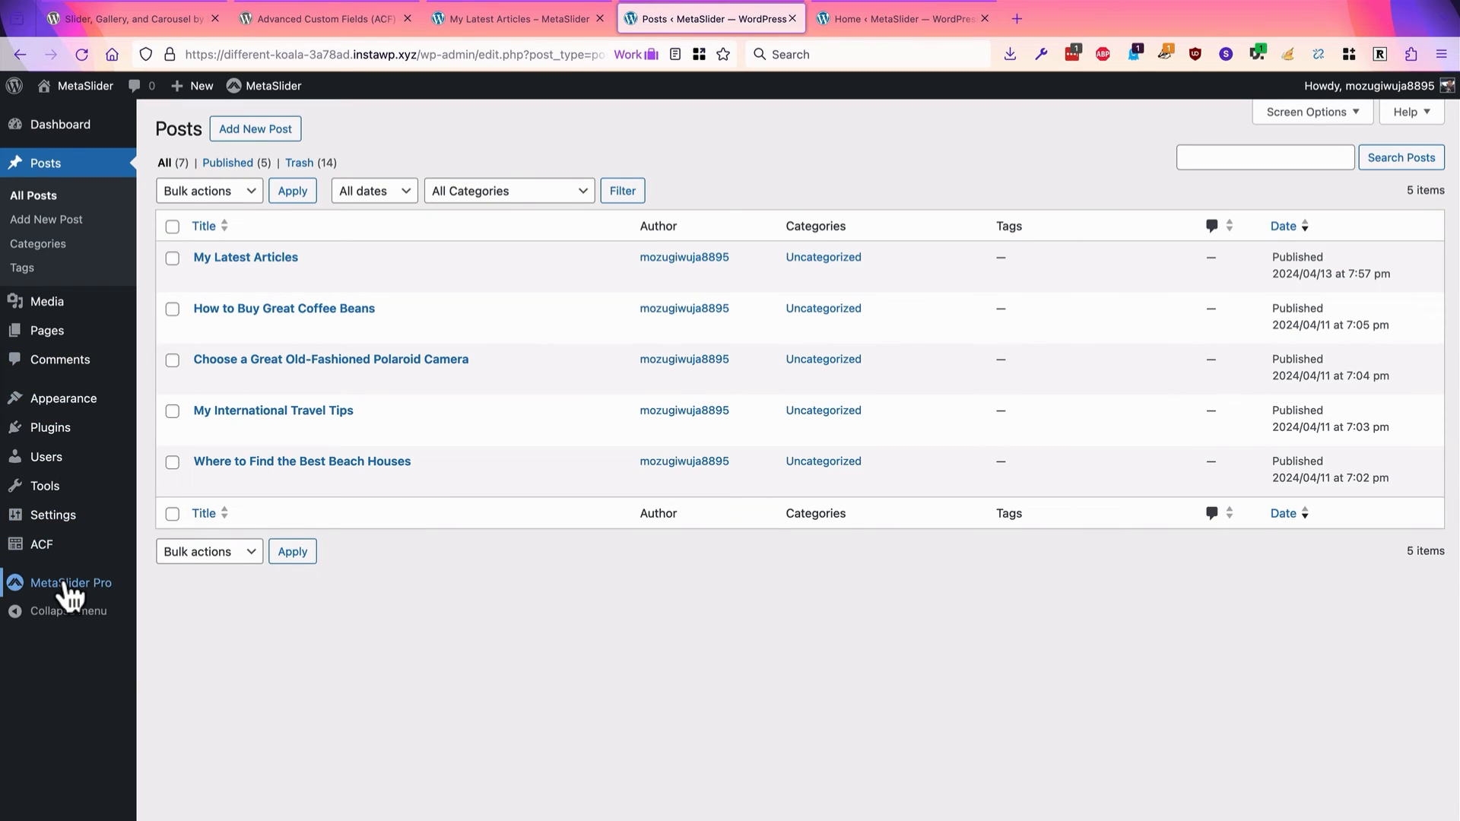
{"action": "mouse_move", "coordinate": [65, 585]}
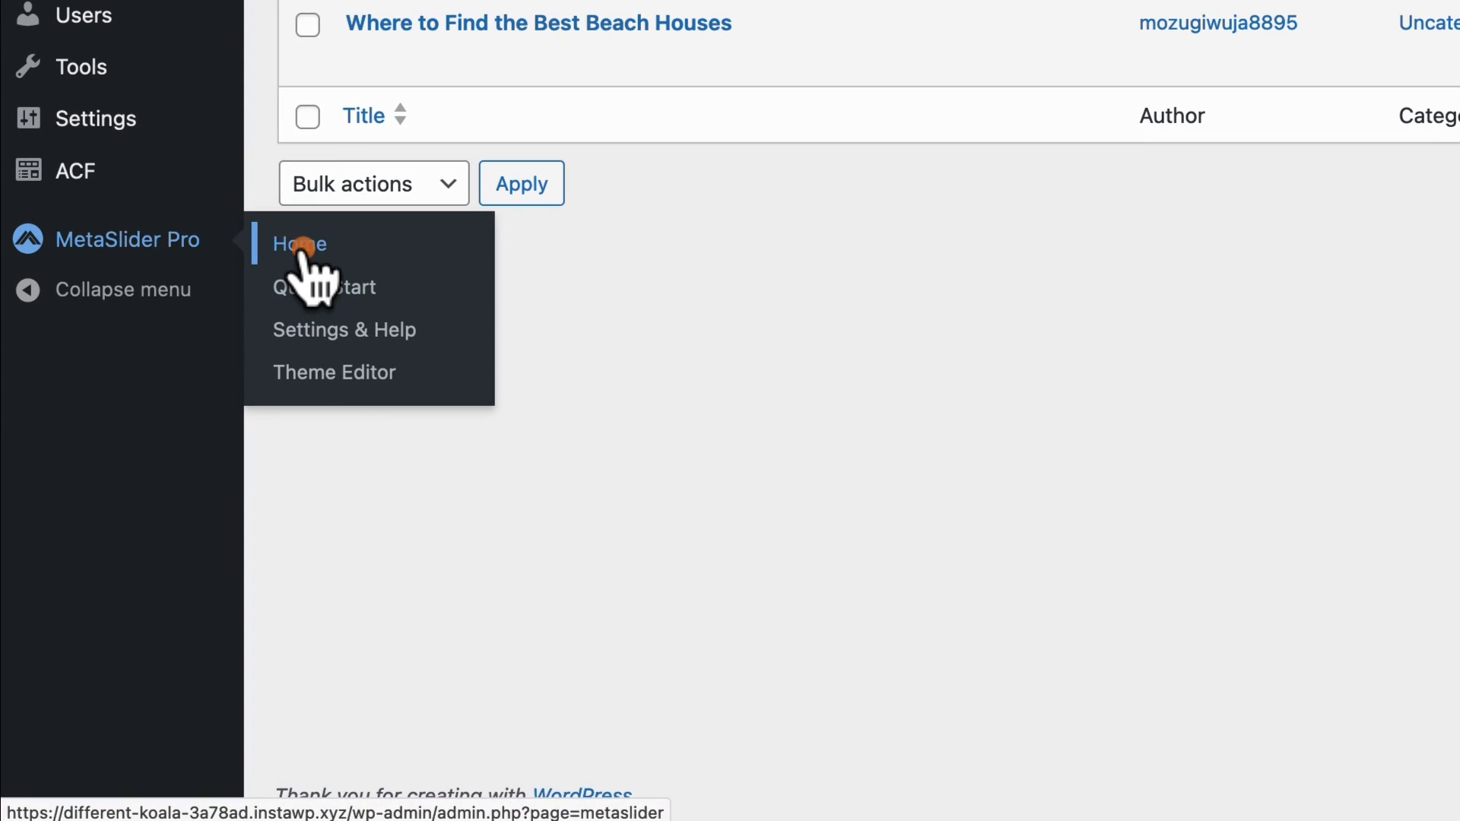
{"action": "left_click", "coordinate": [280, 301]}
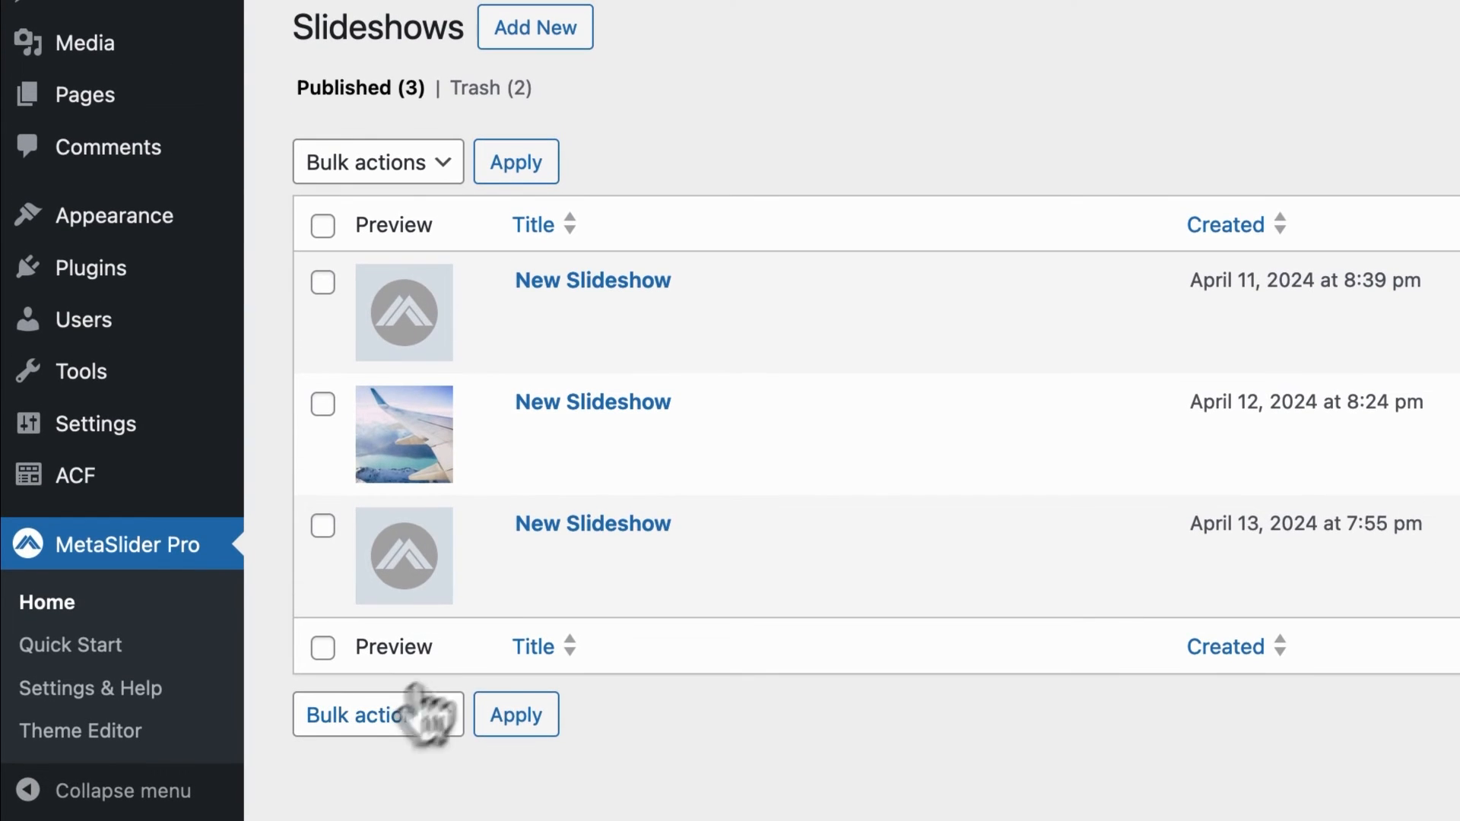
{"action": "mouse_move", "coordinate": [512, 594]}
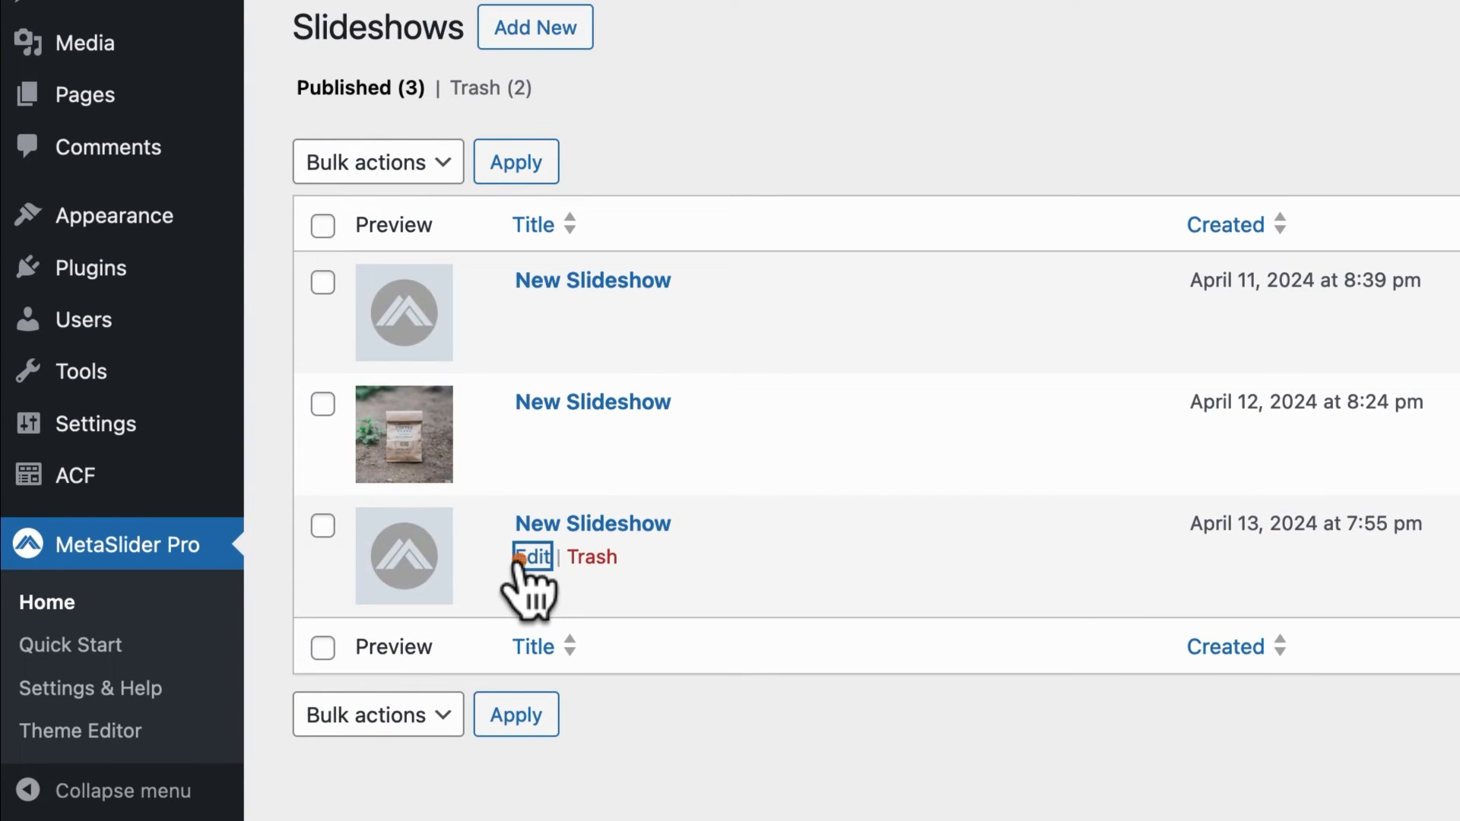
{"action": "left_click", "coordinate": [521, 557]}
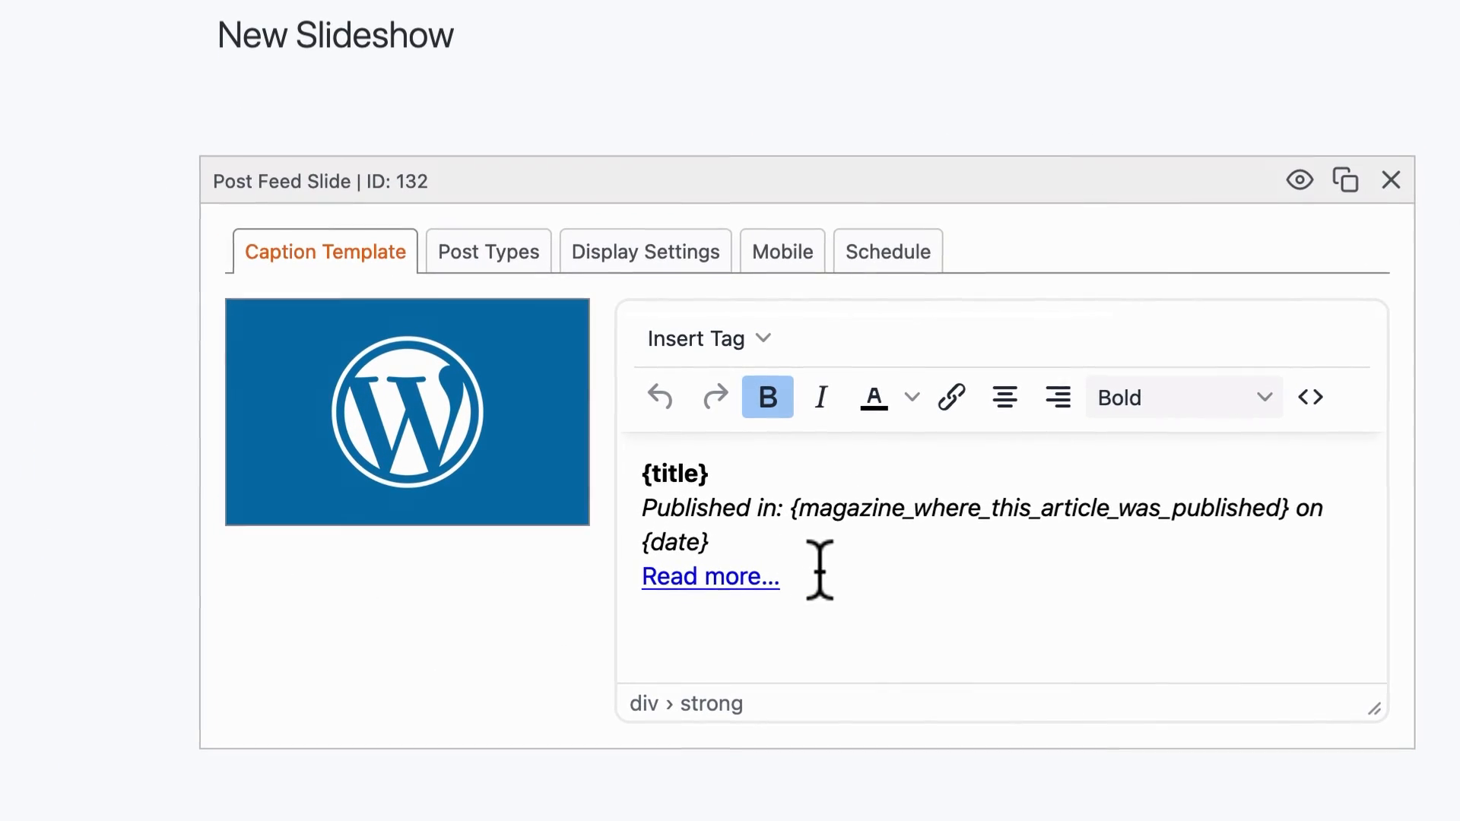
Step: Replace the Read more... link in the post feed slide's caption template with the link_to_article tag
{"action": "triple_click", "coordinate": [784, 580]}
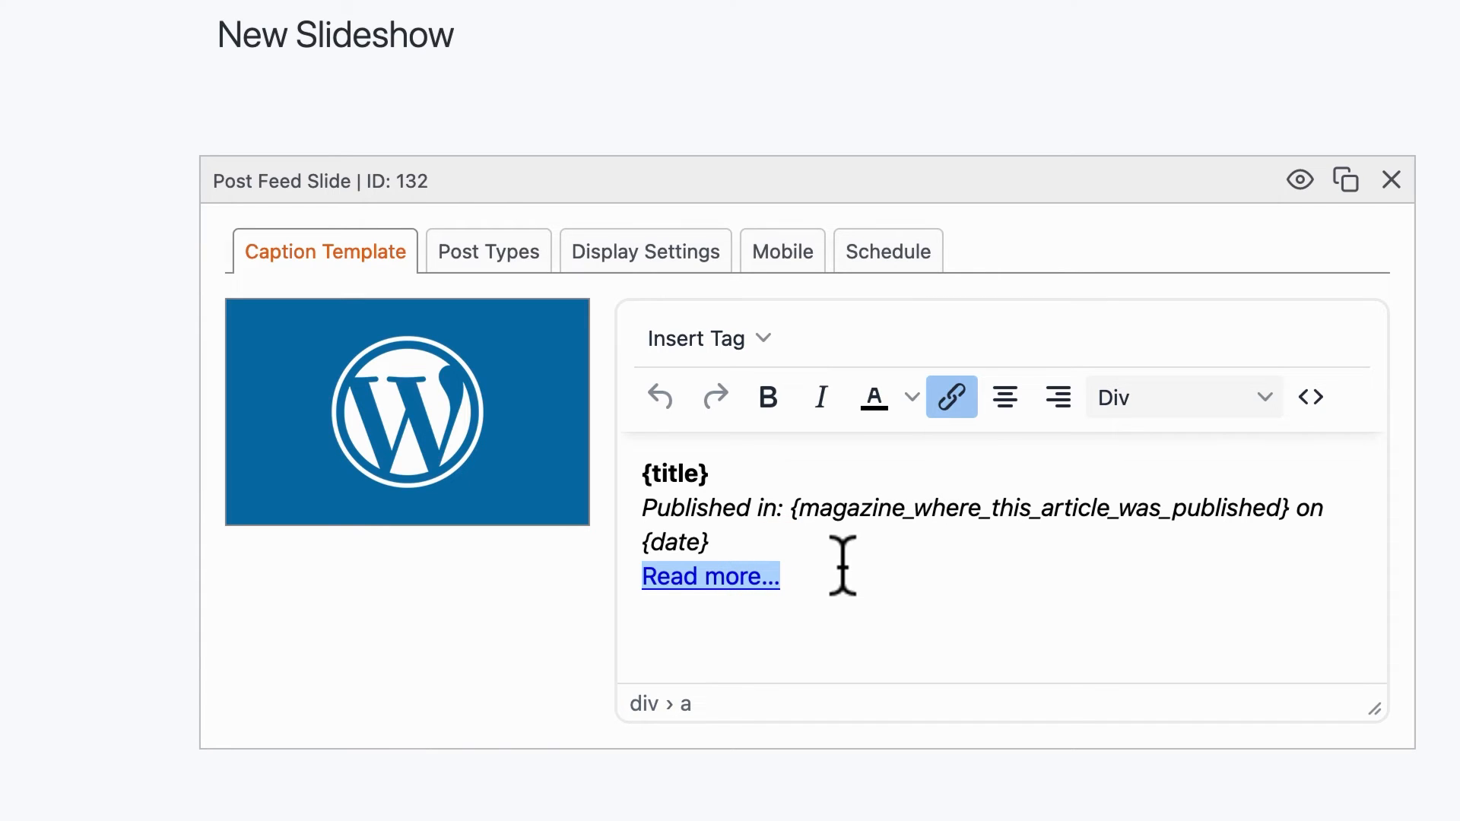
{"action": "key", "text": "BackSpace"}
{"action": "key", "text": "BackSpace"}
{"action": "key", "text": "BackSpace"}
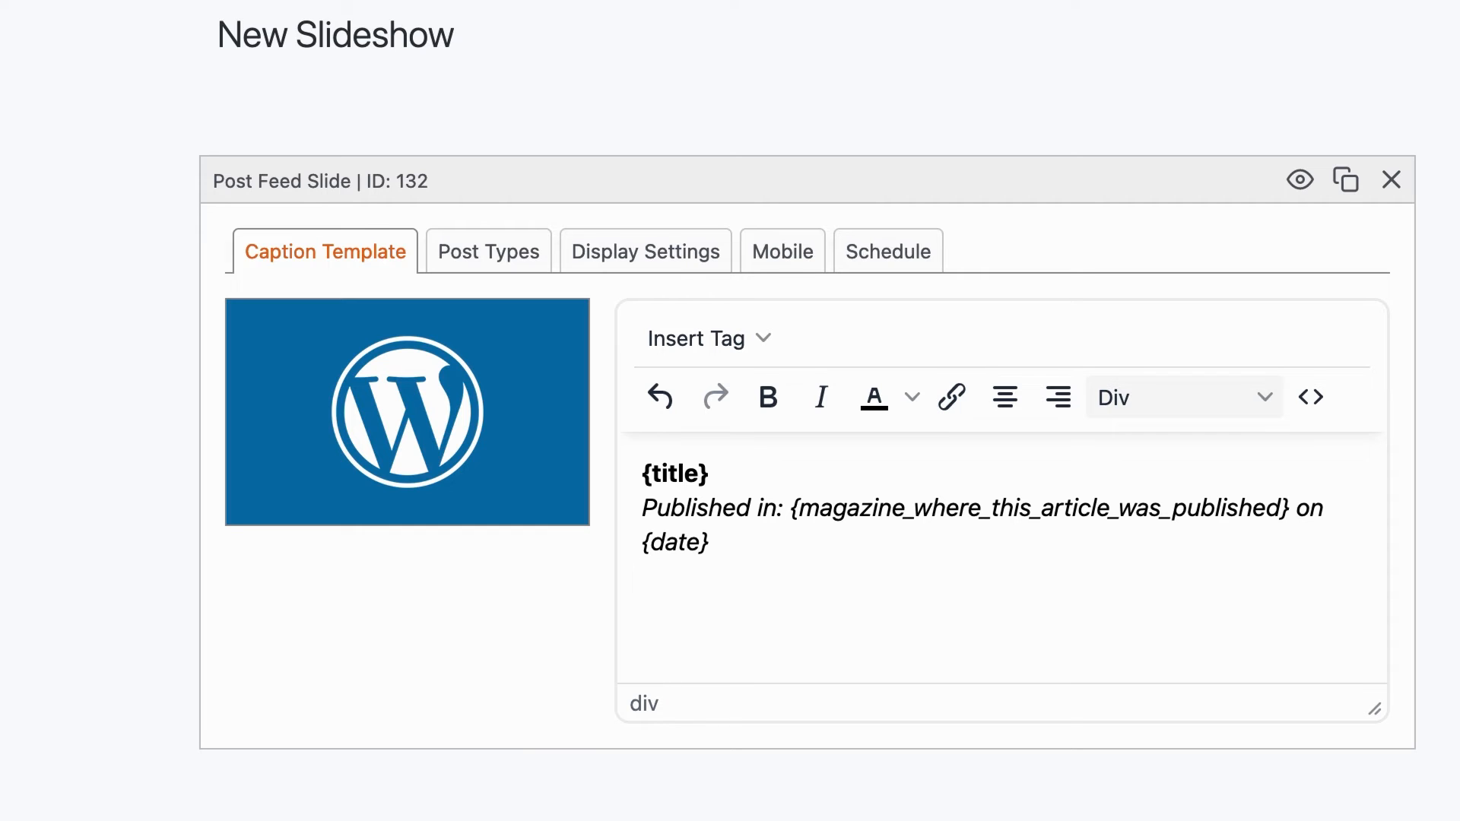
{"action": "left_click", "coordinate": [698, 349]}
{"action": "scroll", "coordinate": [723, 555], "scroll_direction": "down", "scroll_amount": 5}
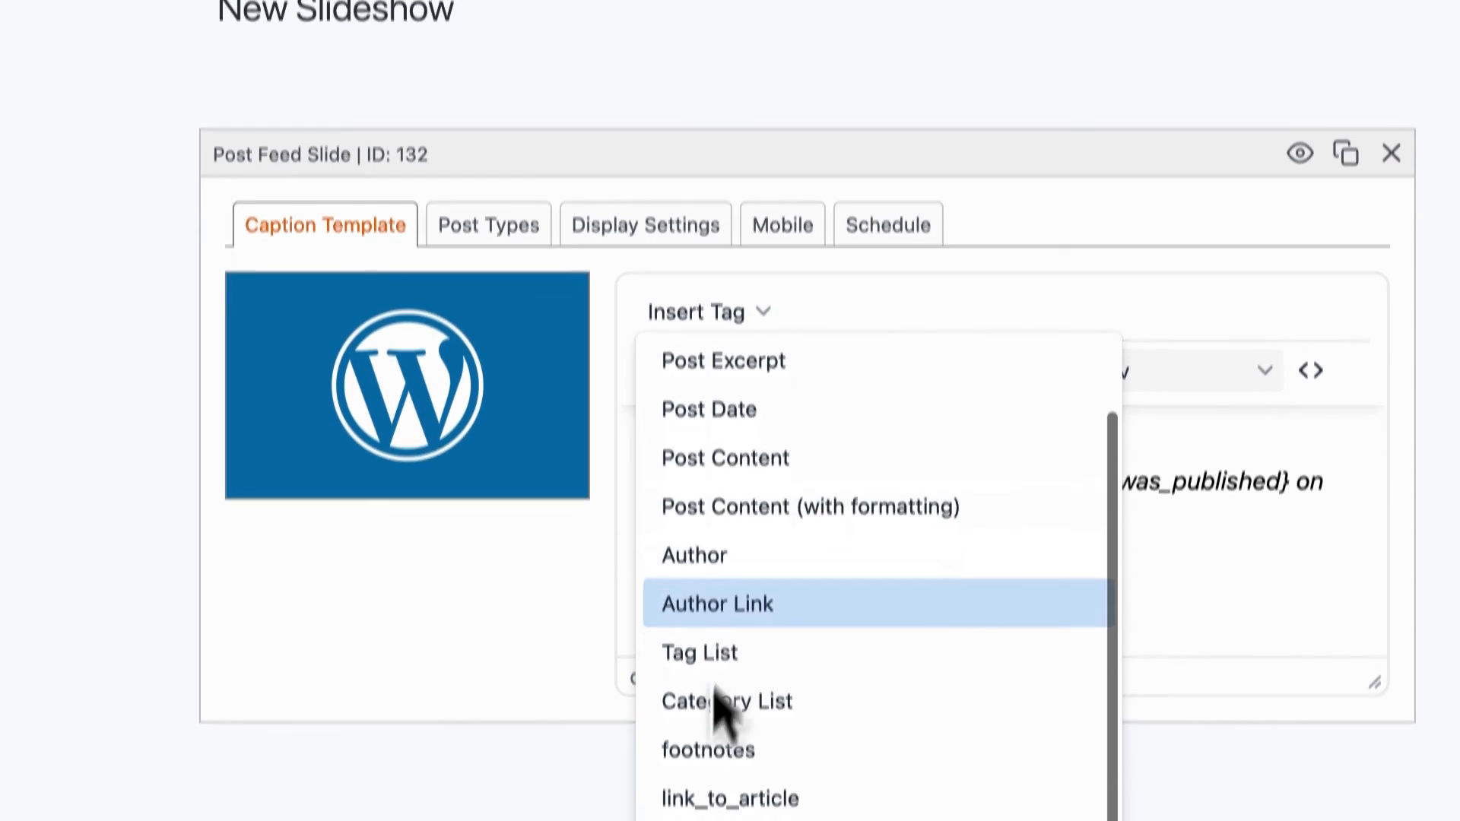
{"action": "left_click", "coordinate": [698, 668]}
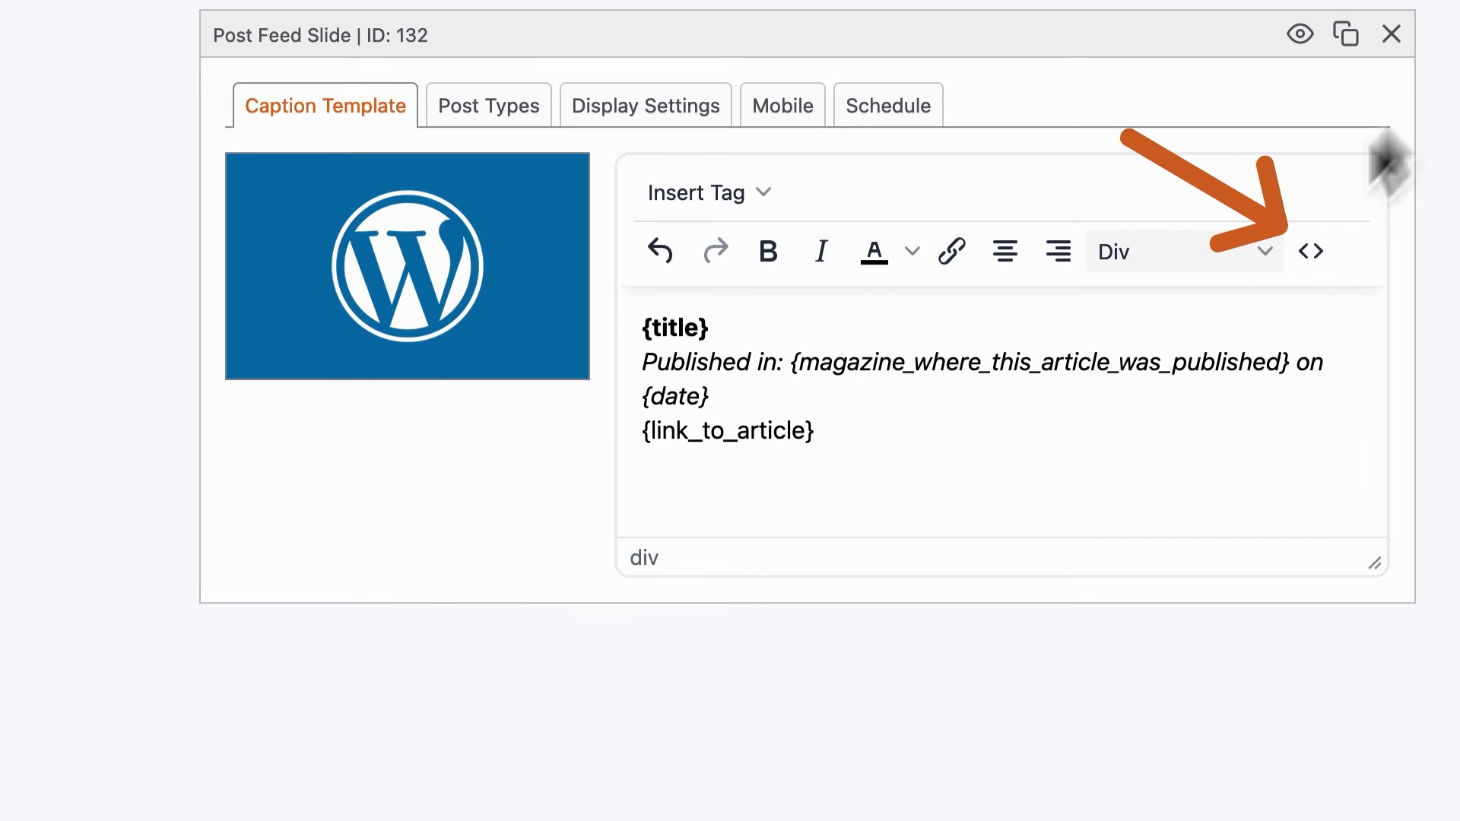
Step: In the caption template's source code, put the {link_to_article} tag on its own line with blank lines around it
{"action": "left_click", "coordinate": [1312, 252]}
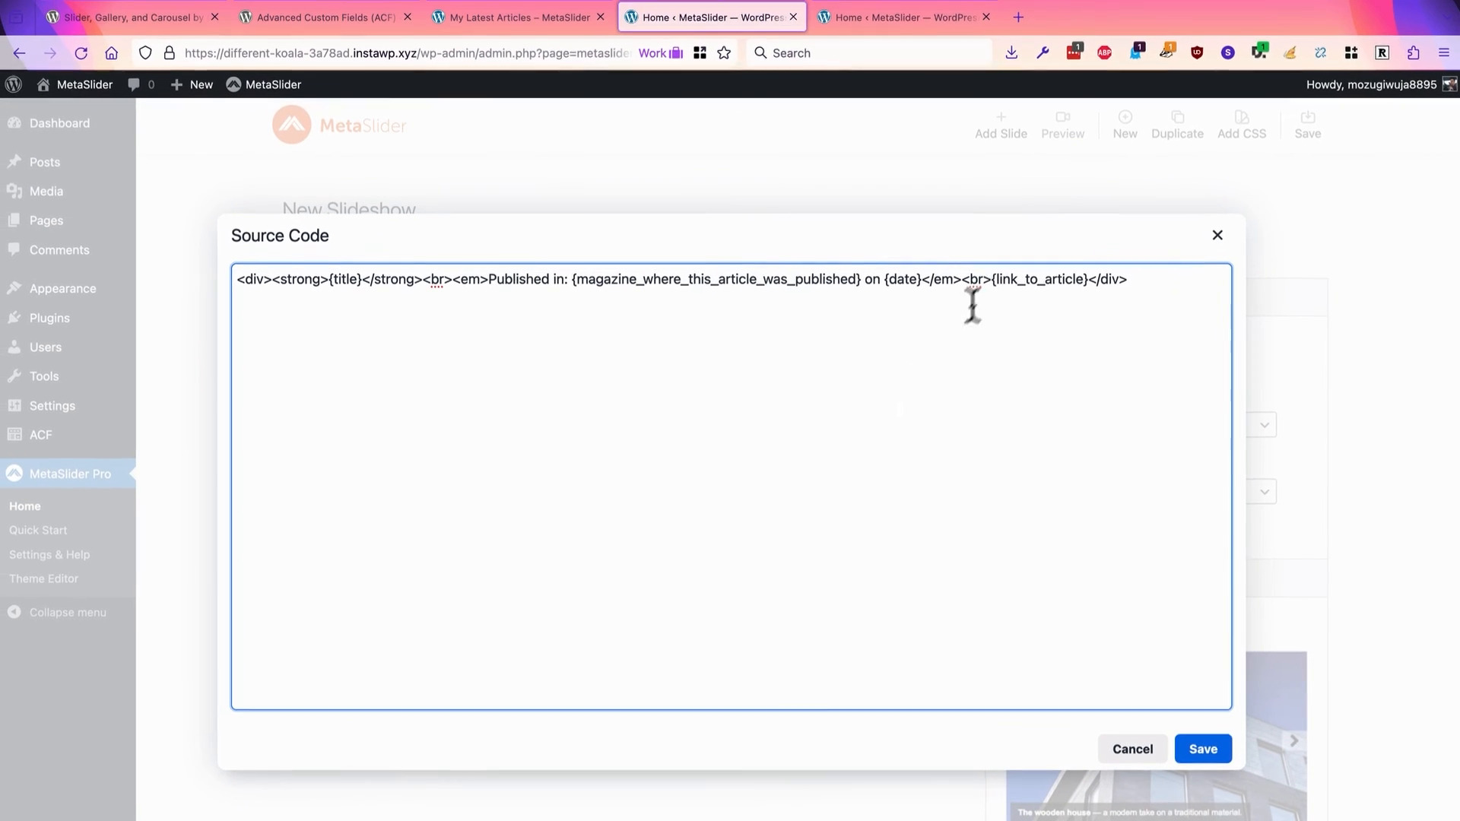
{"action": "left_click", "coordinate": [992, 280]}
{"action": "key", "text": "Return"}
{"action": "key", "text": "Return"}
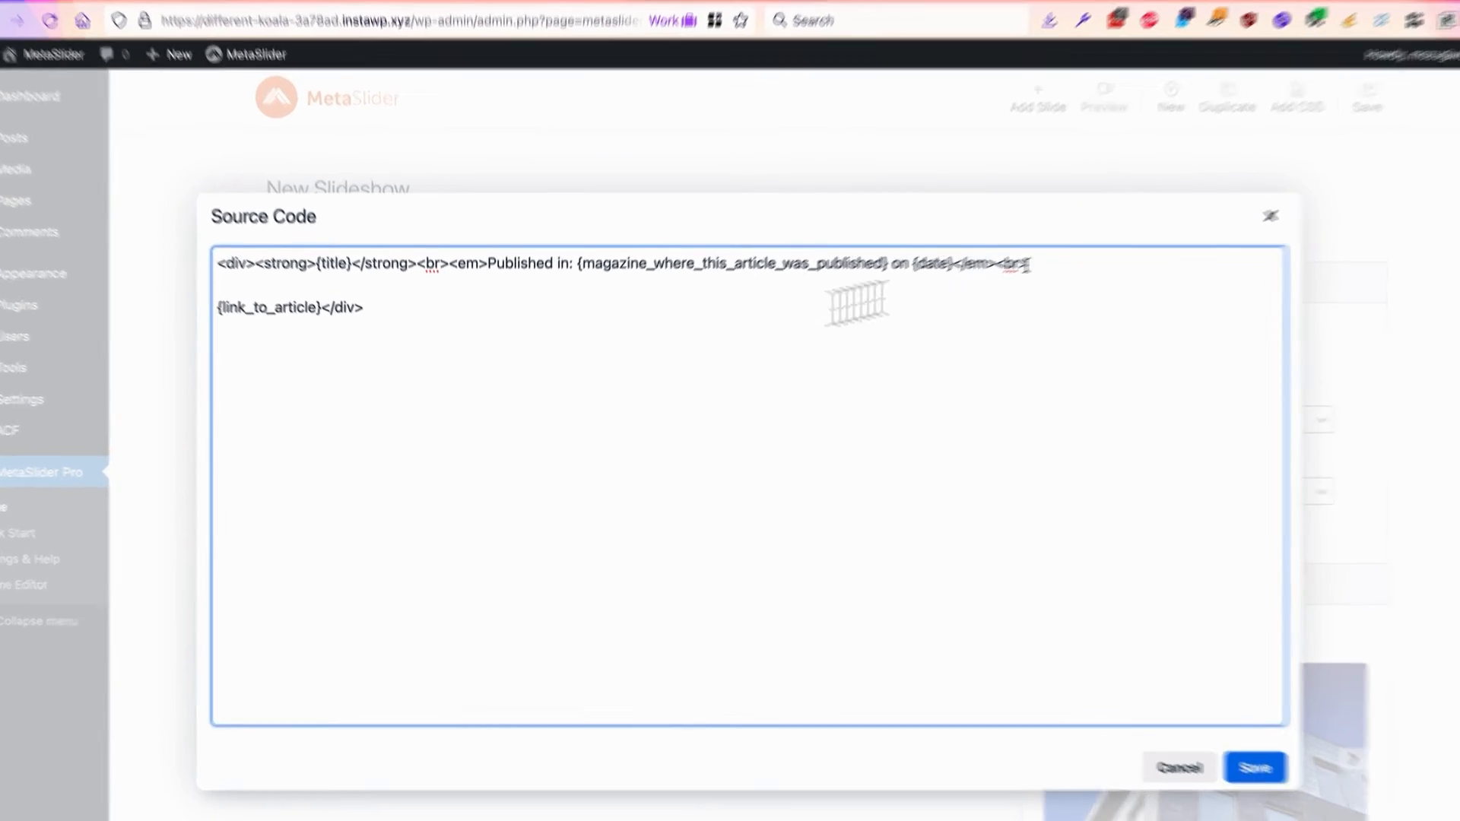
{"action": "left_click", "coordinate": [322, 308]}
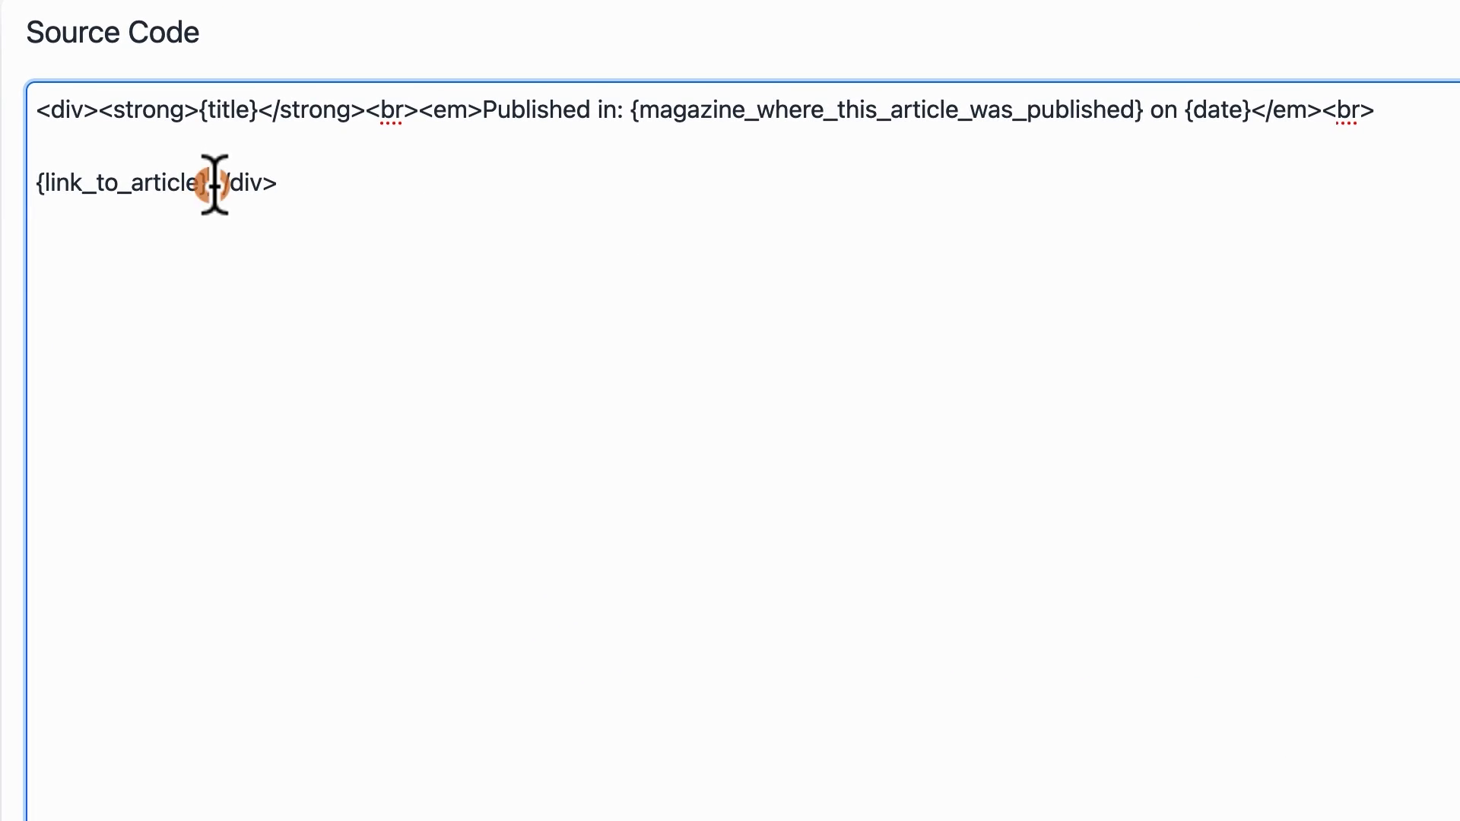
{"action": "key", "text": "Return"}
{"action": "key", "text": "Return"}
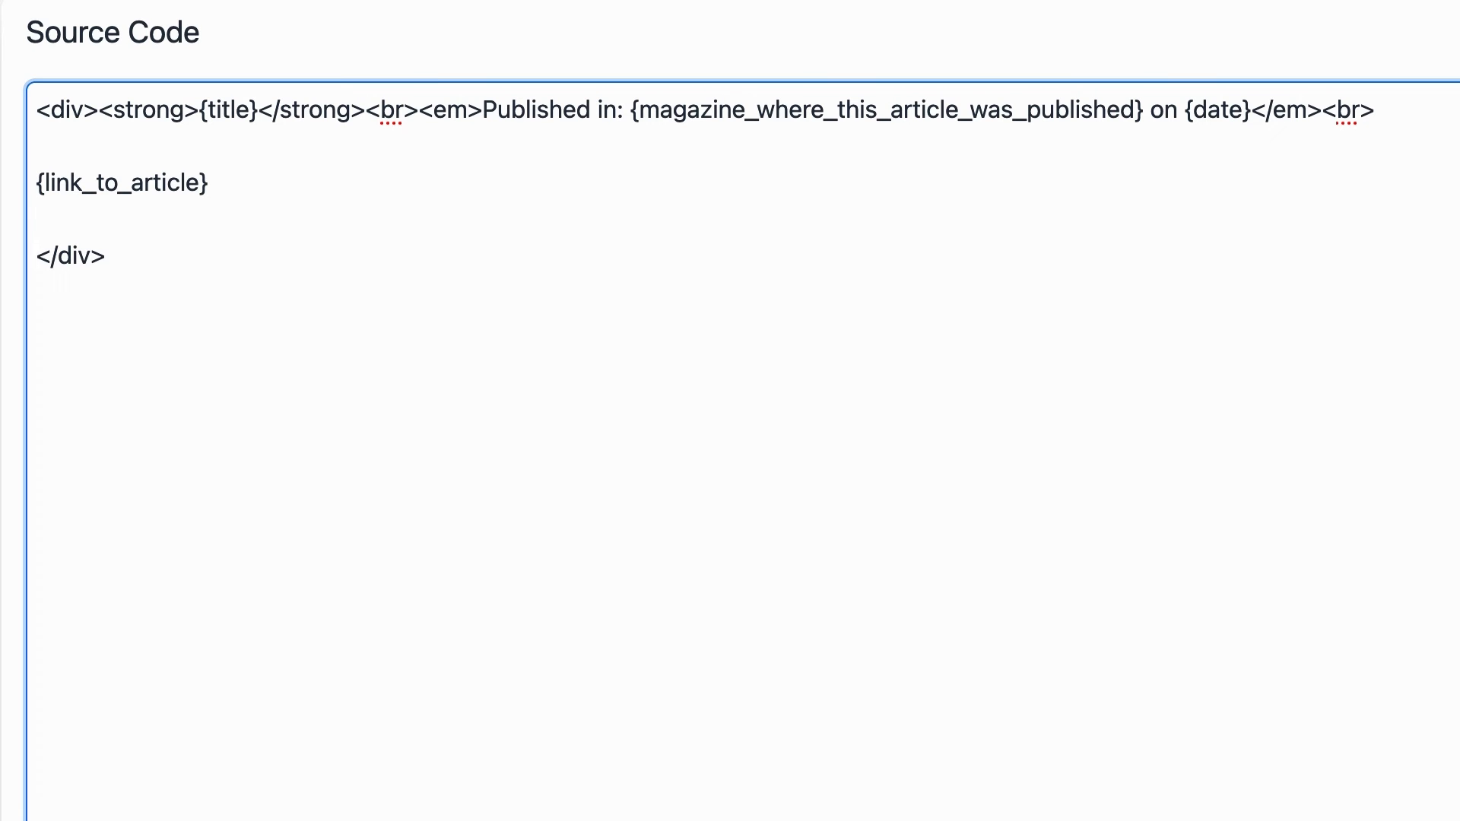
Step: Turn the tag into <a href="{link_to_article}">Read the article</a>, then save the source code and the slideshow
{"action": "type", "text": "<a hre"}
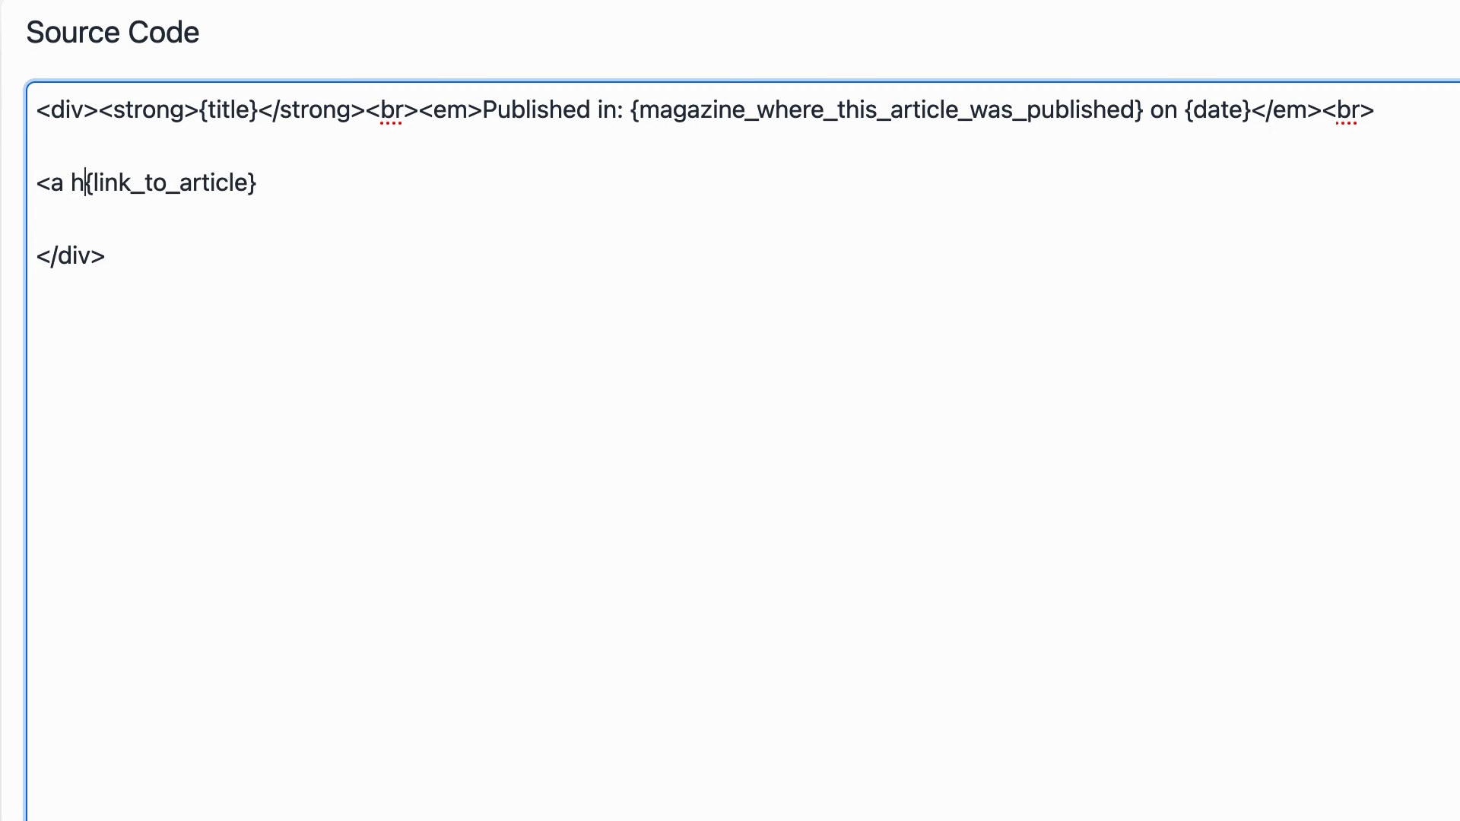
{"action": "type", "text": "f="}
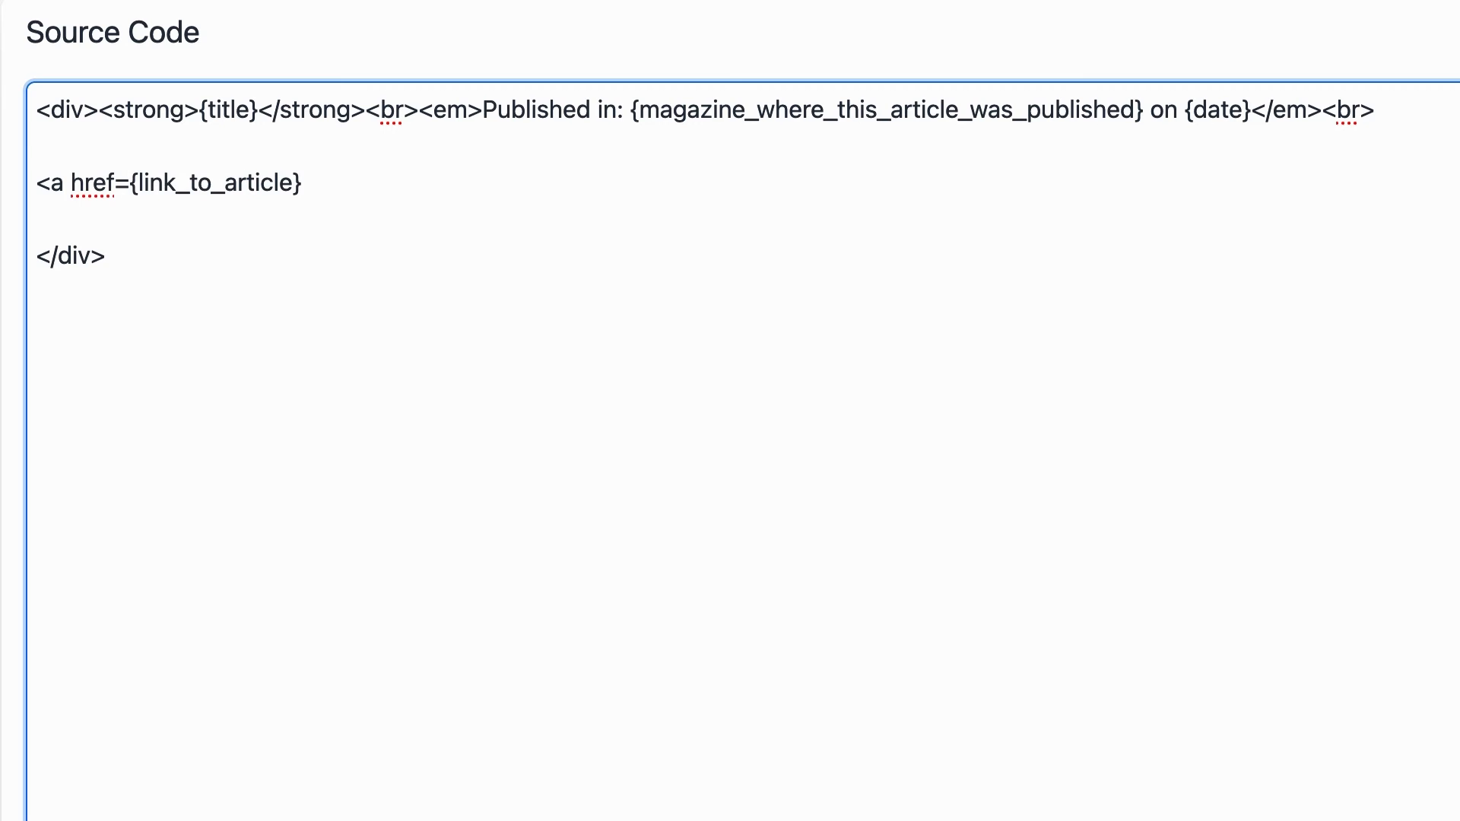
{"action": "type", "text": "\""}
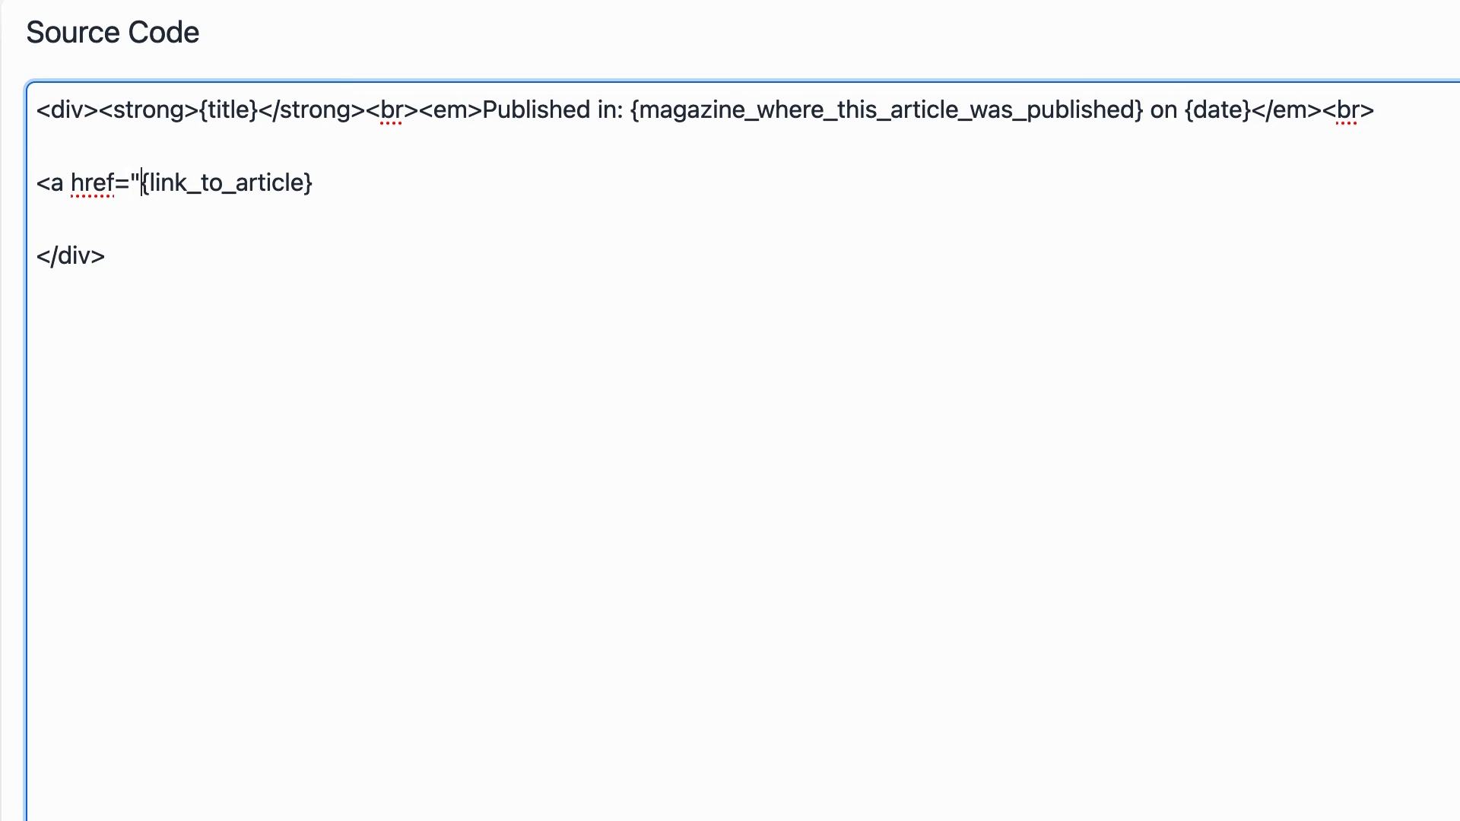
{"action": "left_click", "coordinate": [423, 176]}
{"action": "type", "text": "\">Read the article</a>"}
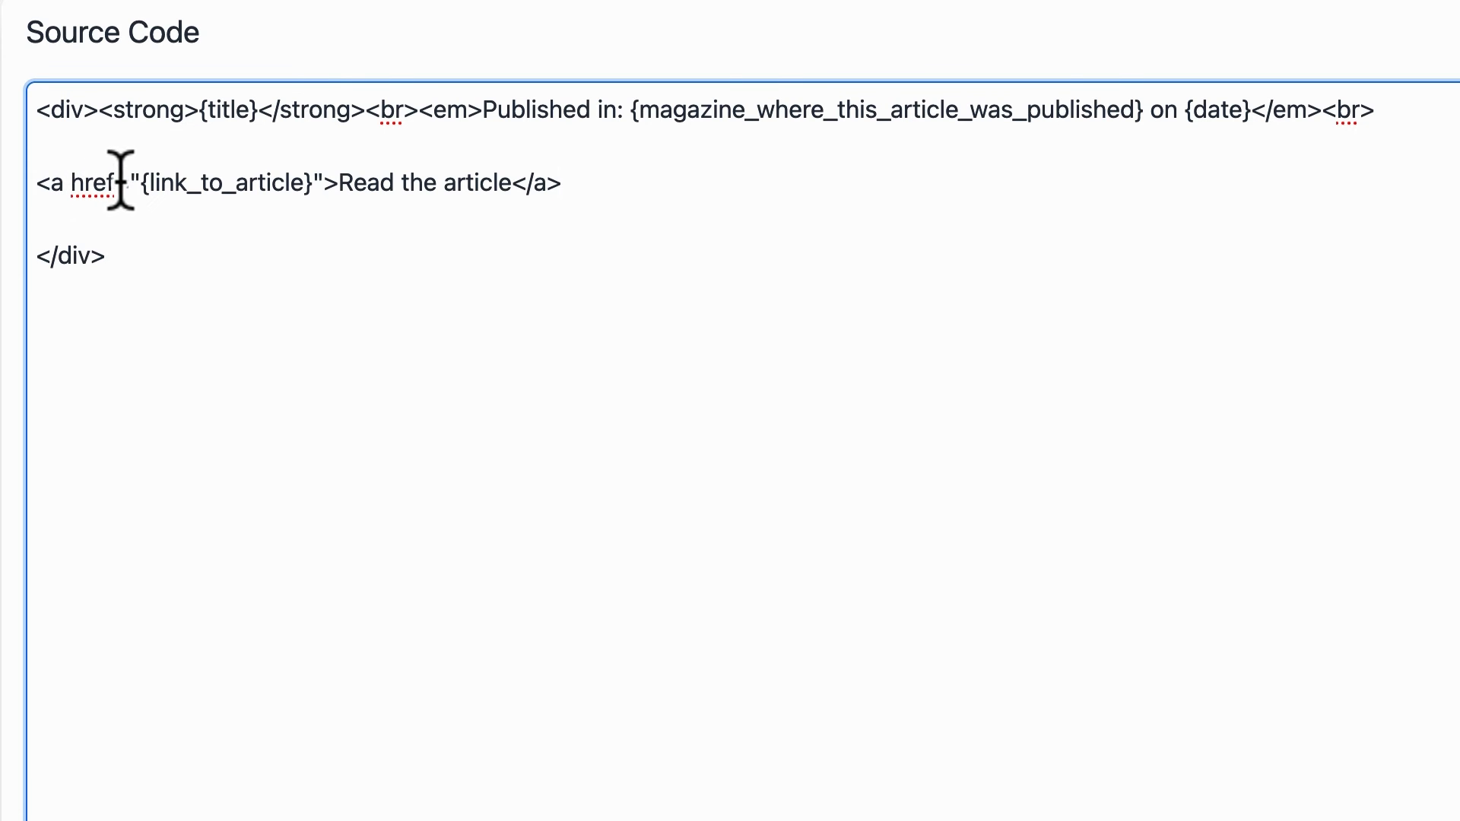
{"action": "left_click_drag", "start_coordinate": [143, 181], "coordinate": [309, 182]}
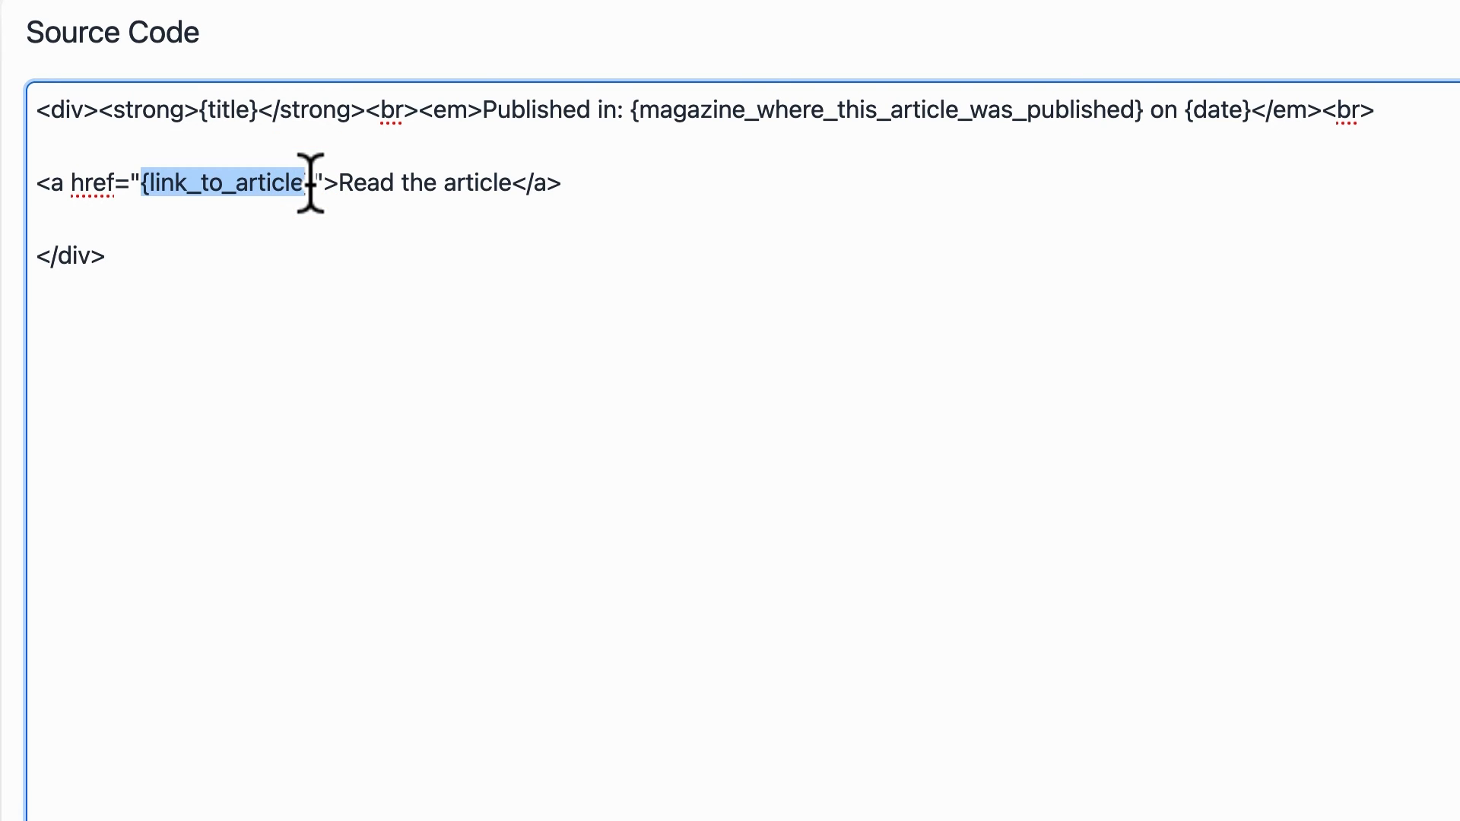
{"action": "left_click_drag", "start_coordinate": [310, 182], "coordinate": [314, 182]}
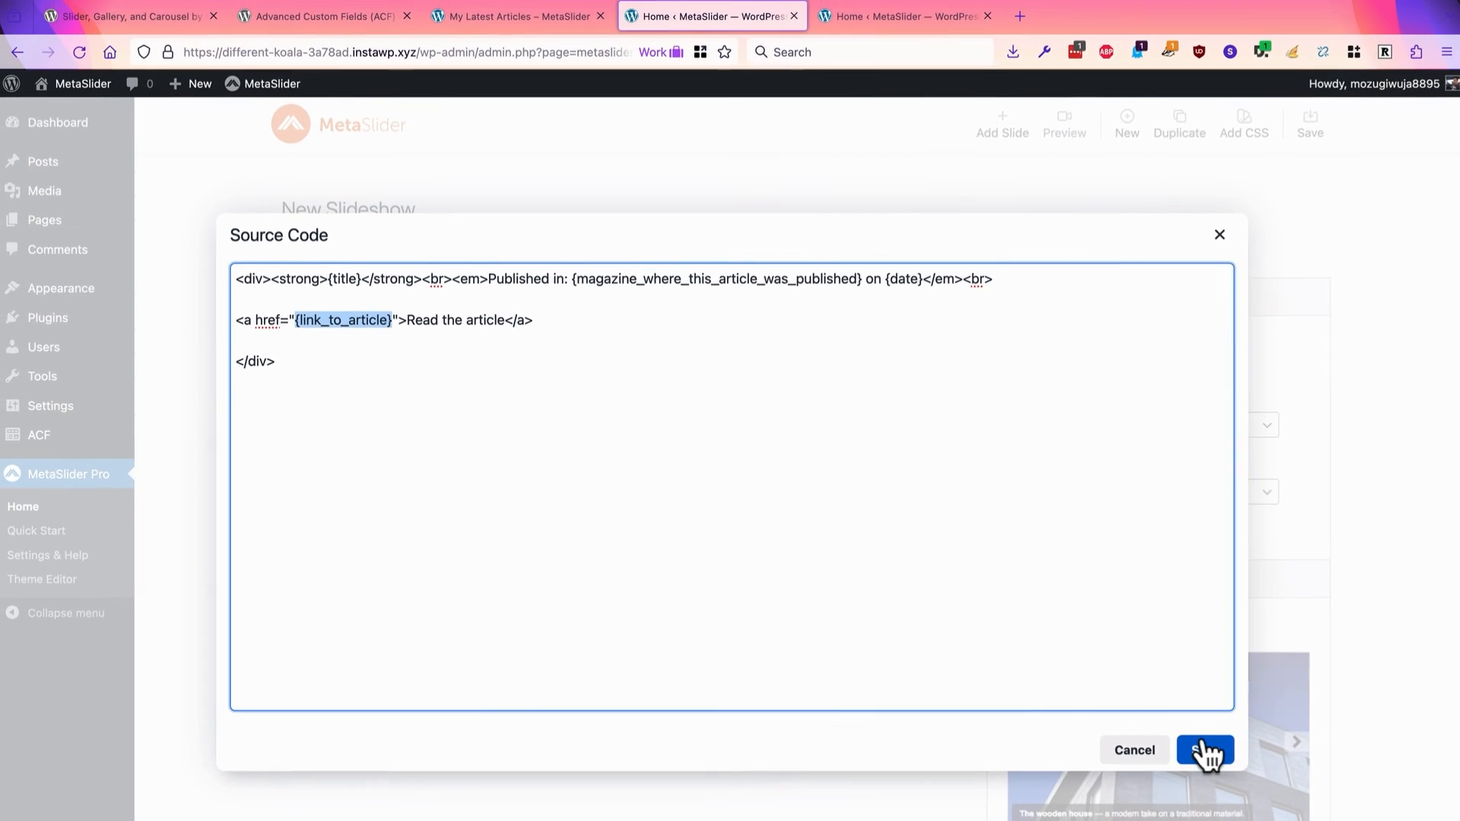
{"action": "left_click", "coordinate": [1206, 751]}
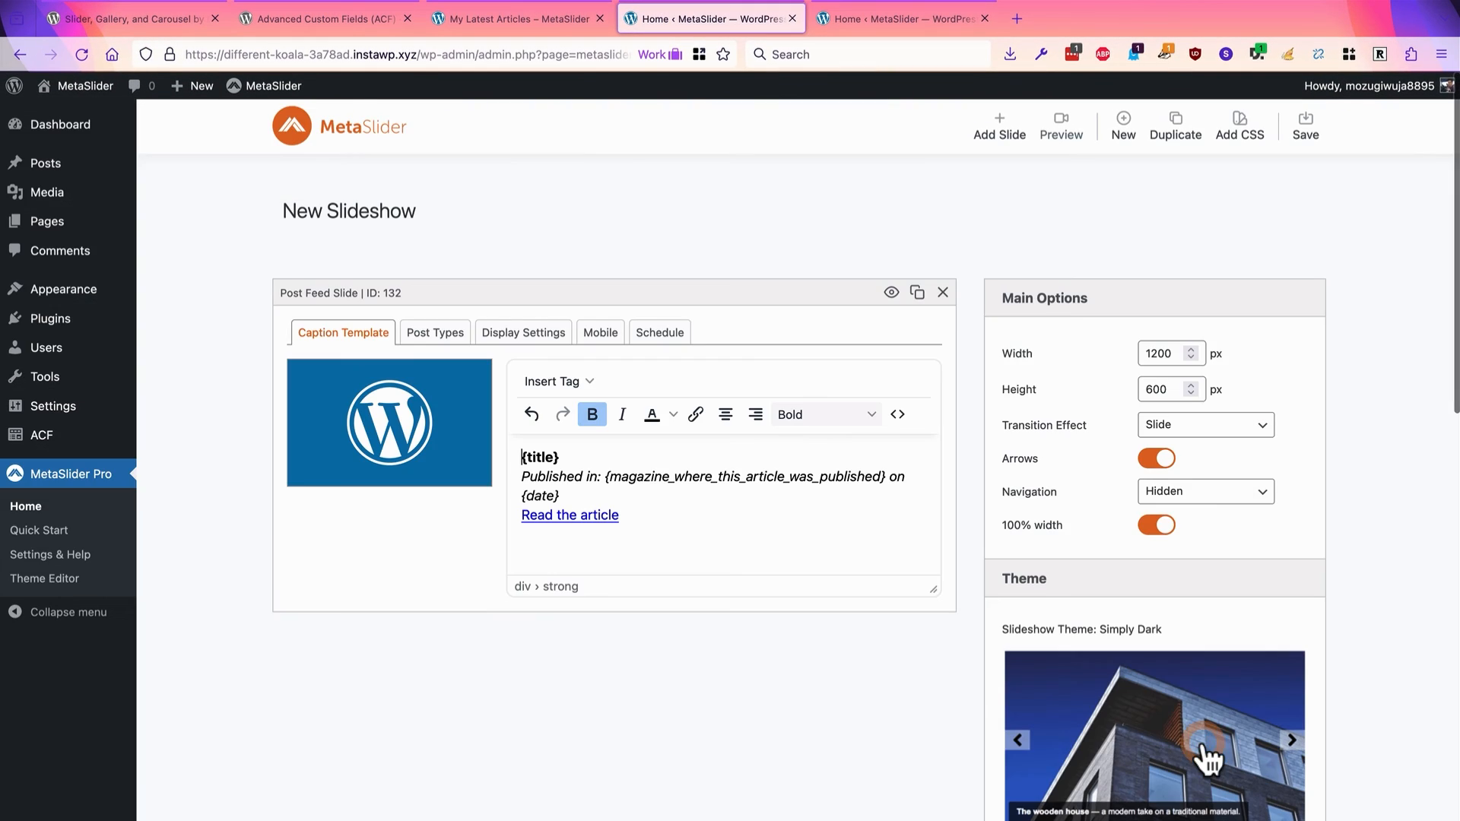
{"action": "left_click", "coordinate": [1300, 149]}
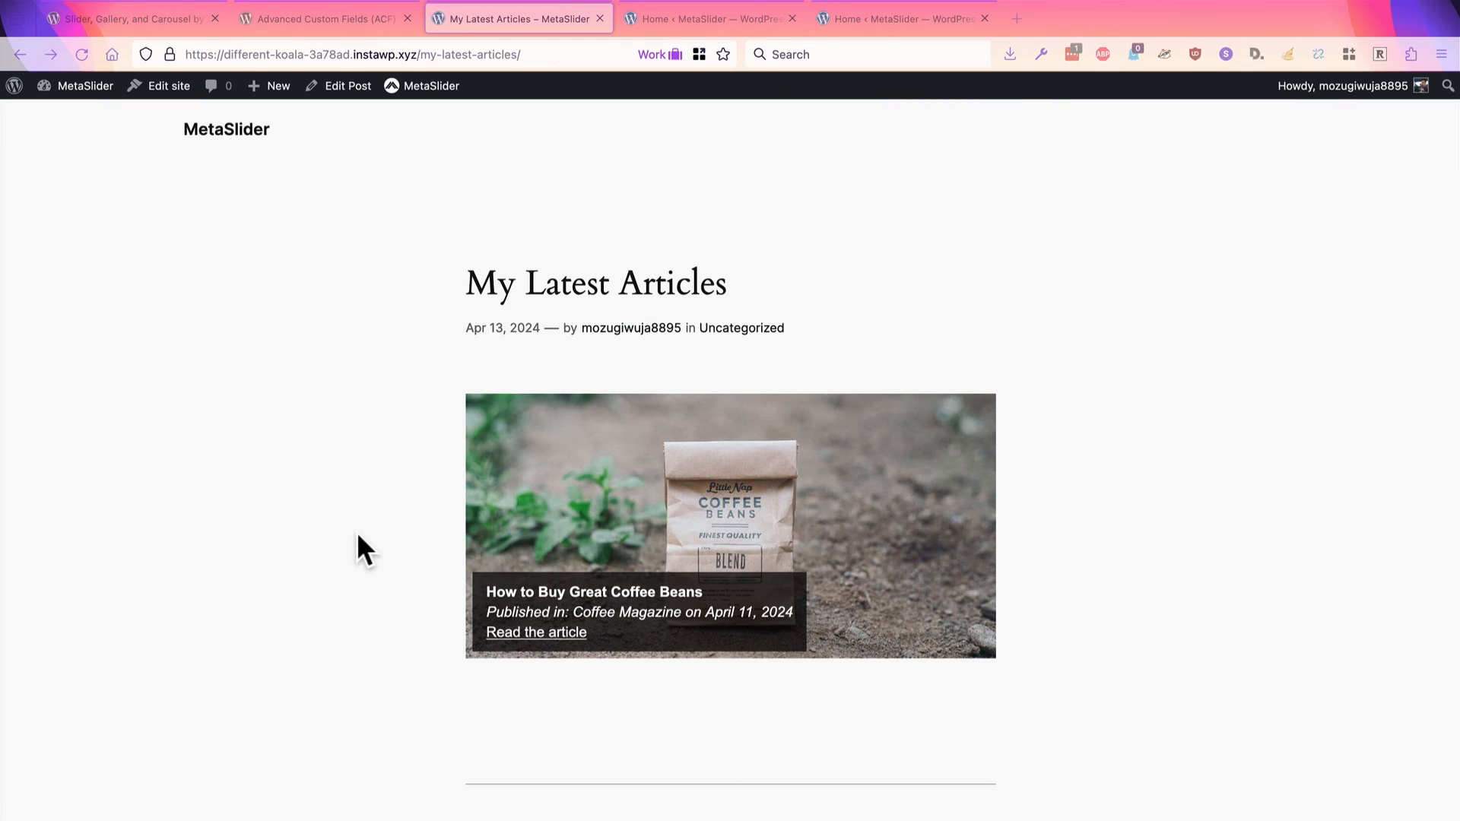
Step: Test the Read the article link on the published coffee beans slide, return to the post and view the Advanced Custom Fields plugin page
{"action": "left_click", "coordinate": [358, 532]}
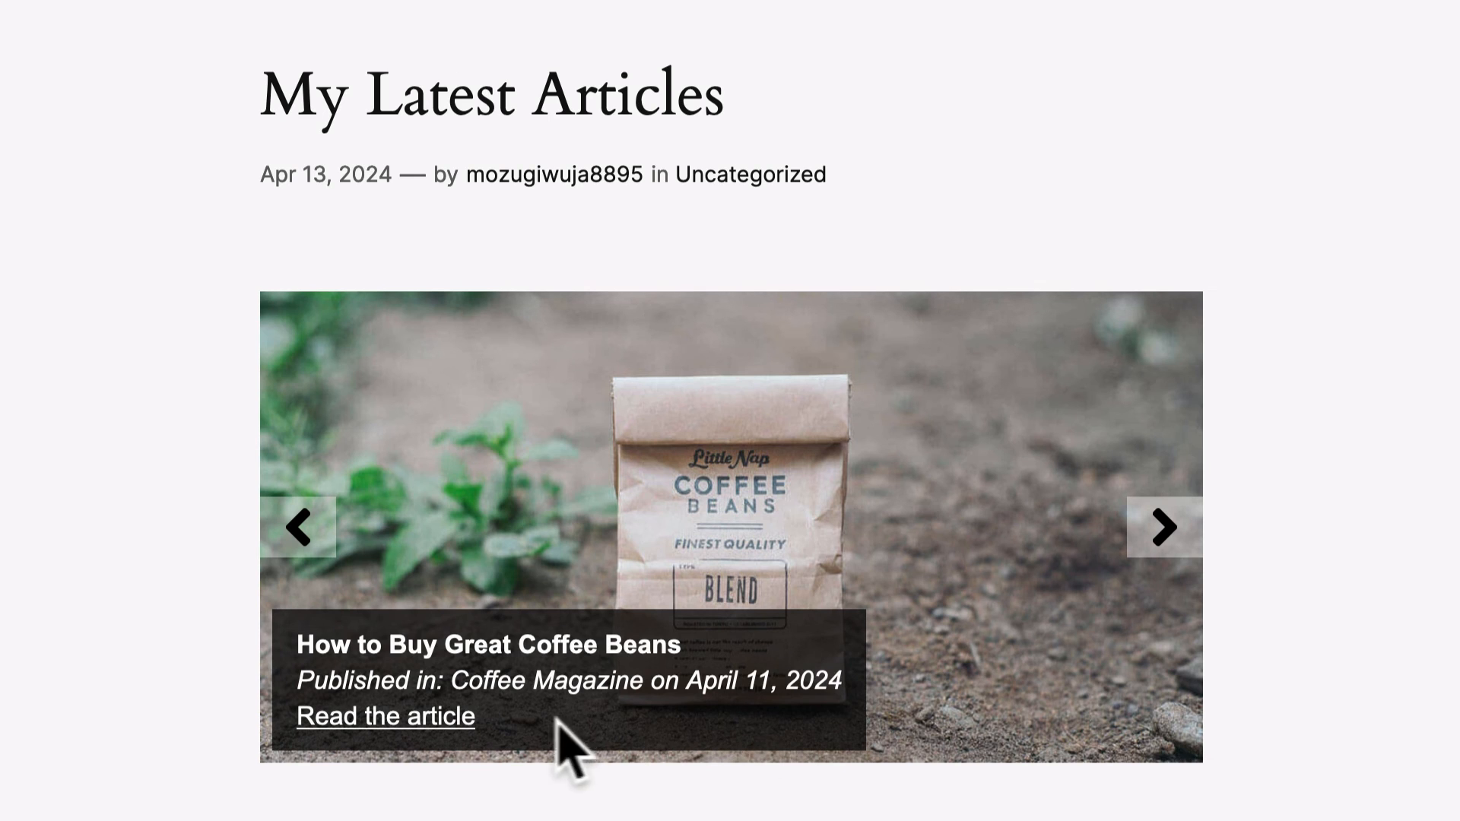
{"action": "left_click", "coordinate": [423, 718]}
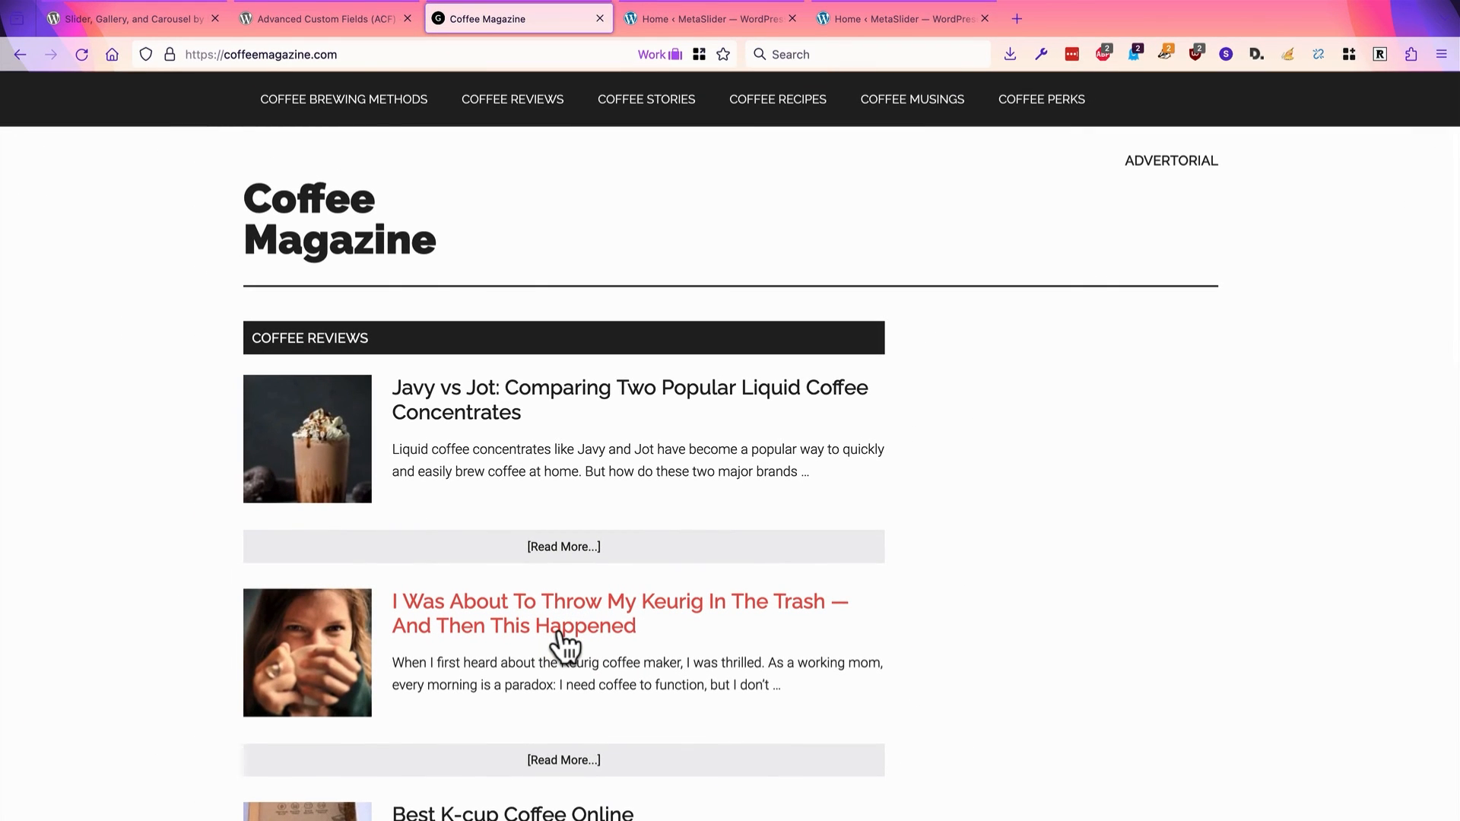
{"action": "left_click", "coordinate": [21, 60]}
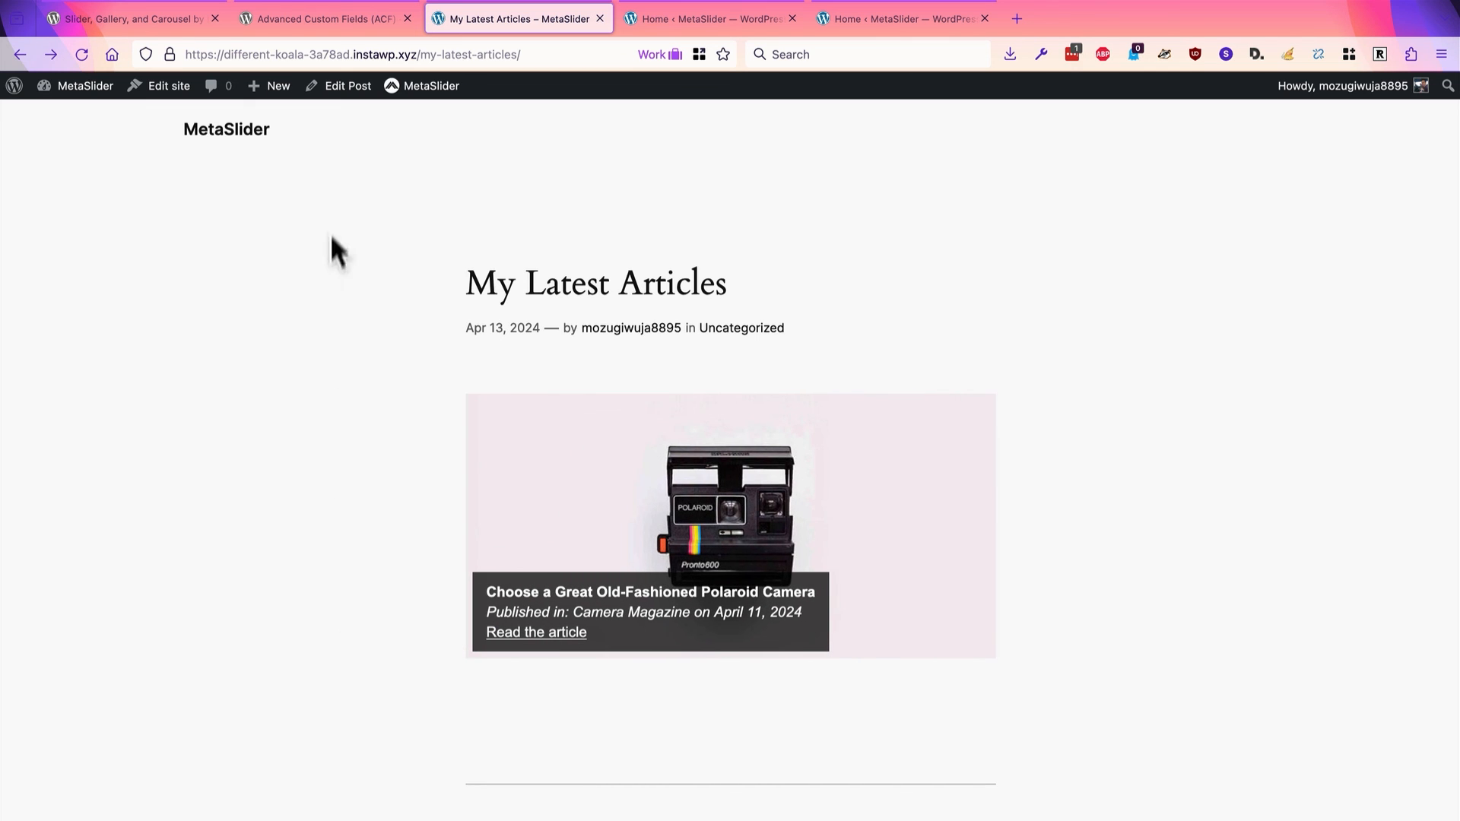
{"action": "left_click", "coordinate": [312, 18]}
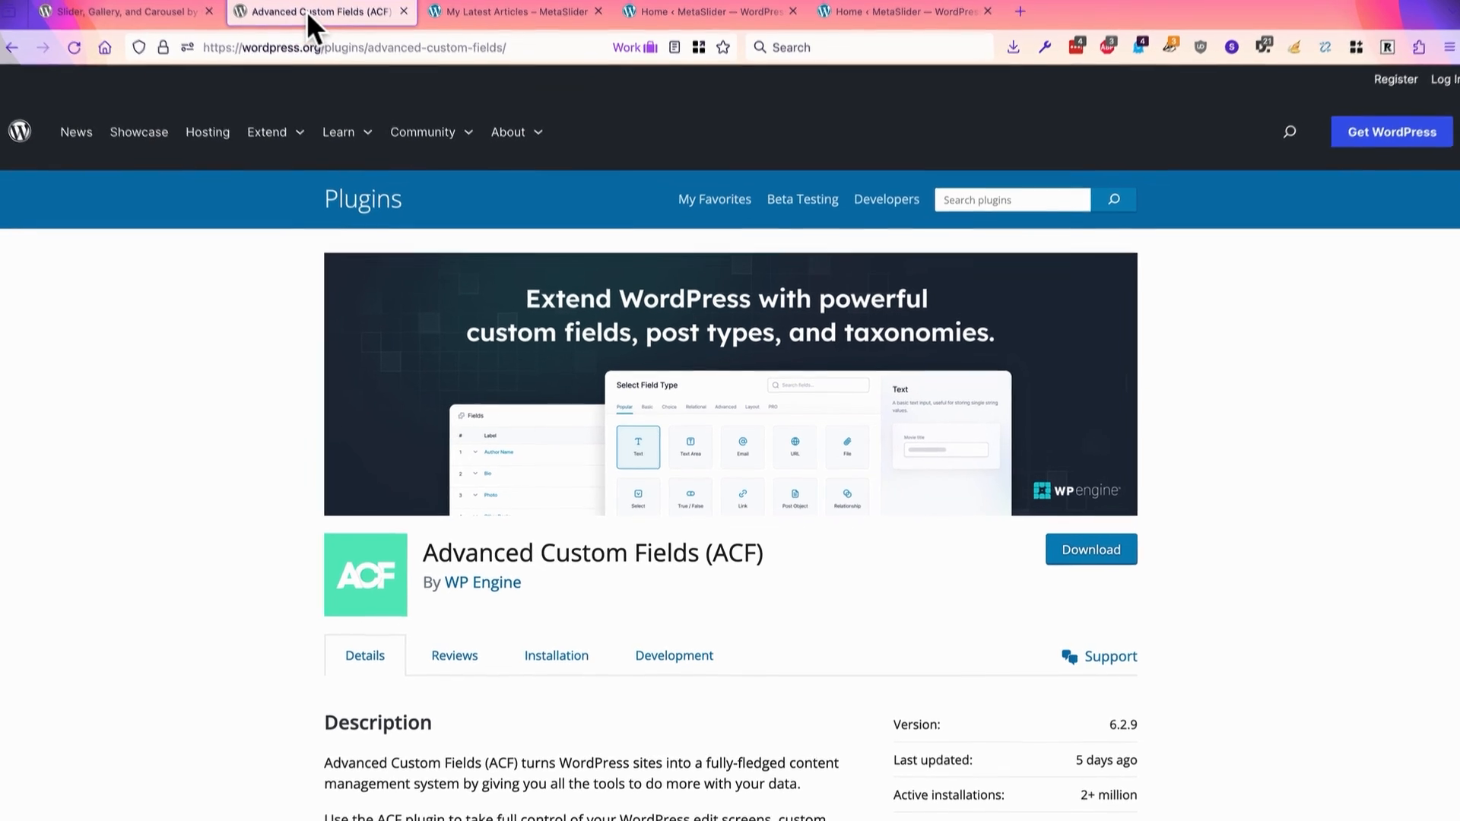